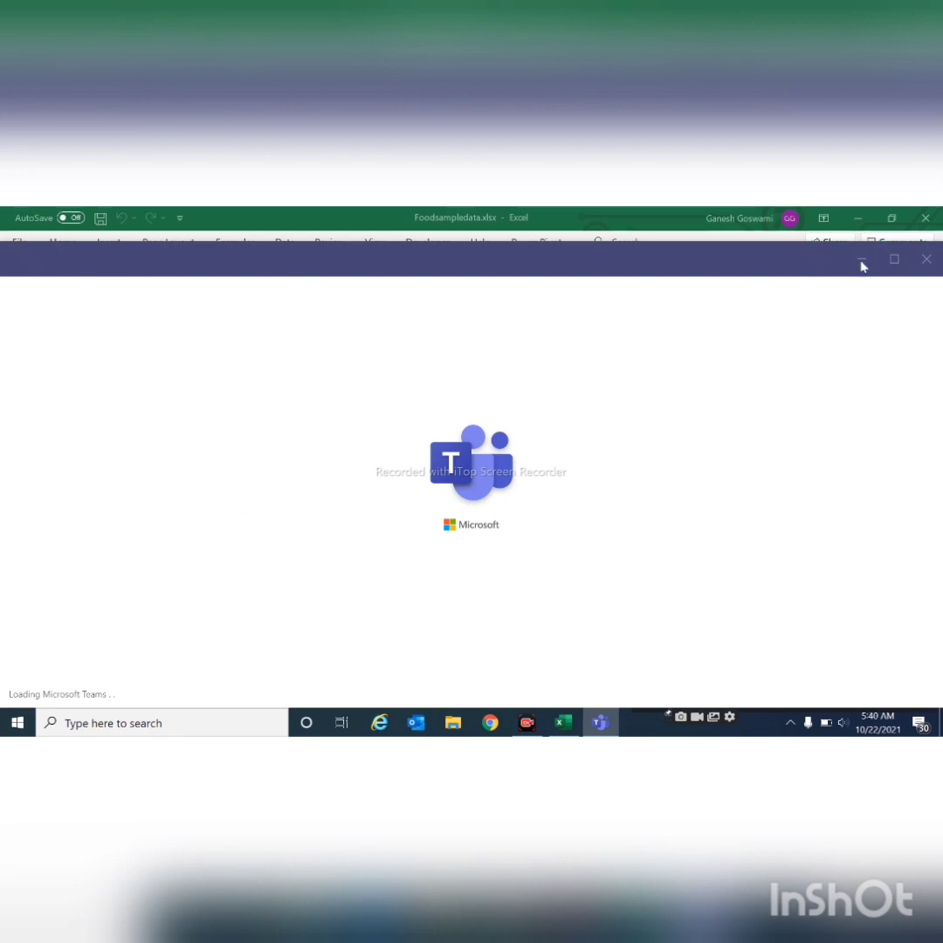
# Step: Minimize the Teams window and look over the Customer info and Order info sheets of the workbook
pyautogui.click(861, 260)
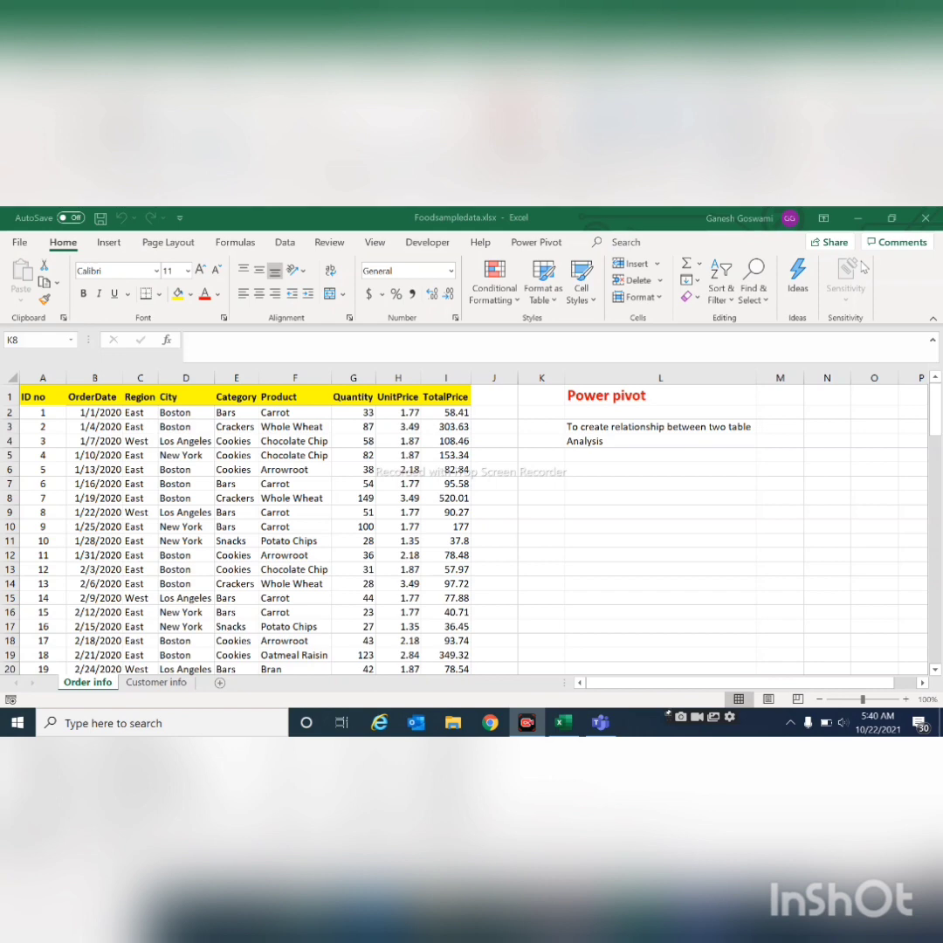
pyautogui.click(164, 687)
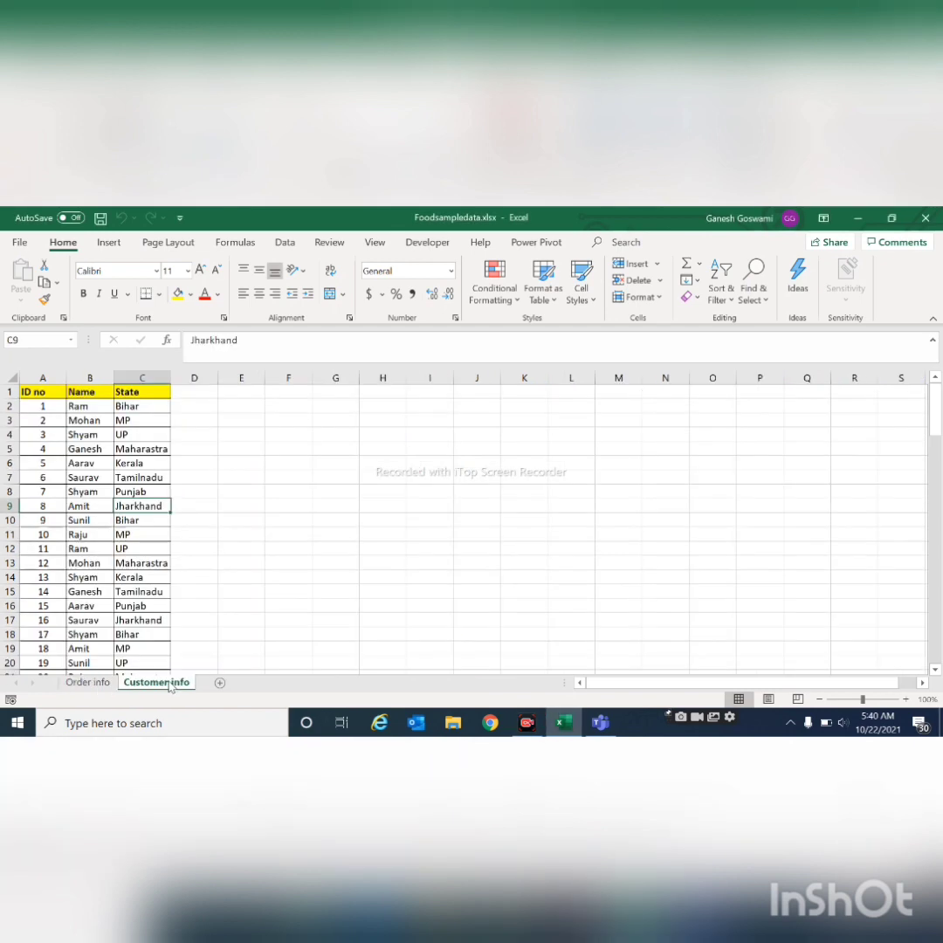
pyautogui.click(75, 684)
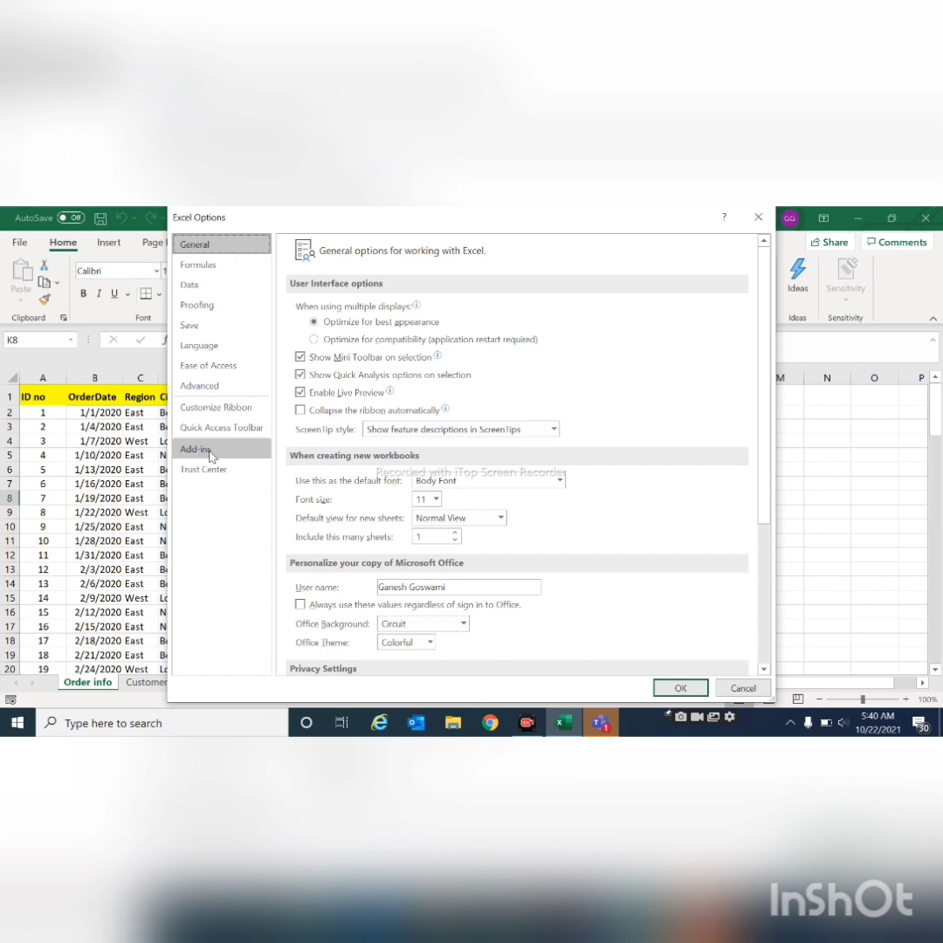
# Step: Disable the Microsoft Power Pivot for Excel add-in among the COM add-ins
pyautogui.click(210, 454)
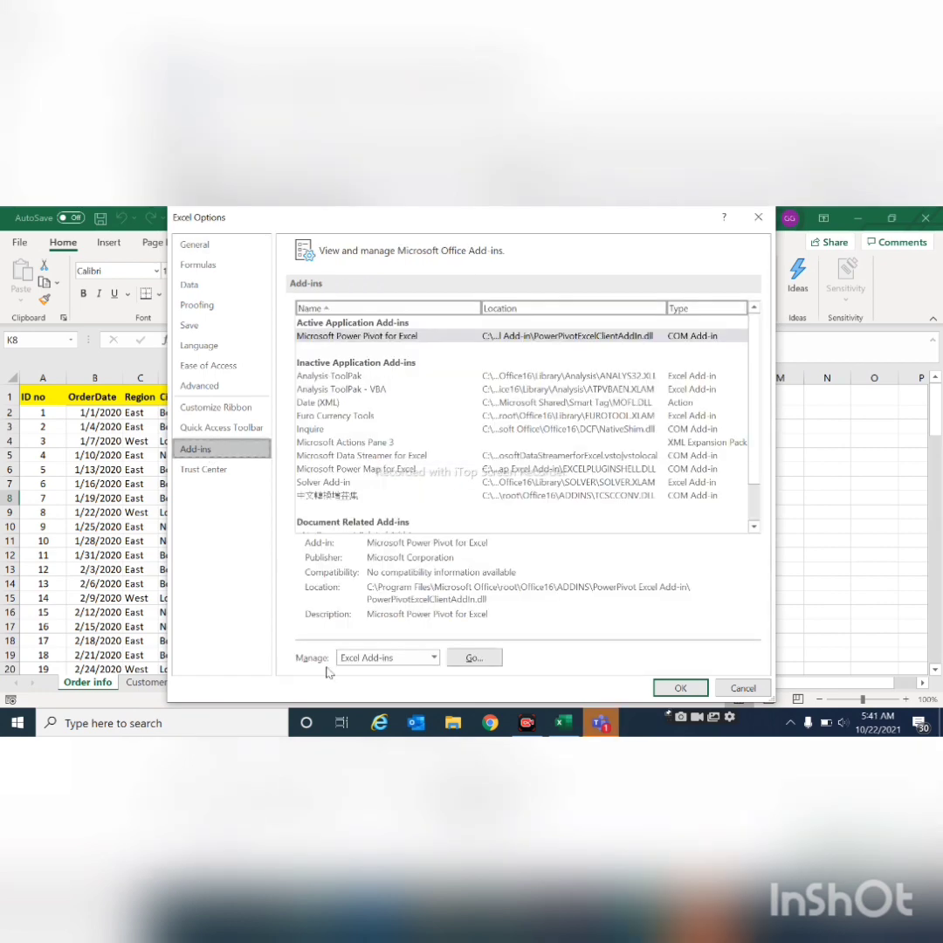
pyautogui.click(384, 657)
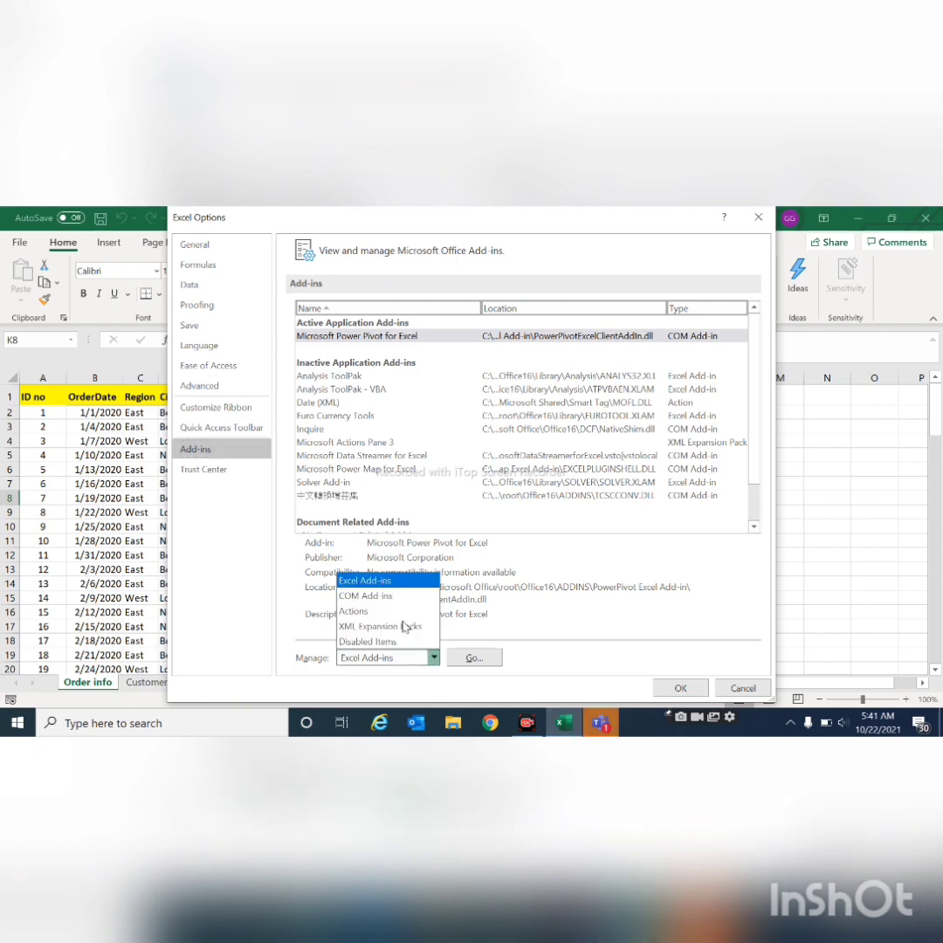
pyautogui.click(359, 596)
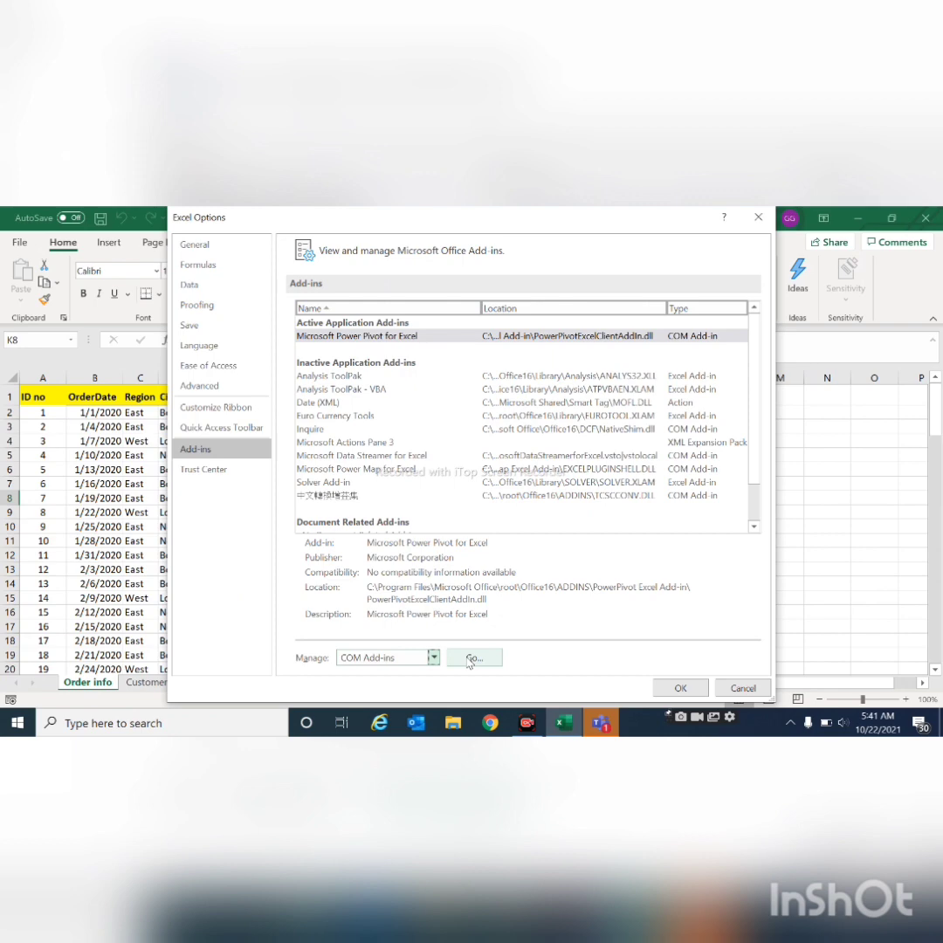
pyautogui.click(470, 660)
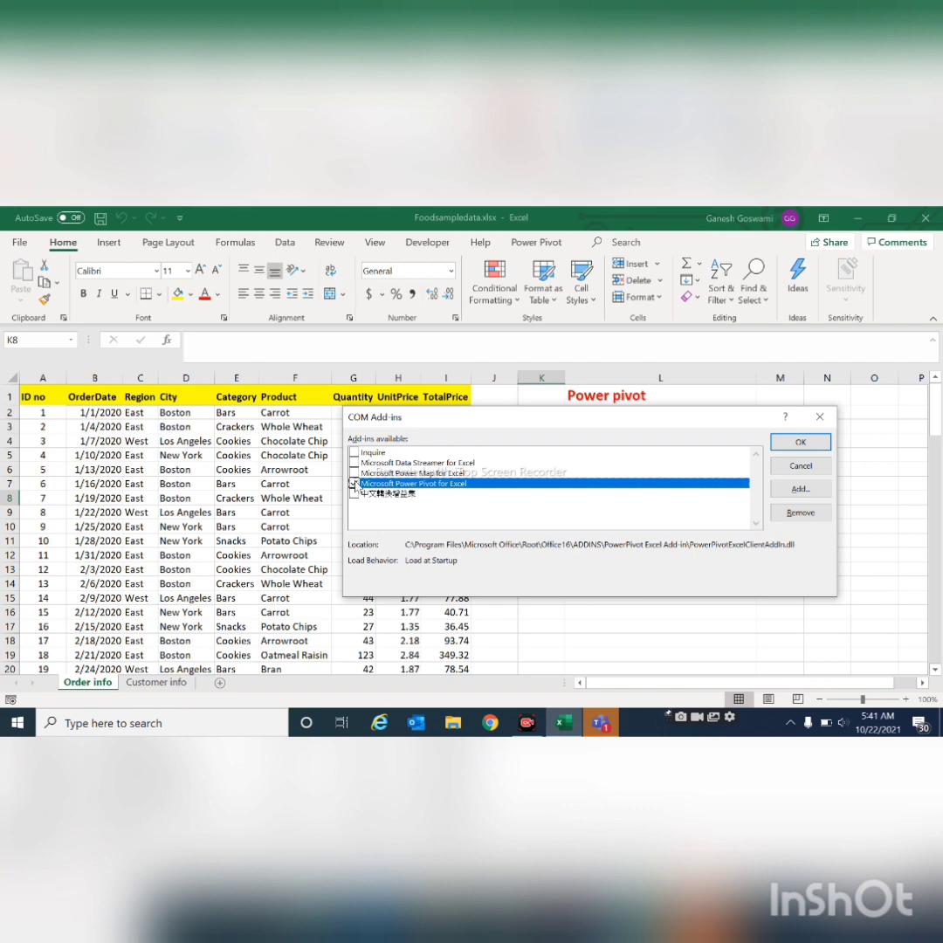
pyautogui.click(799, 443)
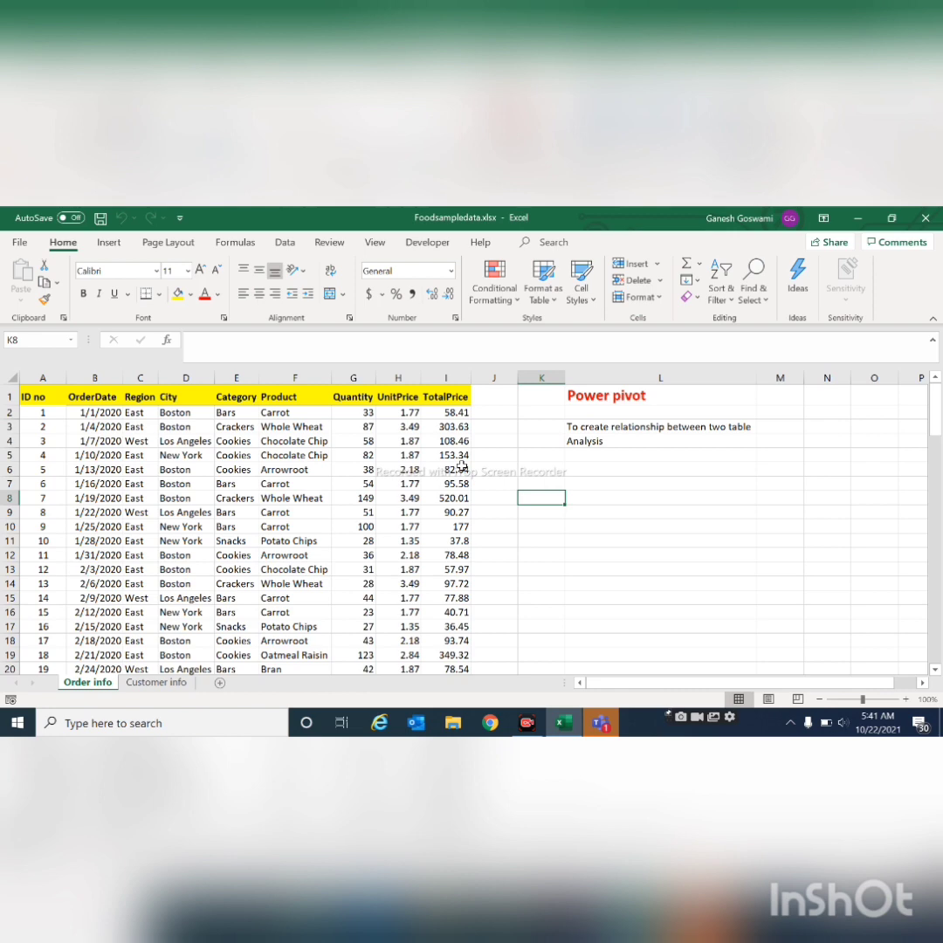
# Step: Enable the Microsoft Power Pivot for Excel add-in among the COM add-ins in the Excel options
pyautogui.click(19, 243)
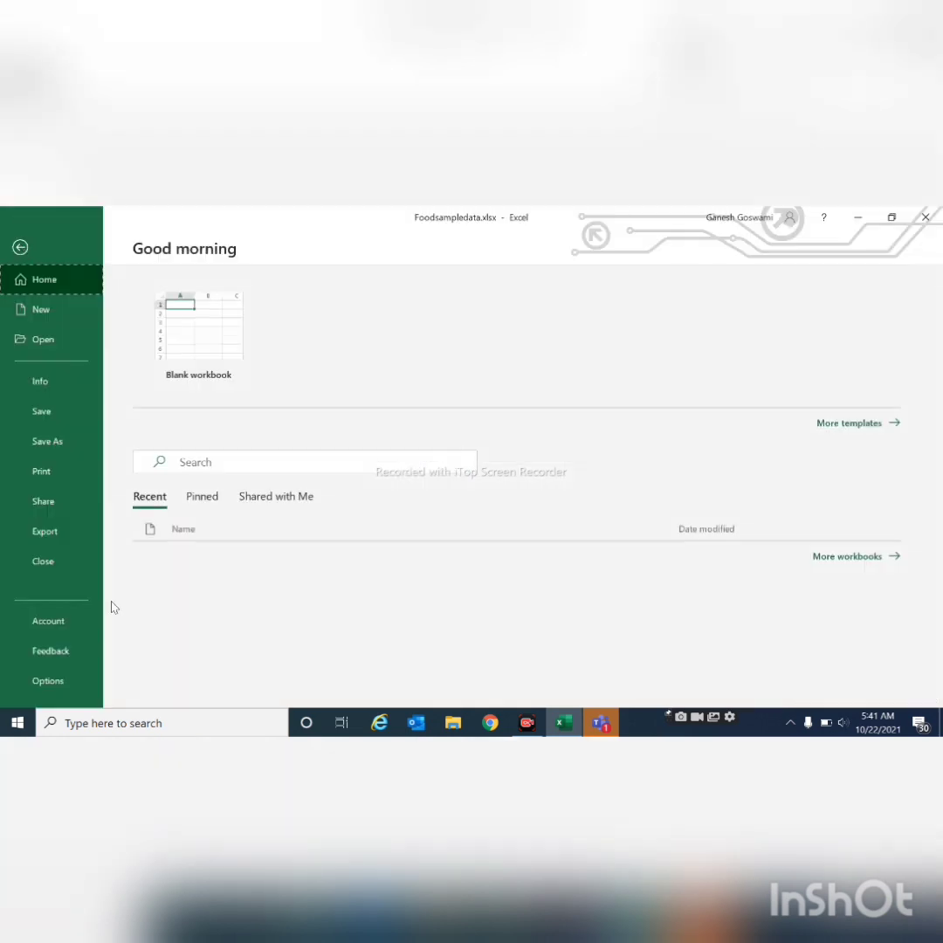
pyautogui.click(48, 681)
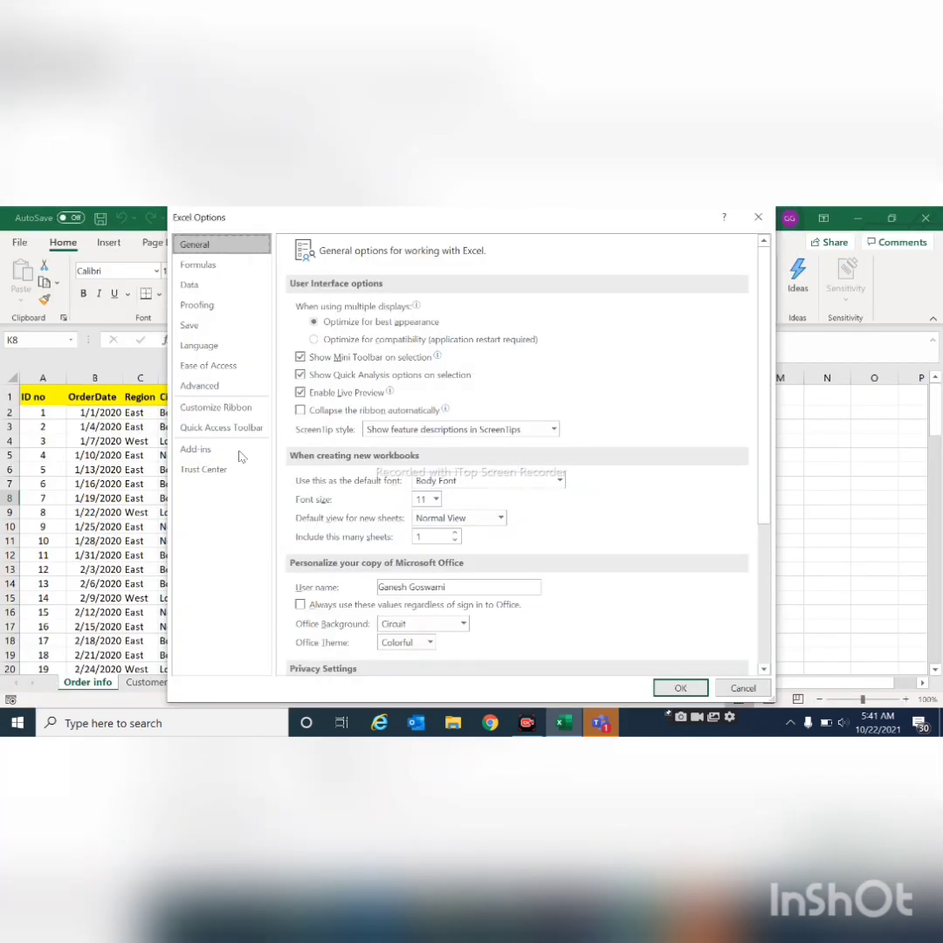
pyautogui.click(197, 449)
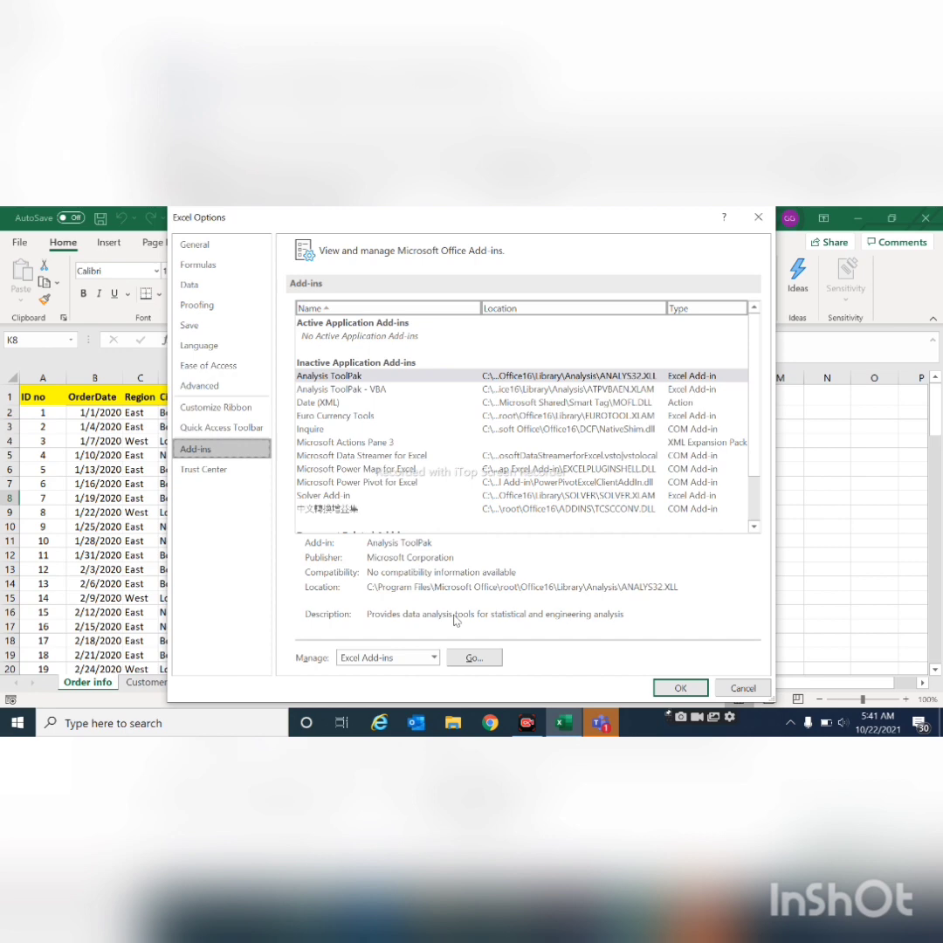
pyautogui.click(405, 660)
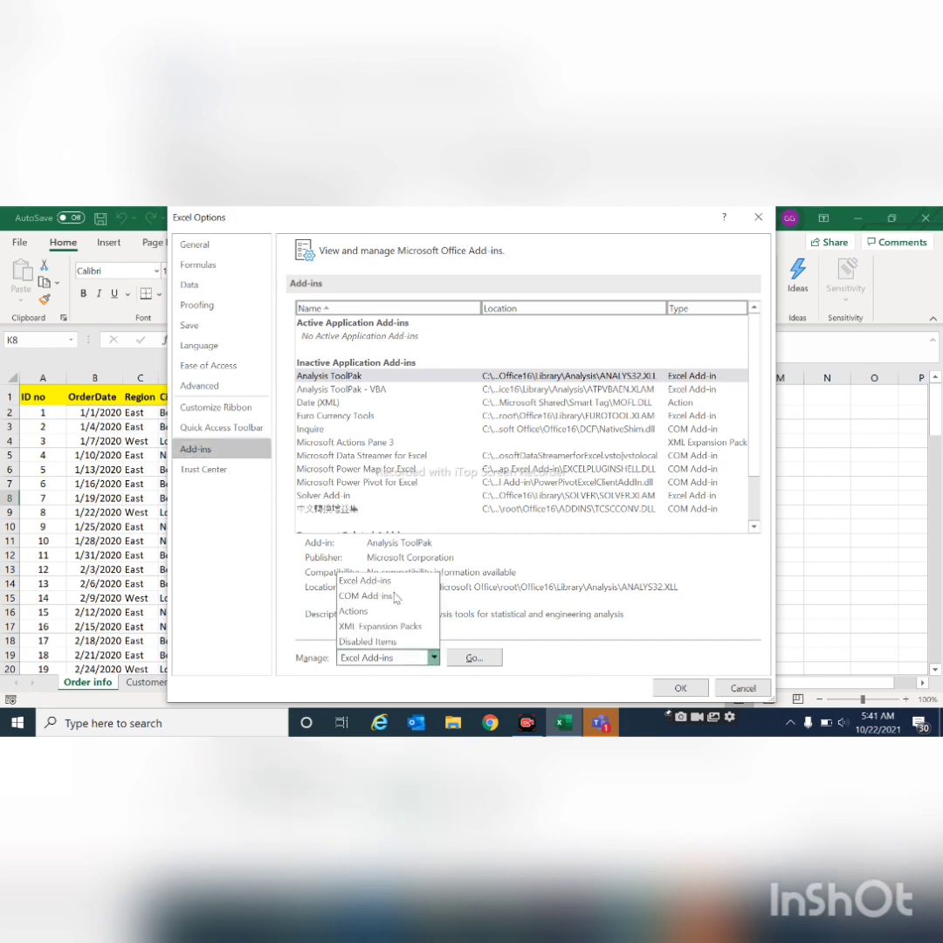
pyautogui.click(384, 595)
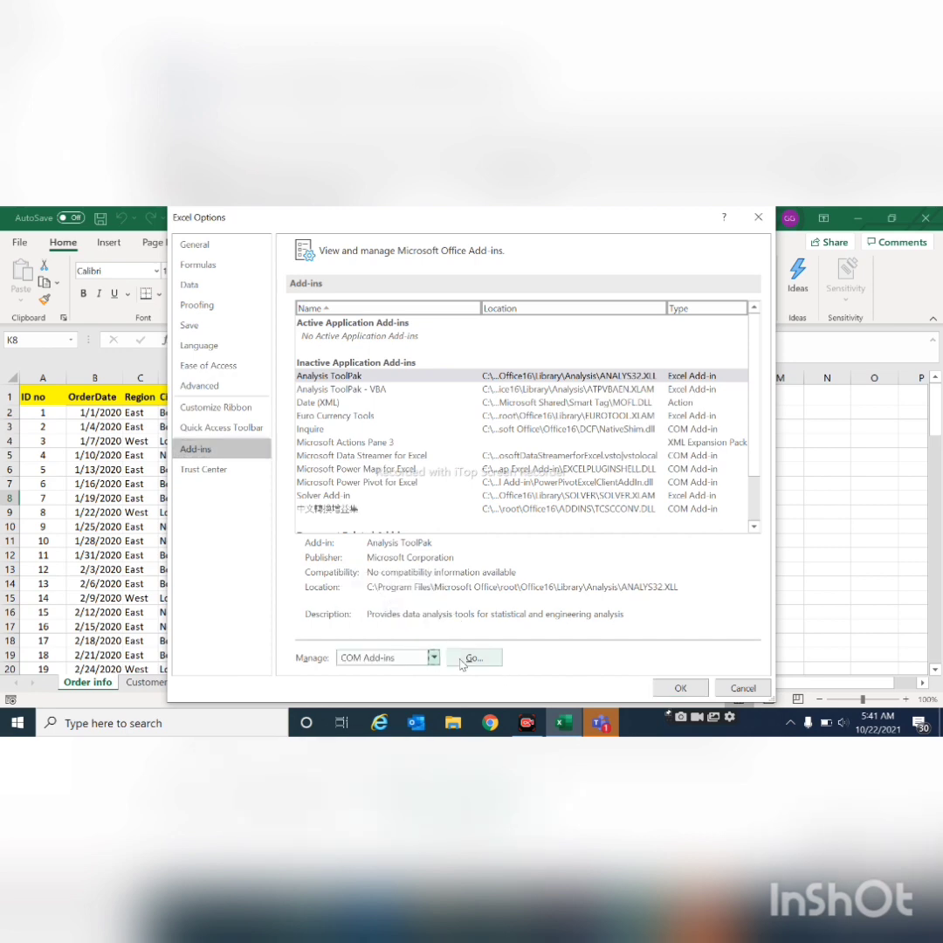
pyautogui.click(472, 658)
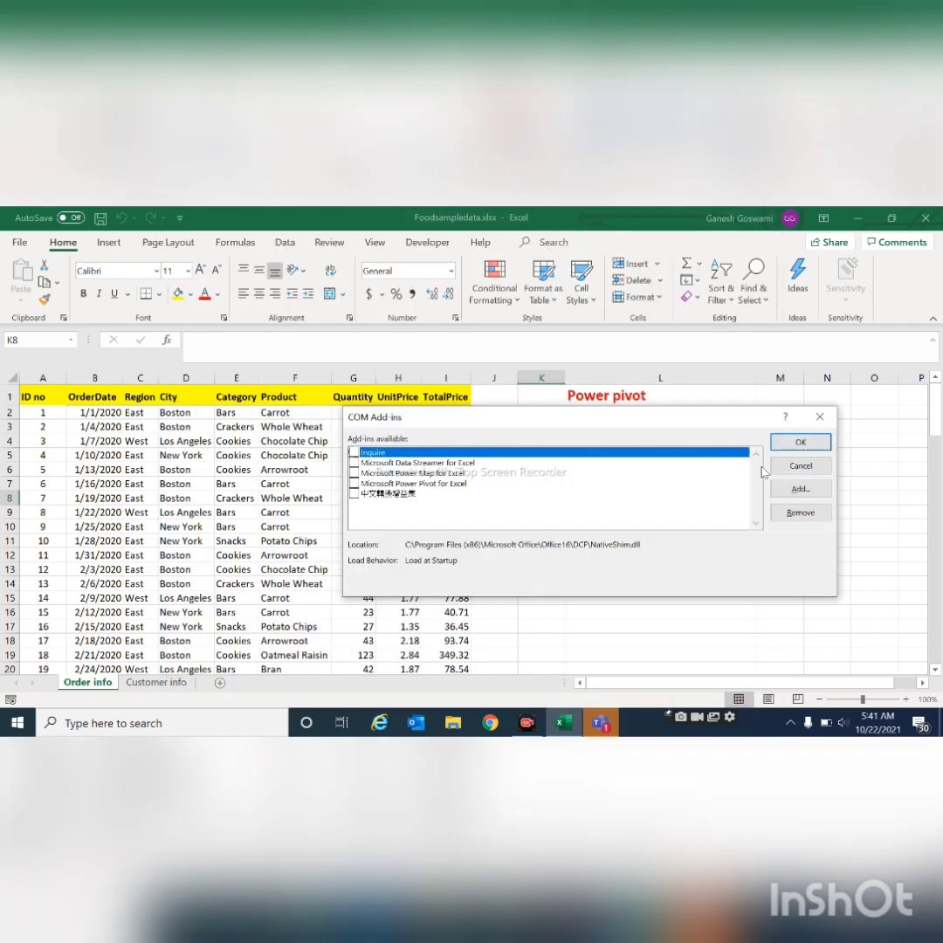
pyautogui.click(354, 483)
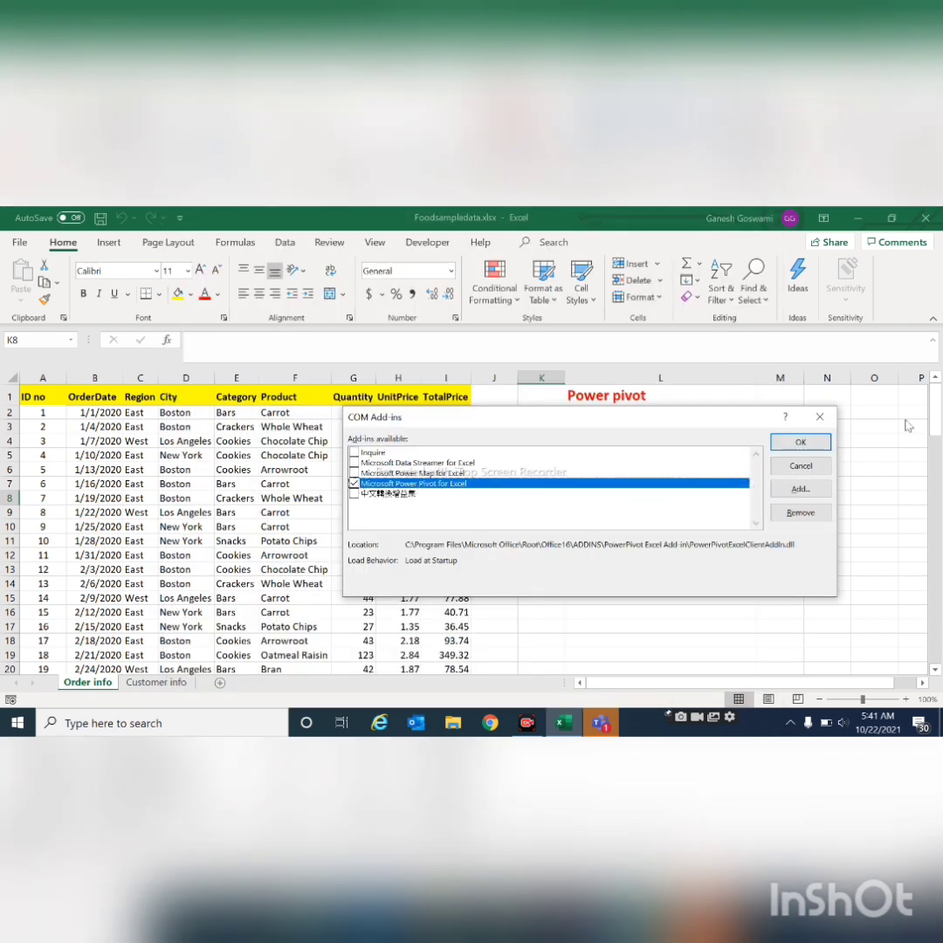
pyautogui.click(800, 445)
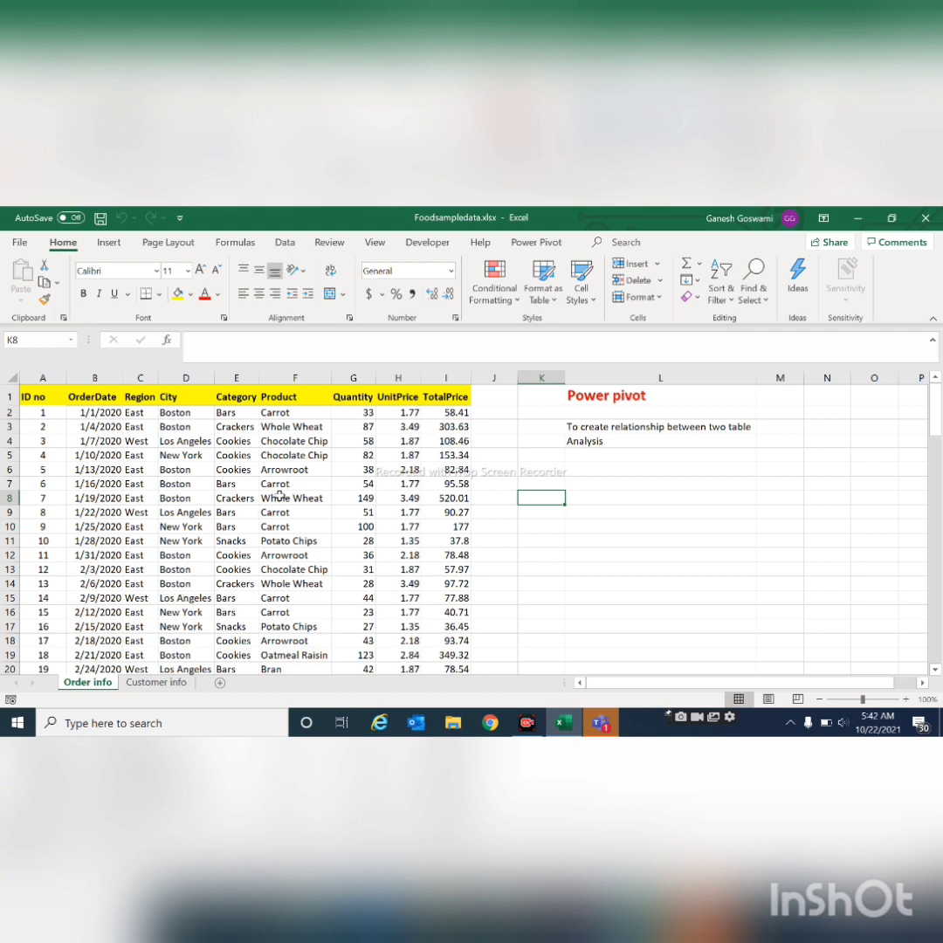
# Step: Add the Order info range A1:I105 to the Power Pivot data model as a table with headers
pyautogui.click(186, 469)
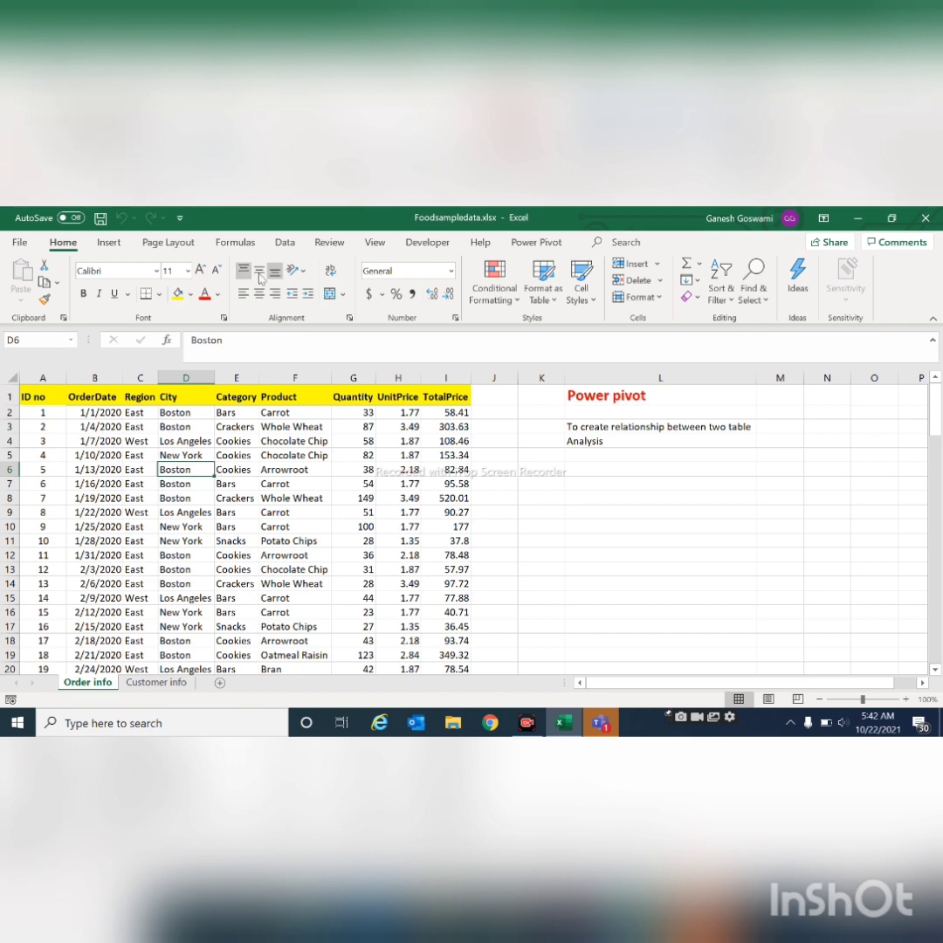
pyautogui.click(526, 244)
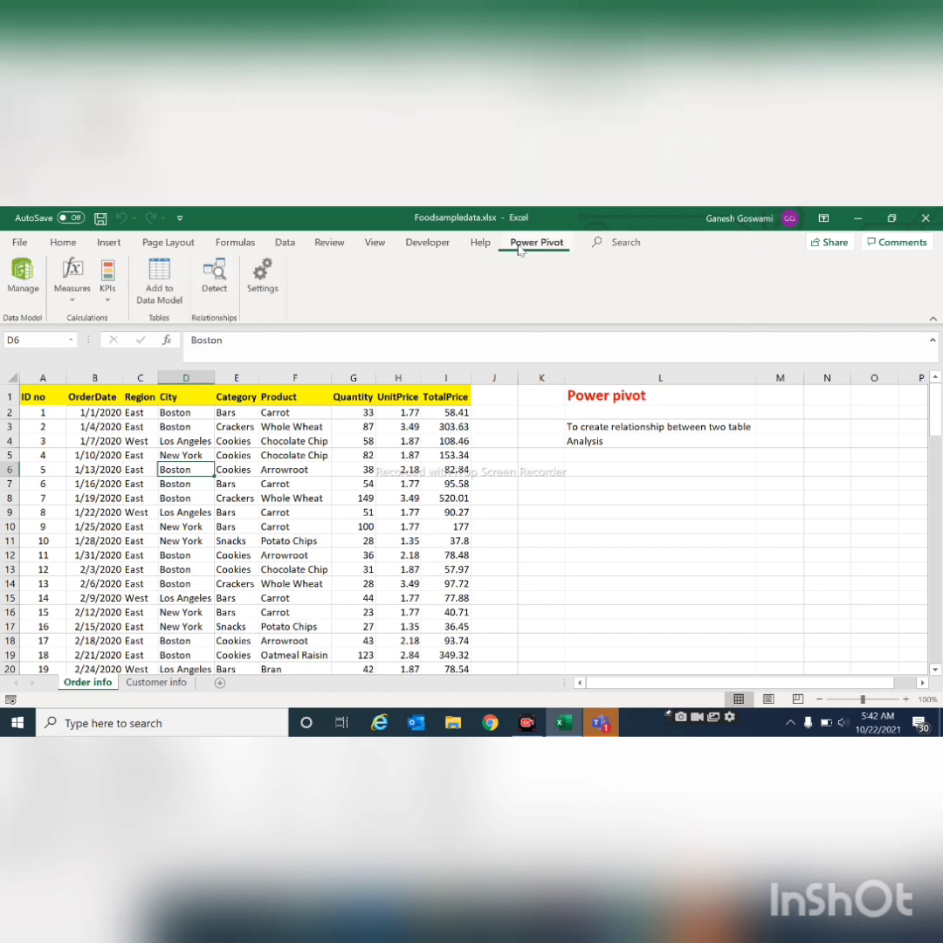
pyautogui.click(159, 284)
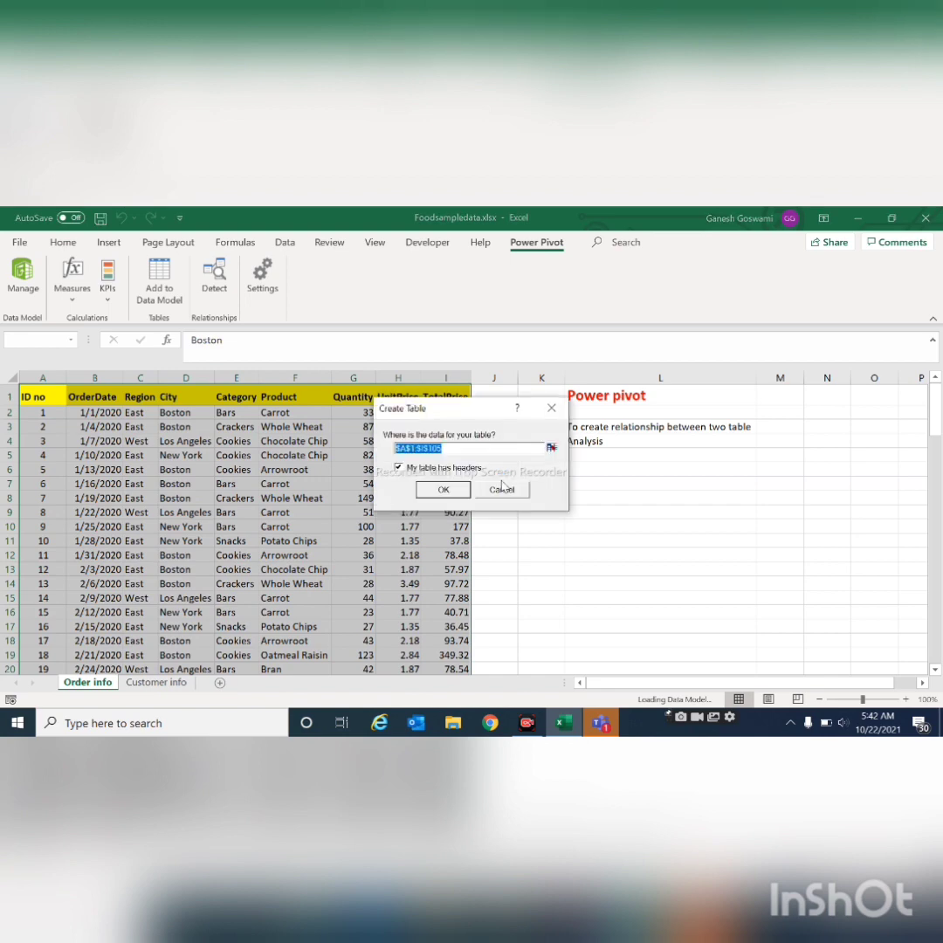
pyautogui.click(439, 492)
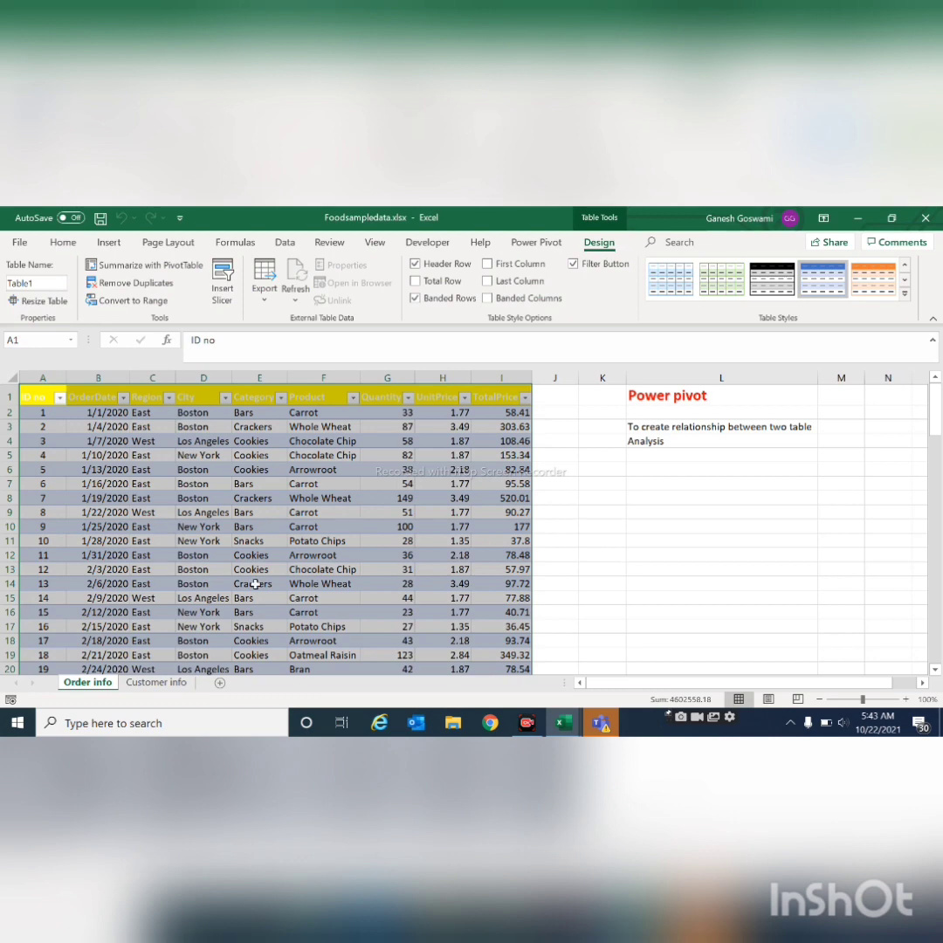
# Step: Add the Customer info sheet's data to the Power Pivot data model as a table, and return to the Order info sheet
pyautogui.click(157, 682)
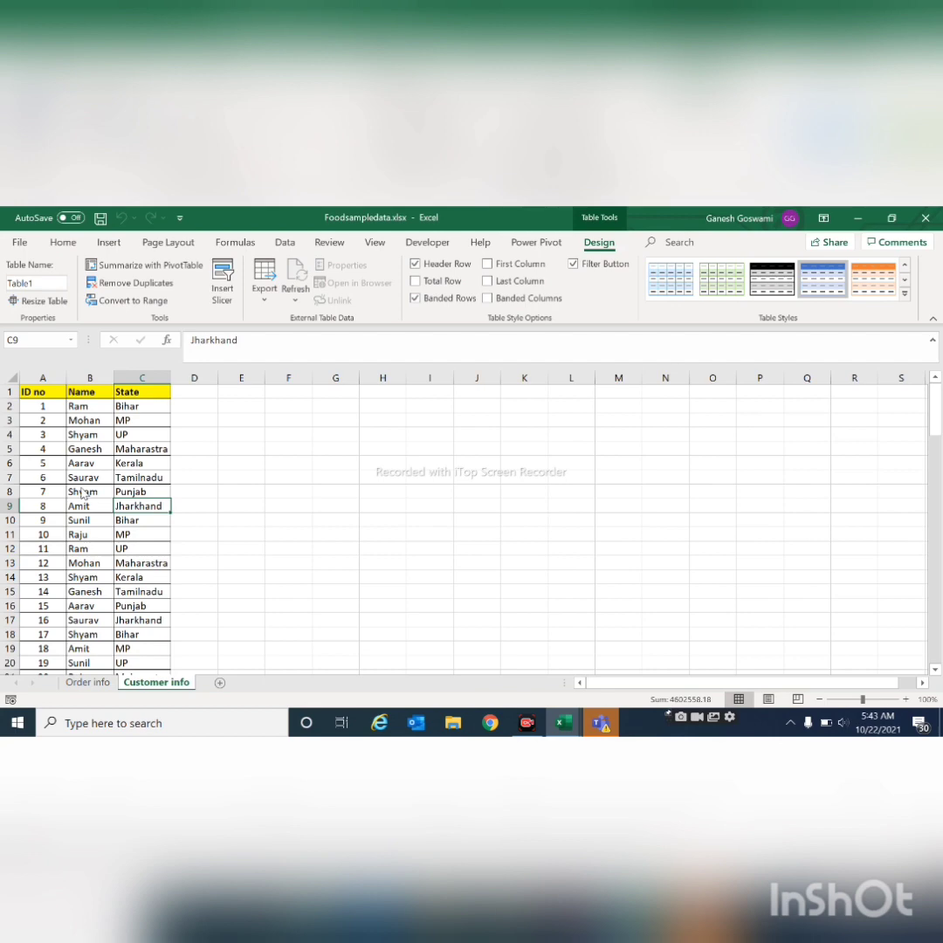
pyautogui.click(82, 492)
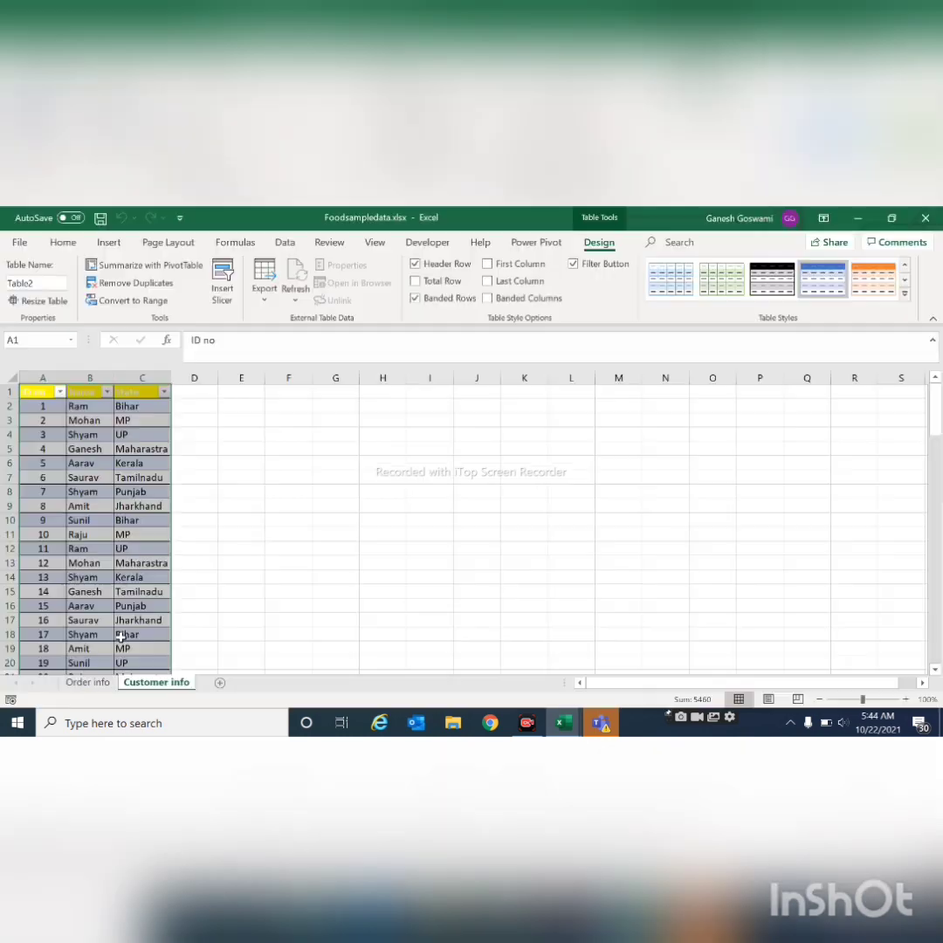
pyautogui.click(88, 683)
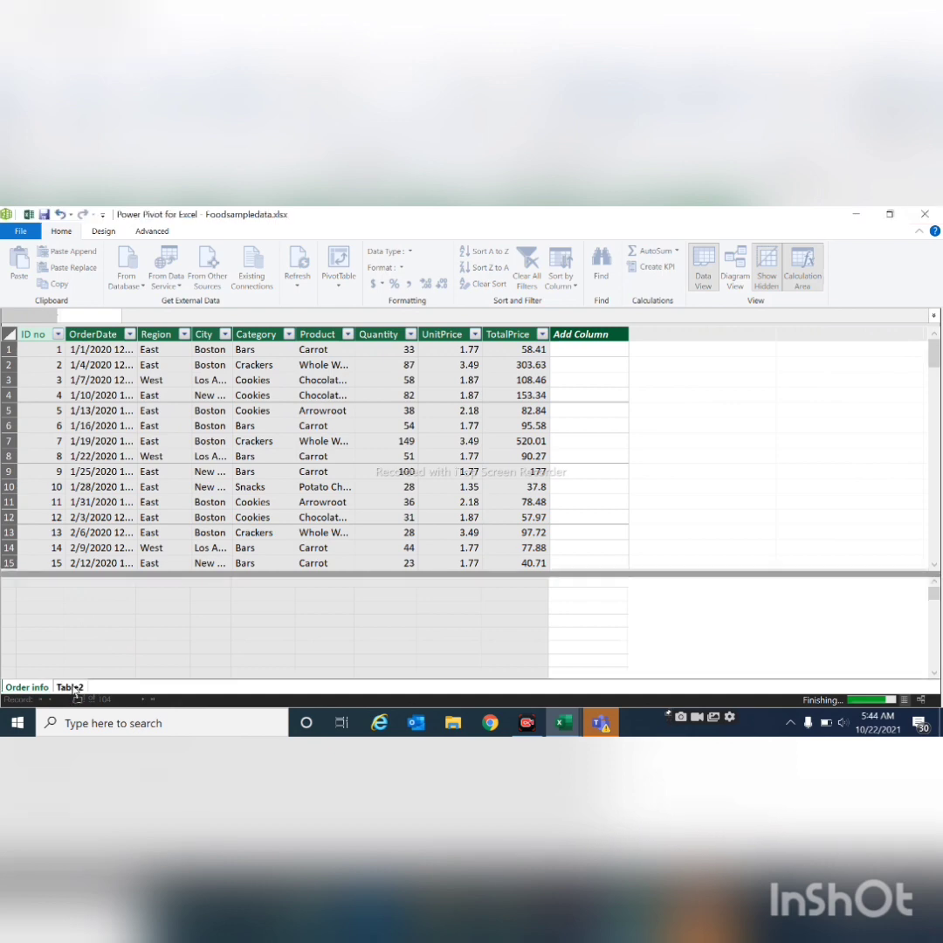
# Step: Rename Table2 in the Power Pivot data model as Customer info
pyautogui.click(73, 688)
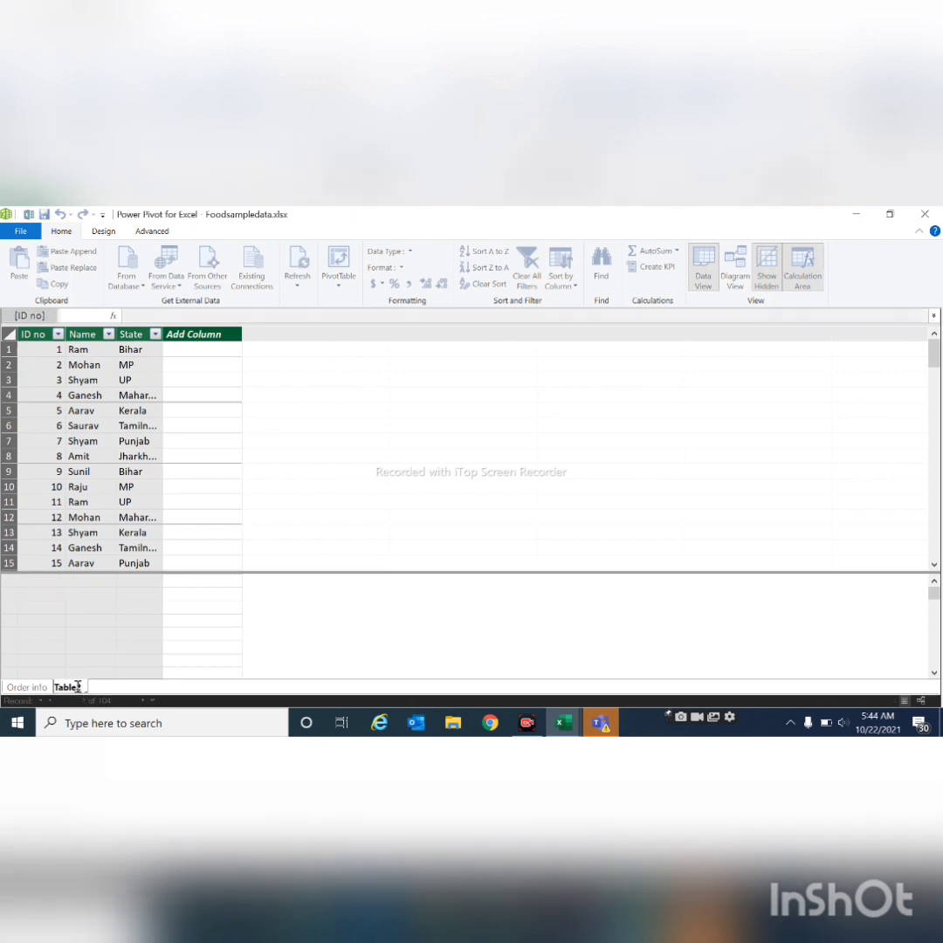
pyautogui.press('BackSpace')
pyautogui.press('BackSpace')
pyautogui.press('BackSpace')
pyautogui.press('BackSpace')
pyautogui.press('BackSpace')
pyautogui.press('BackSpace')
pyautogui.write('Customer info')
pyautogui.press('Return')
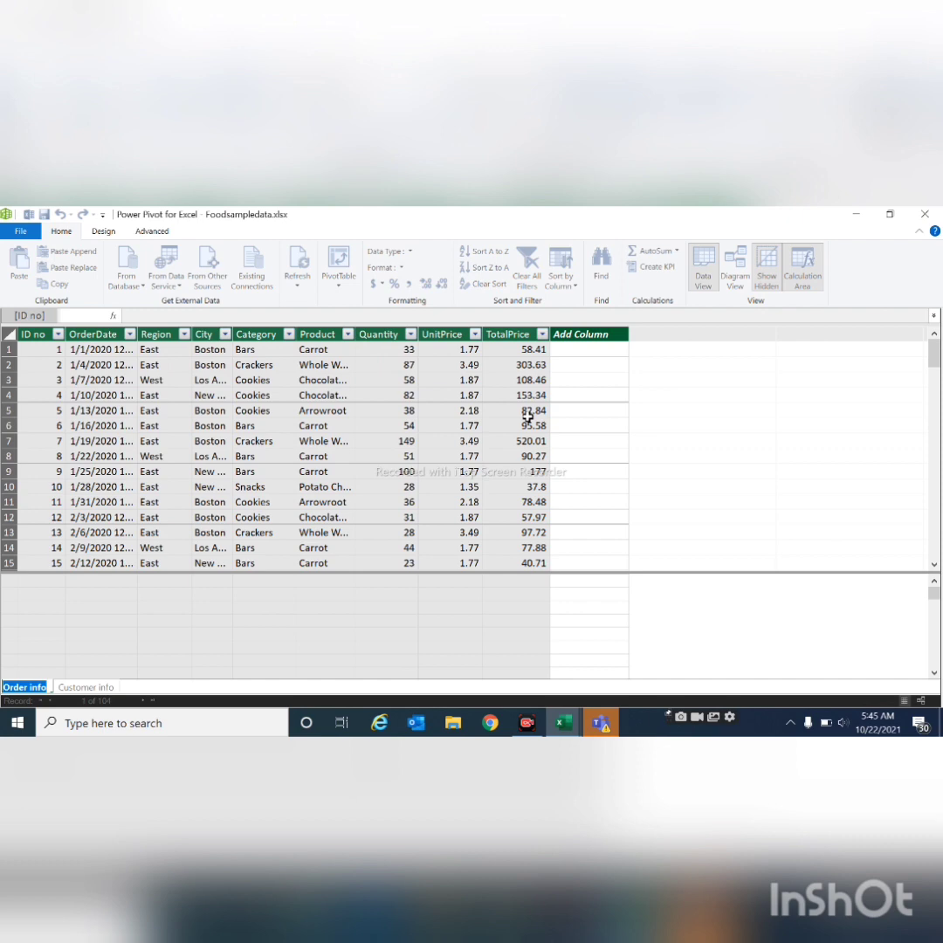
# Step: Create a Sum measure for TotalPrice in the Order info table's calculation area and widen the column to show its full value
pyautogui.click(527, 582)
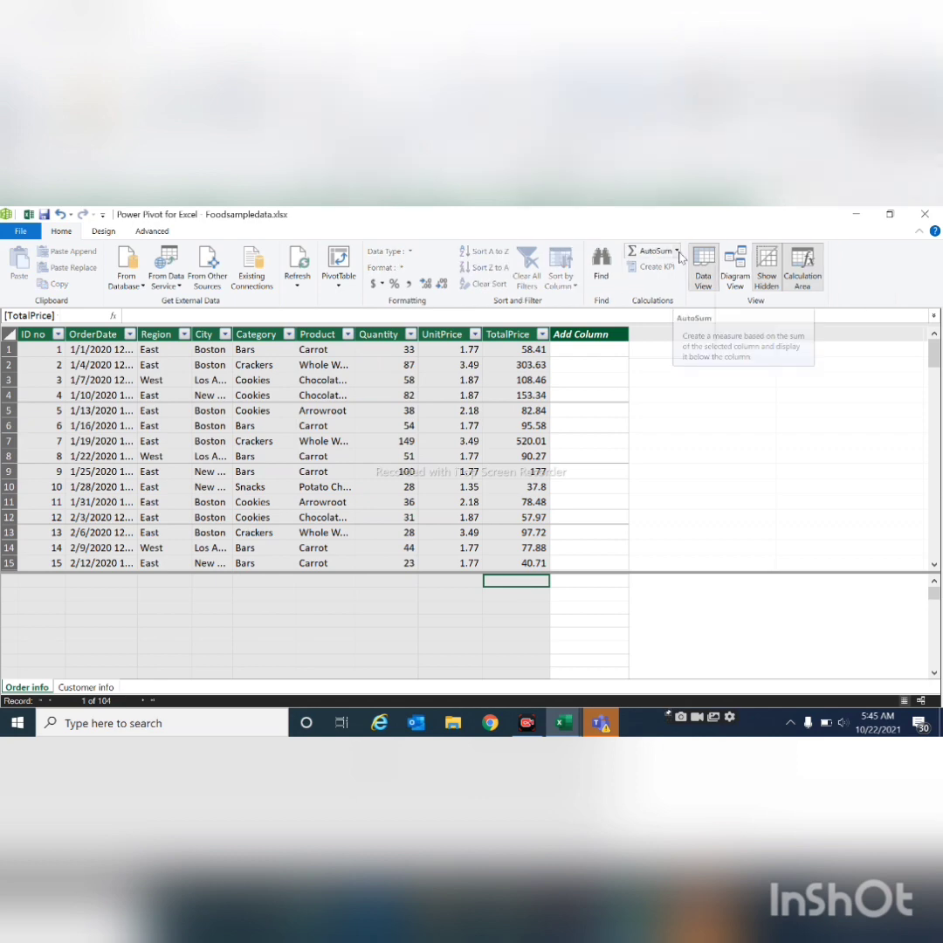
pyautogui.click(677, 252)
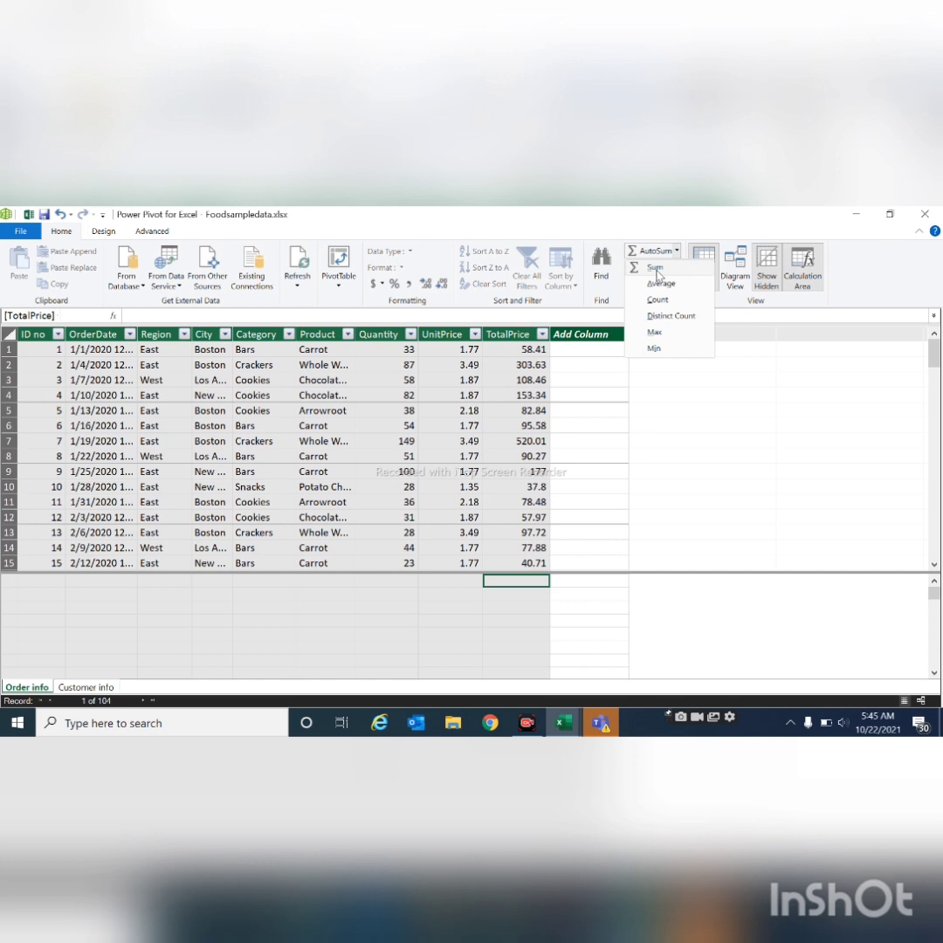
pyautogui.click(657, 275)
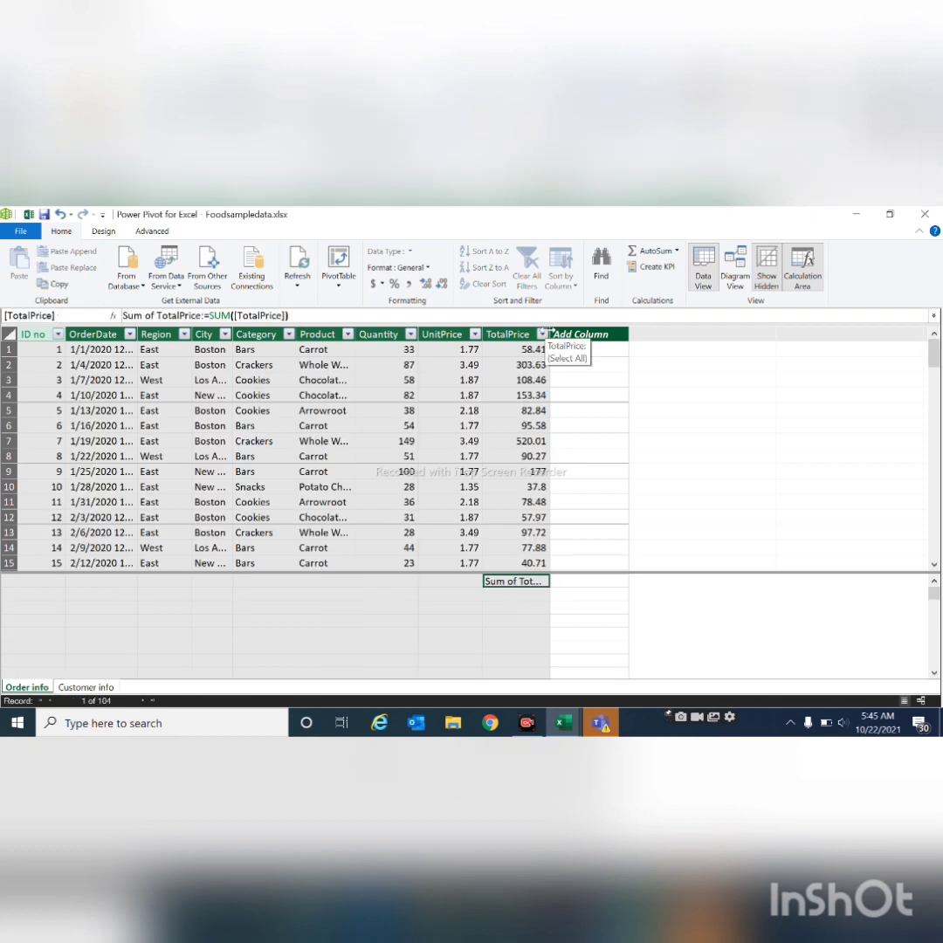
pyautogui.moveTo(549, 332); pyautogui.dragTo(599, 340)
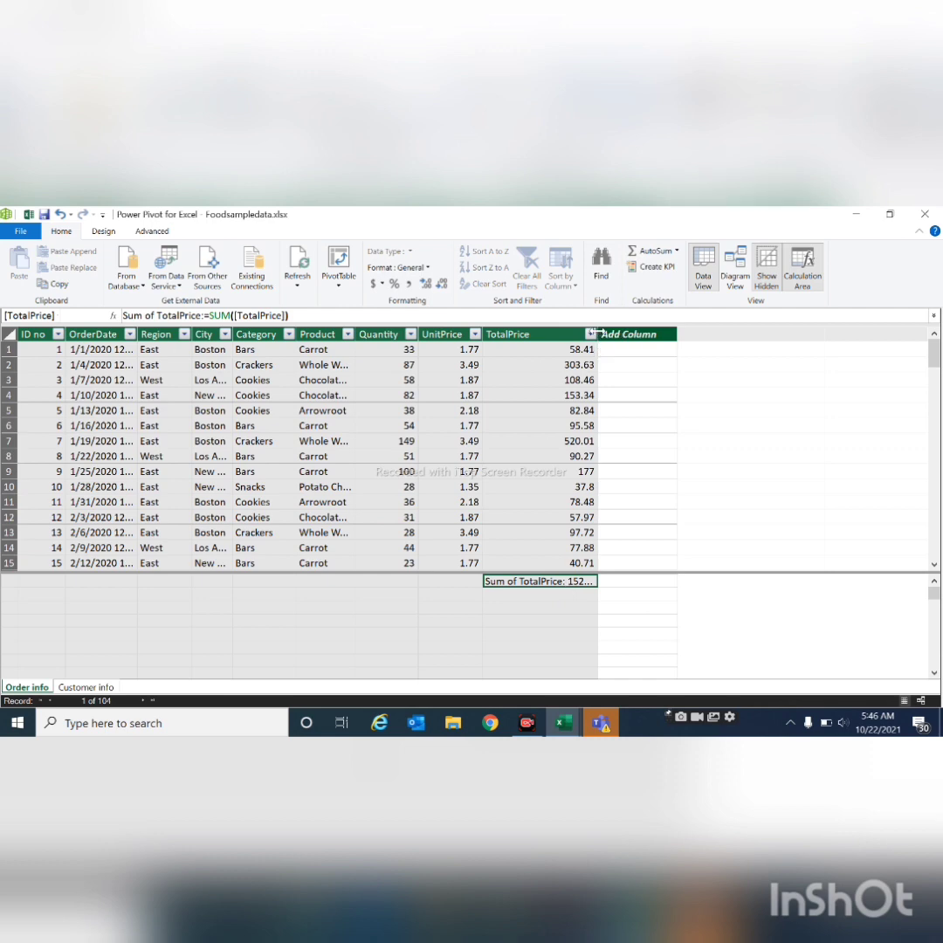
pyautogui.moveTo(598, 333); pyautogui.dragTo(630, 333)
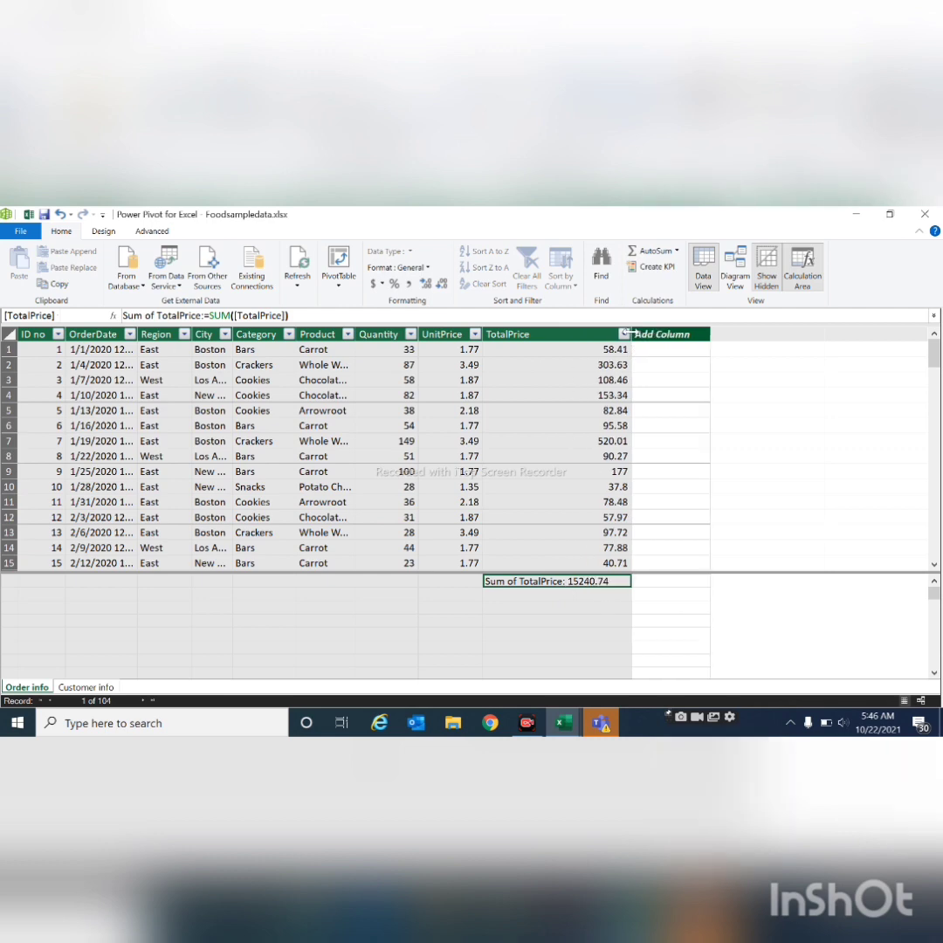
# Step: Create a Max measure for TotalPrice directly below the Sum measure in the calculation area
pyautogui.click(532, 598)
pyautogui.click(675, 250)
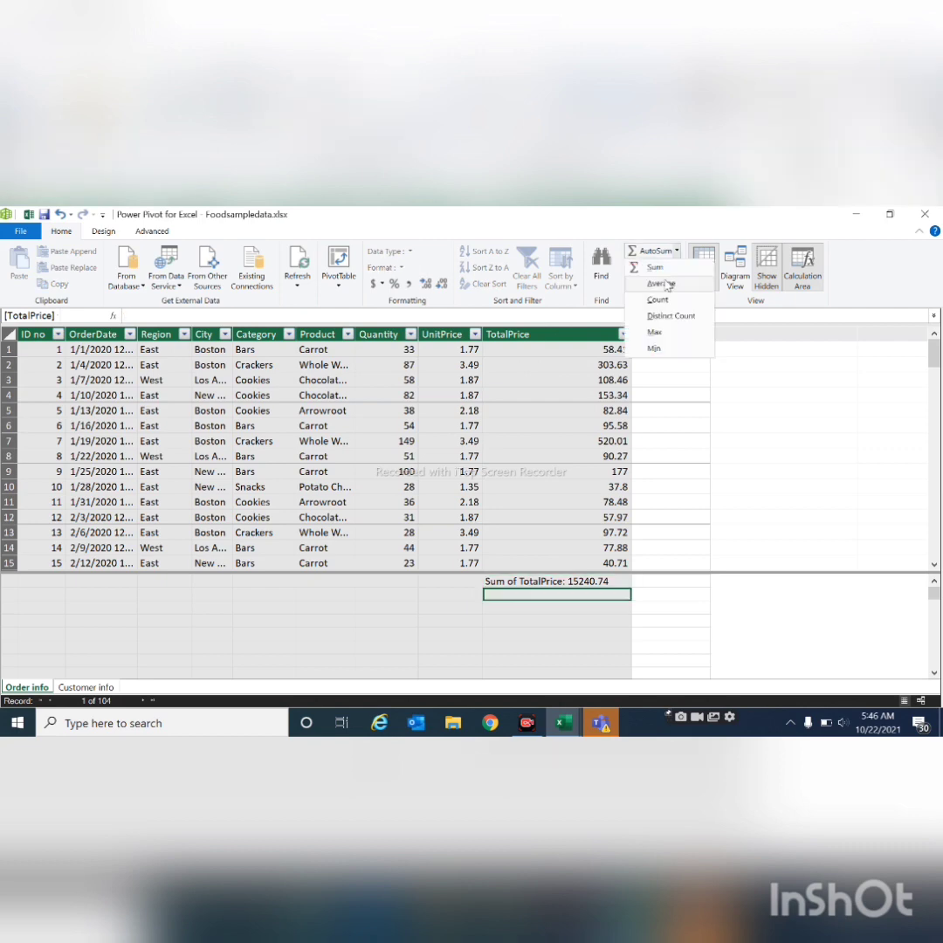
pyautogui.click(658, 340)
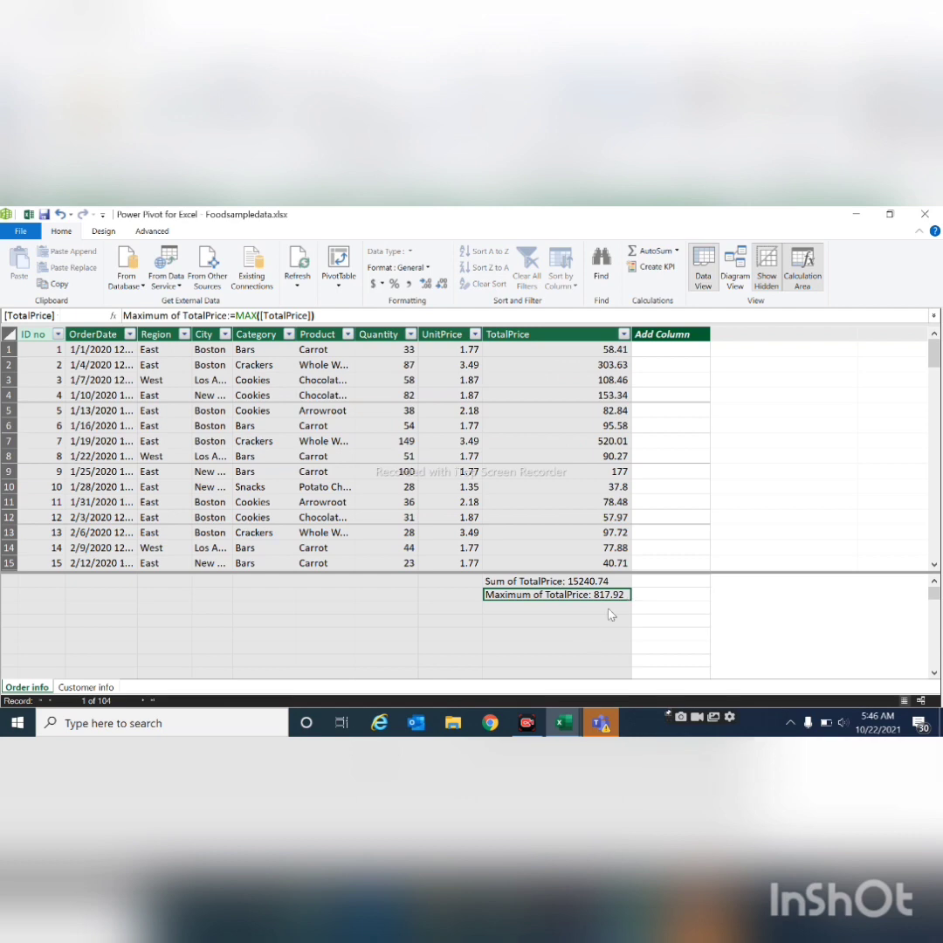
pyautogui.click(678, 251)
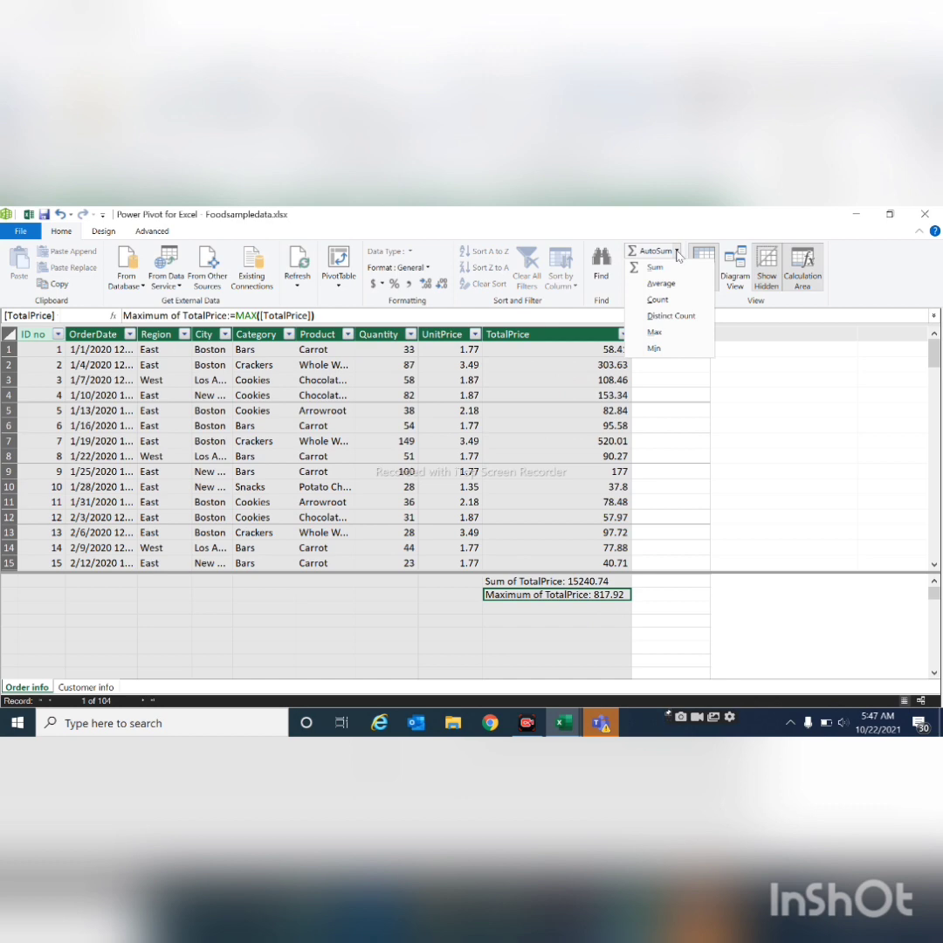
pyautogui.click(522, 620)
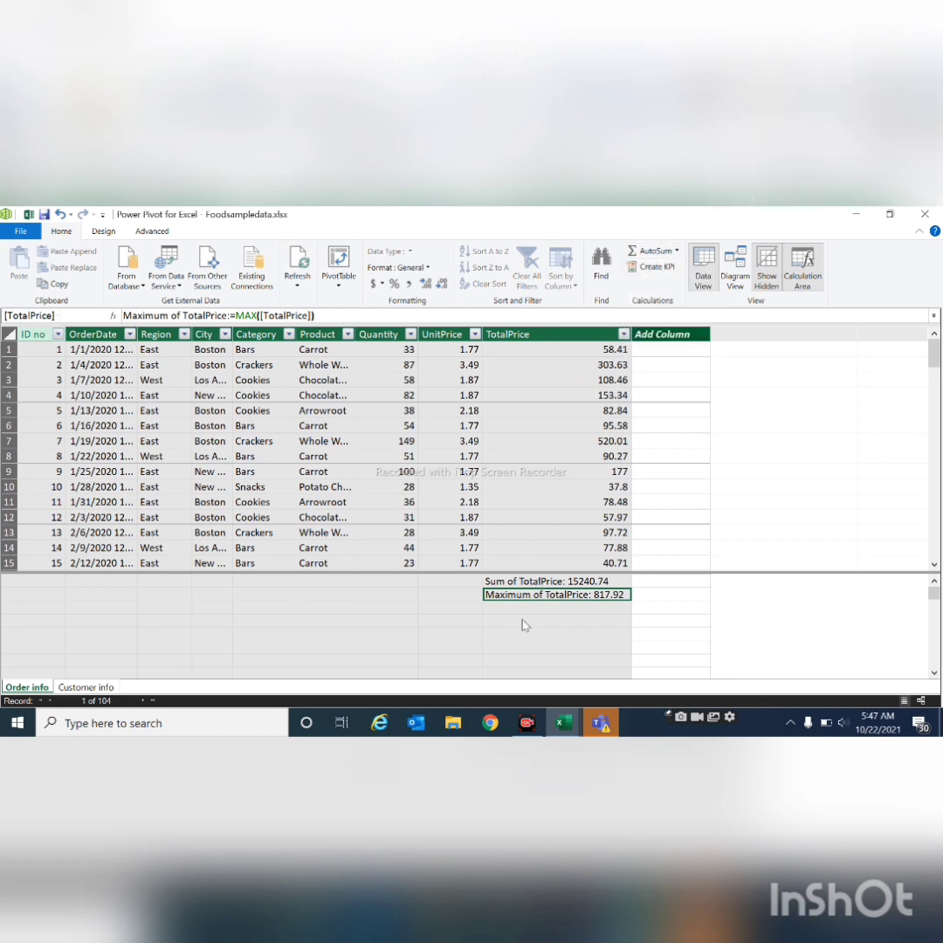
pyautogui.click(522, 622)
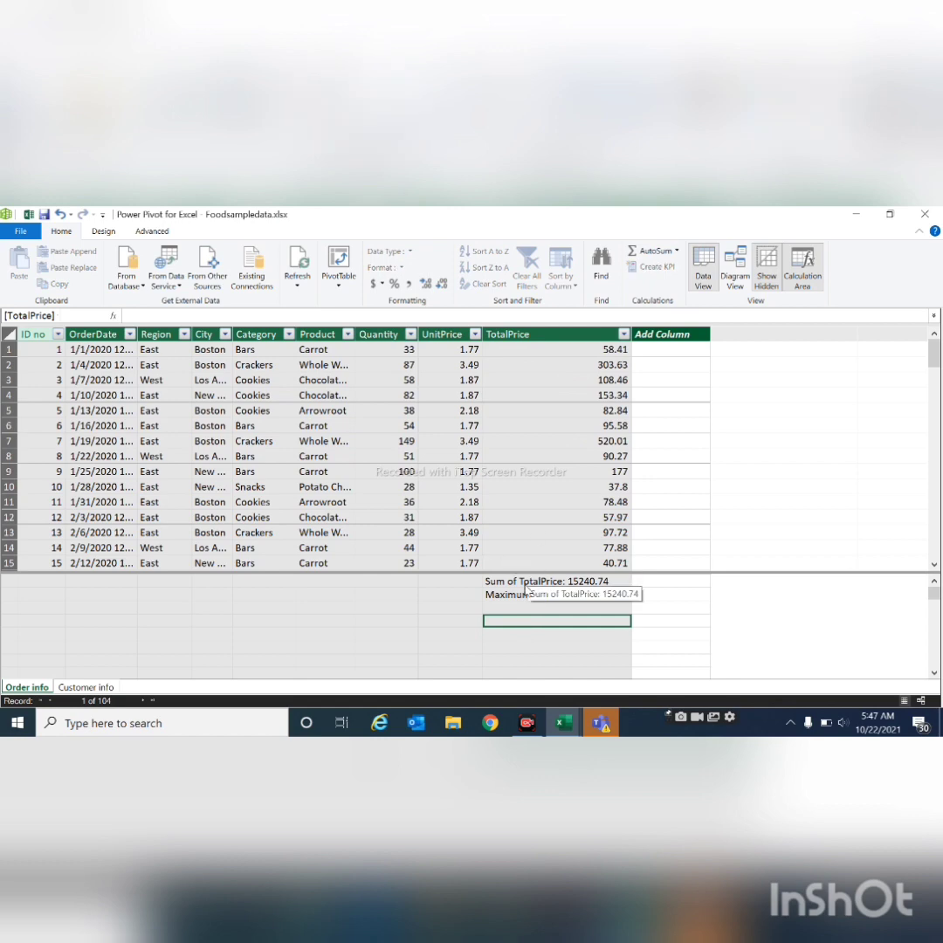
pyautogui.click(525, 584)
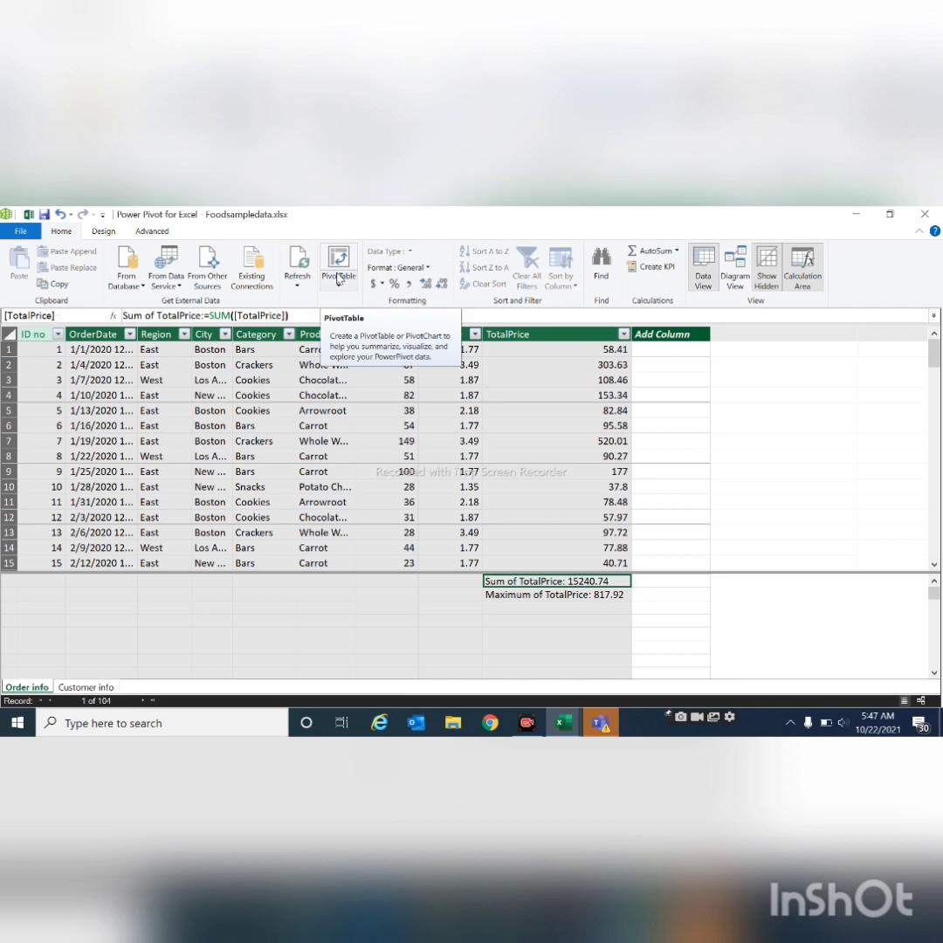
pyautogui.click(339, 279)
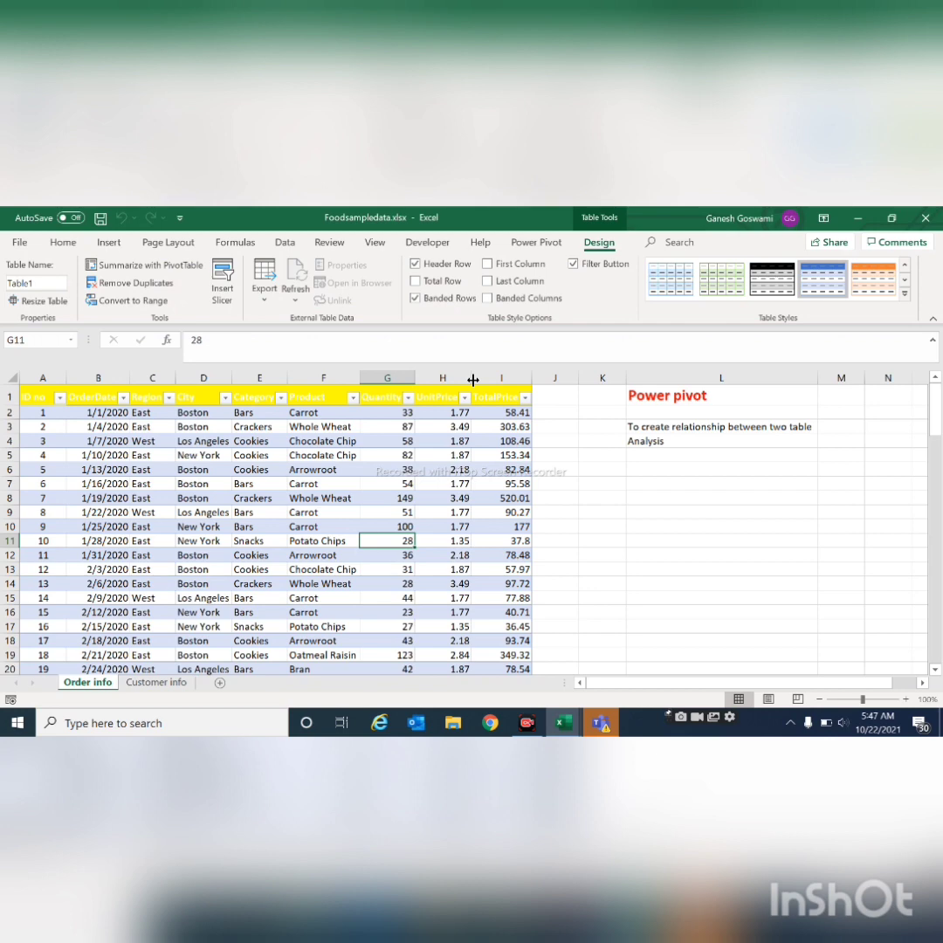
pyautogui.hotkey('alt', 'Tab')
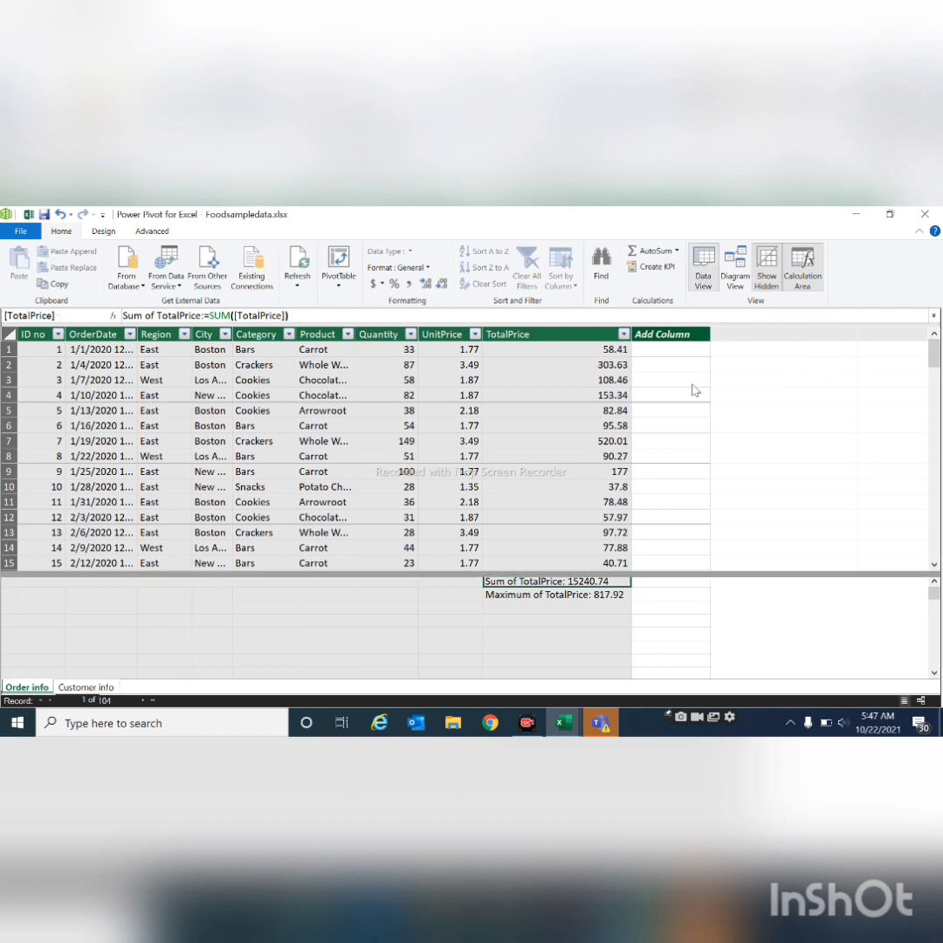
# Step: Relate the Order info and Customer info tables through their ID no fields in the diagram view, and enlarge the Order info box
pyautogui.click(740, 276)
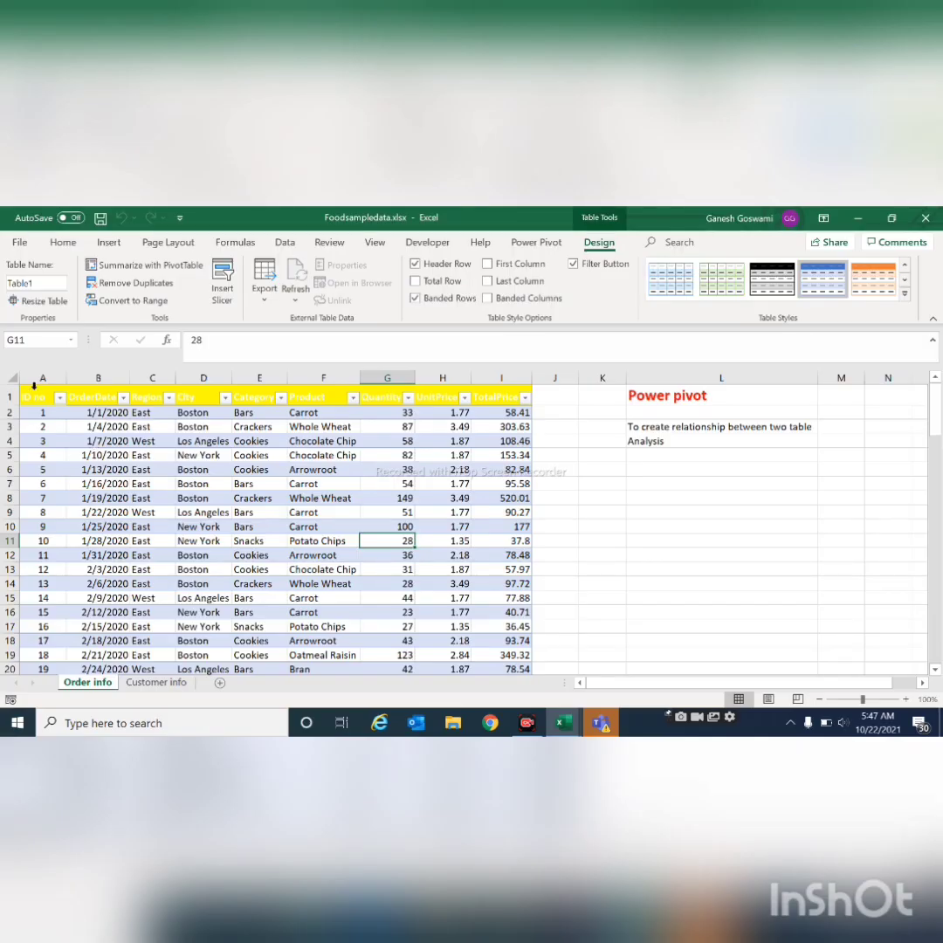
pyautogui.click(25, 377)
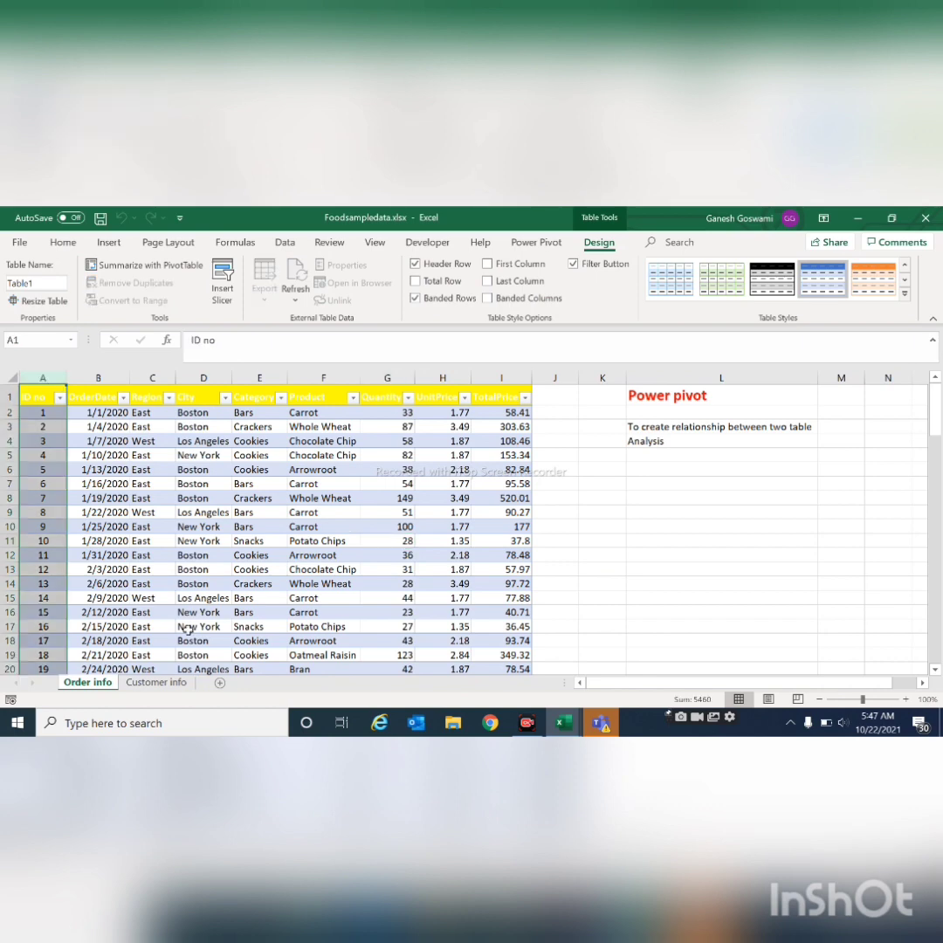
pyautogui.click(152, 684)
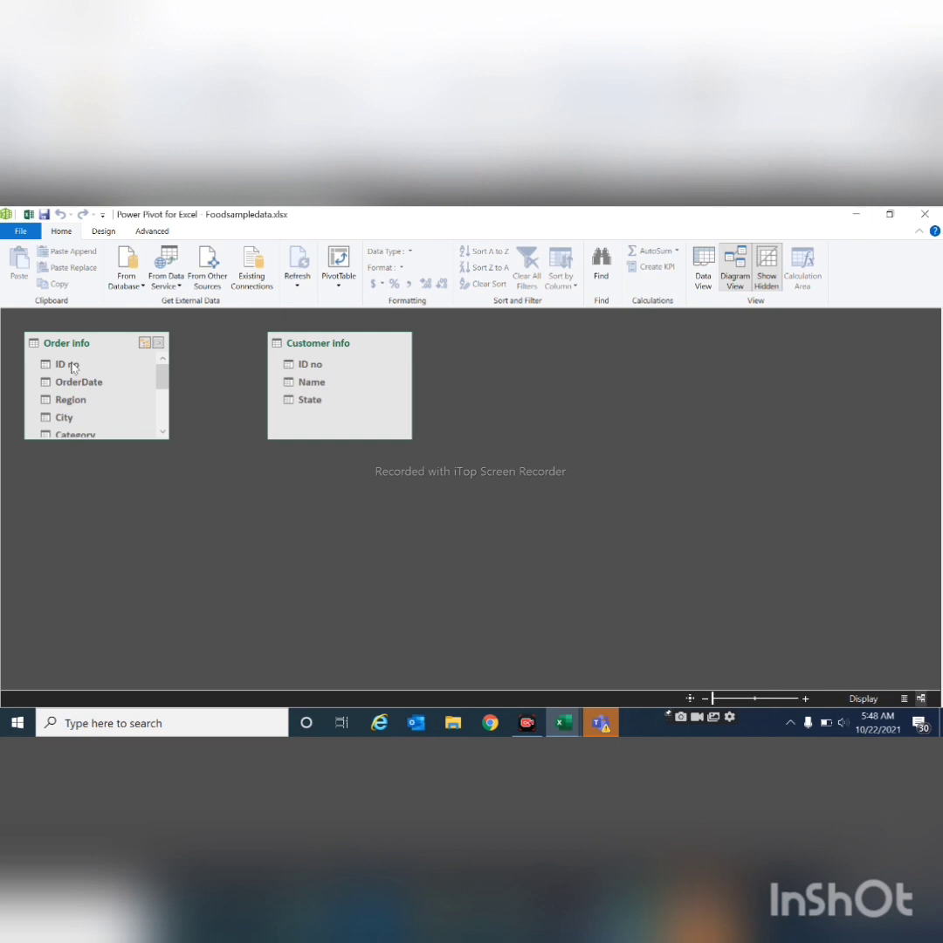
pyautogui.moveTo(74, 367); pyautogui.dragTo(303, 368)
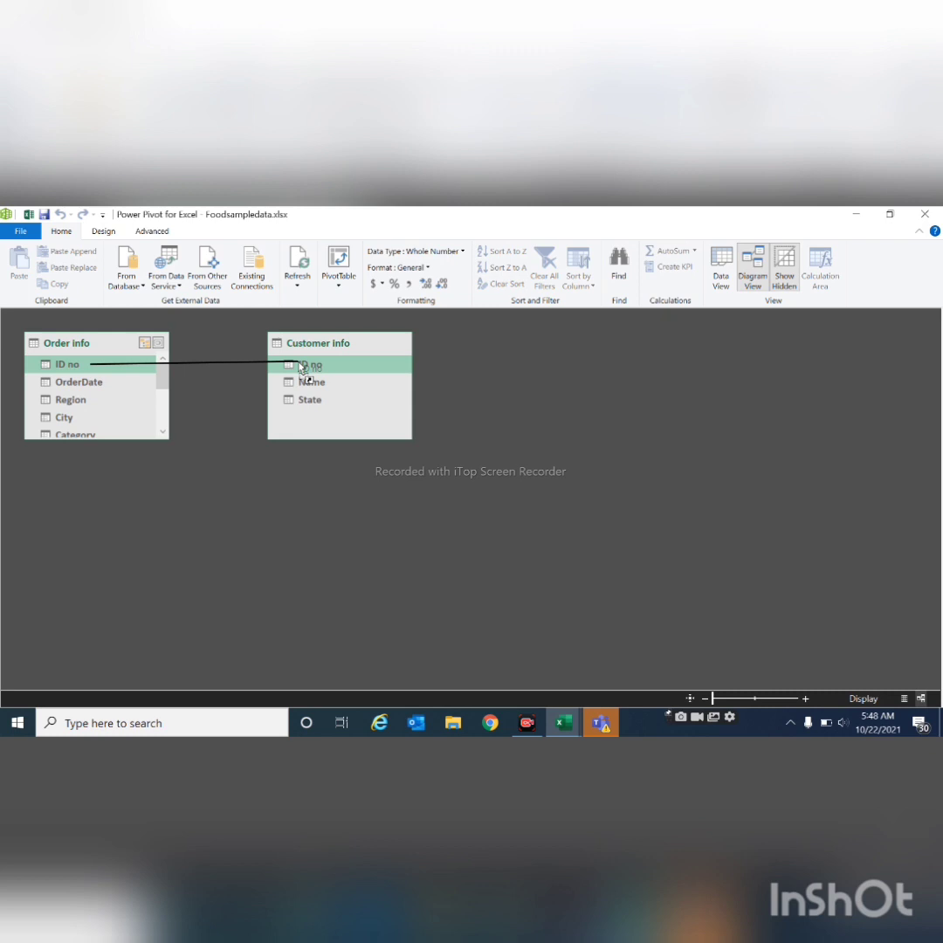
pyautogui.moveTo(302, 367); pyautogui.dragTo(298, 373)
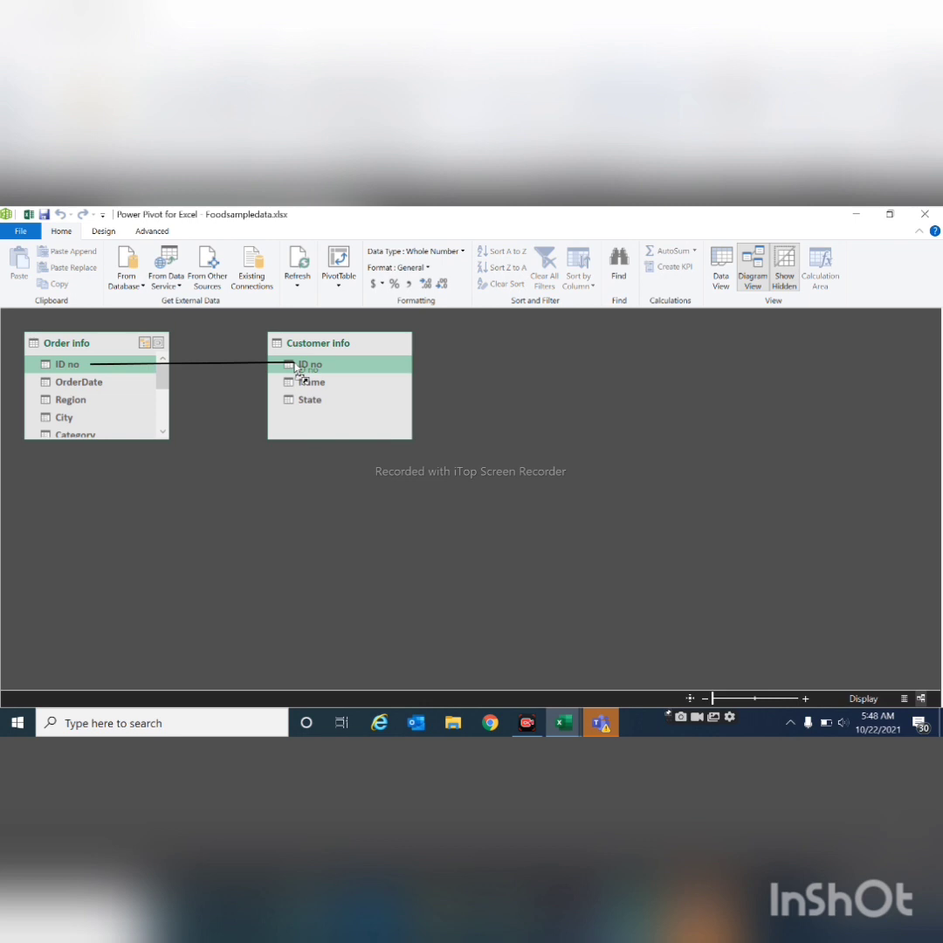
pyautogui.moveTo(300, 374); pyautogui.dragTo(296, 362)
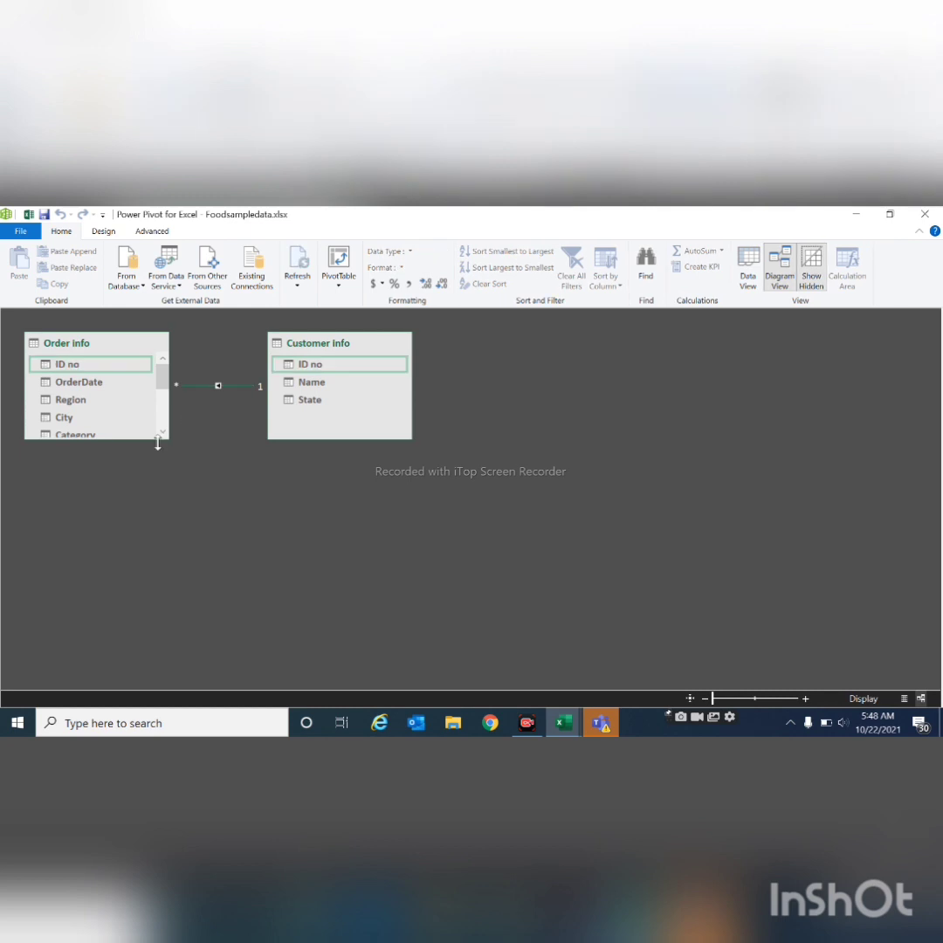
pyautogui.moveTo(158, 443); pyautogui.dragTo(160, 521)
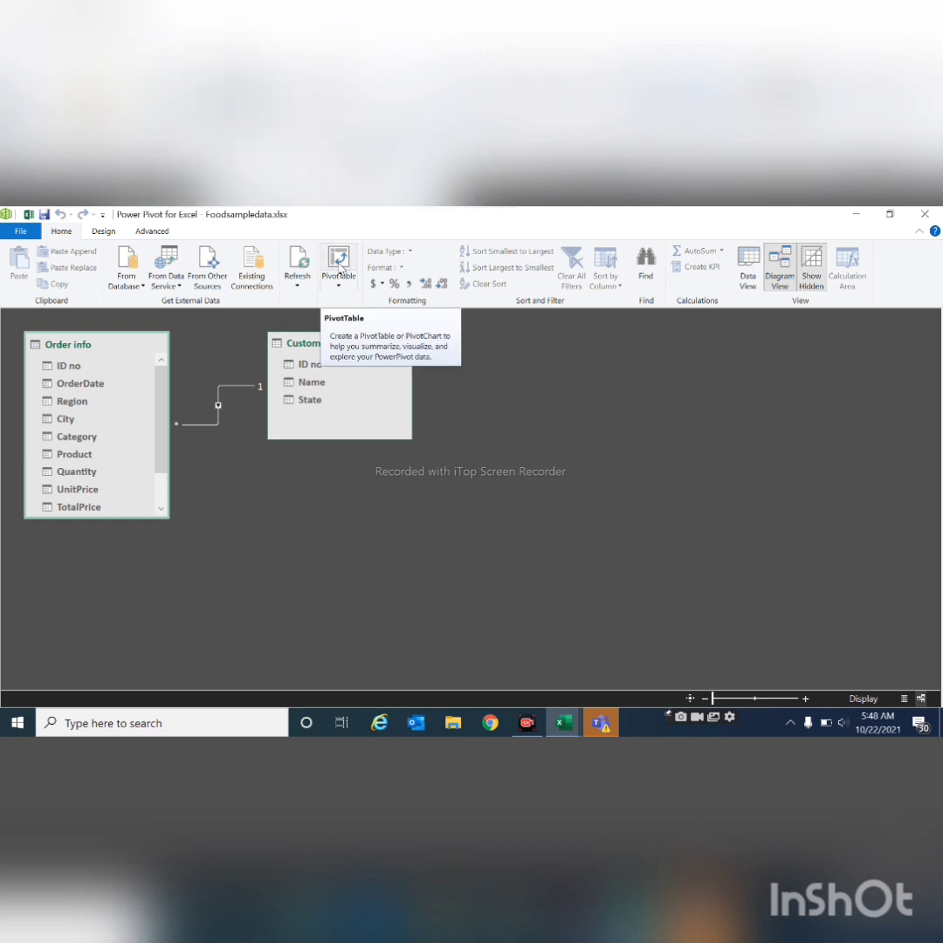
# Step: Create a PivotTable from the data model on a new worksheet and add Customer info's Name field to the rows
pyautogui.click(338, 269)
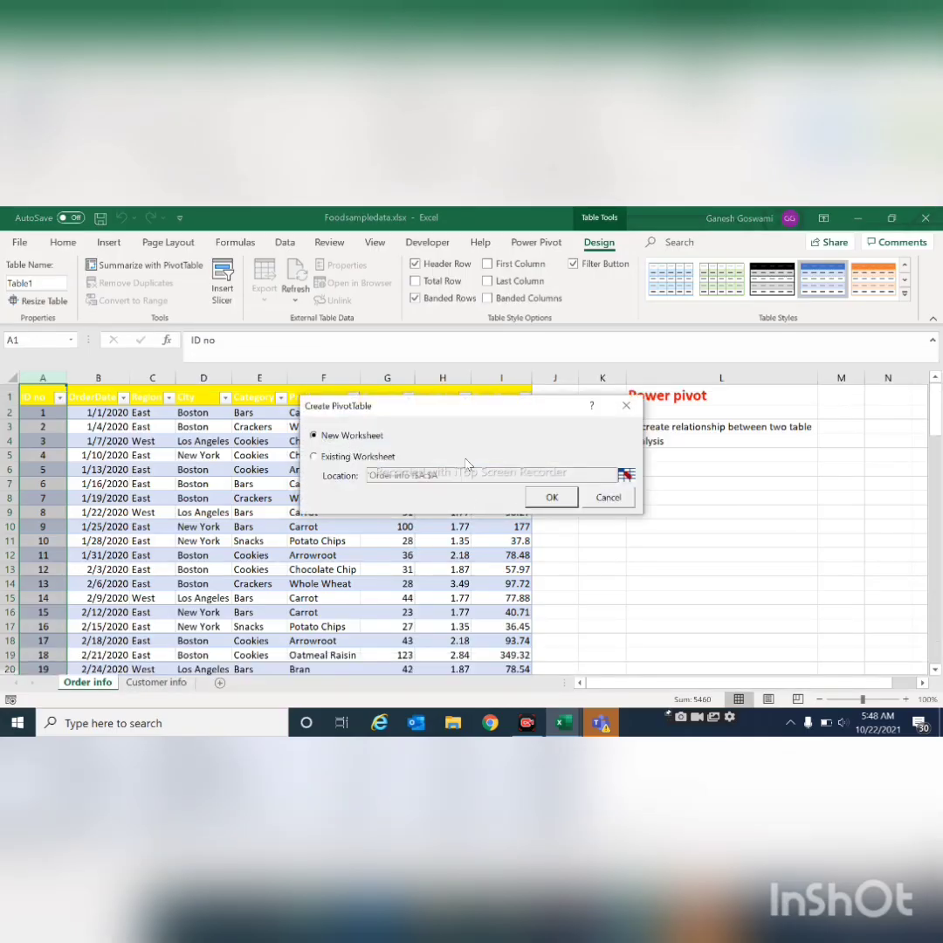
pyautogui.click(550, 498)
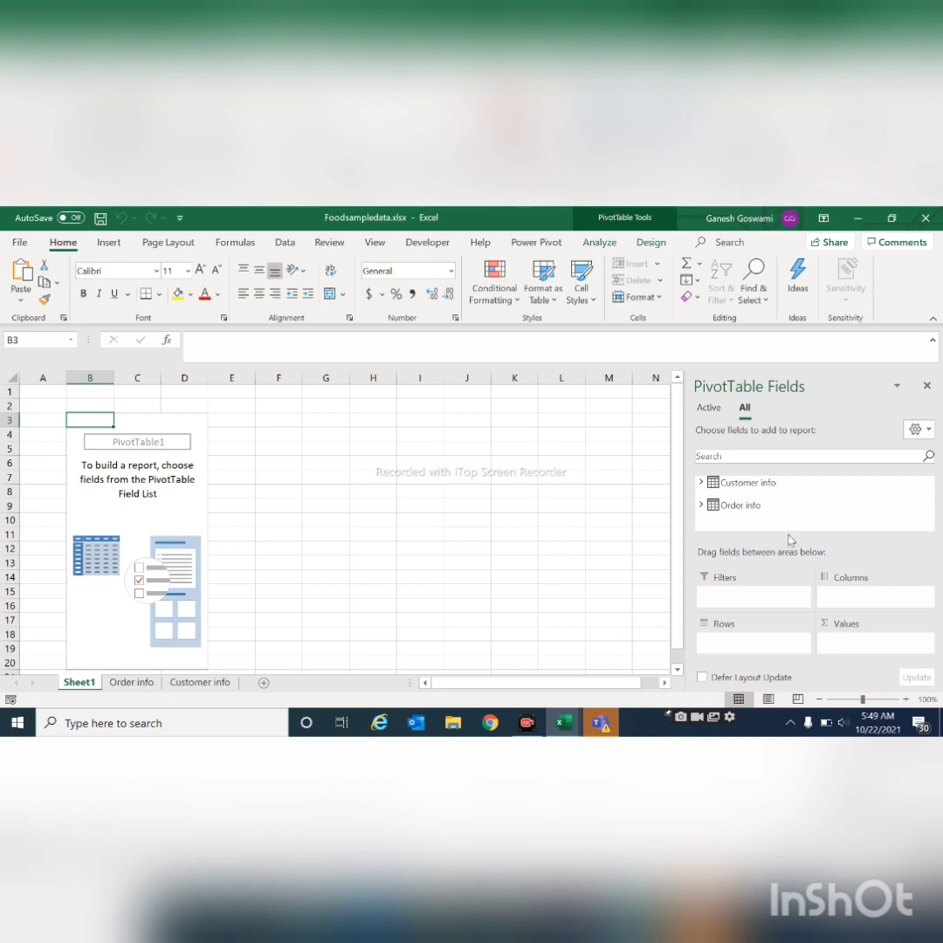
pyautogui.click(701, 483)
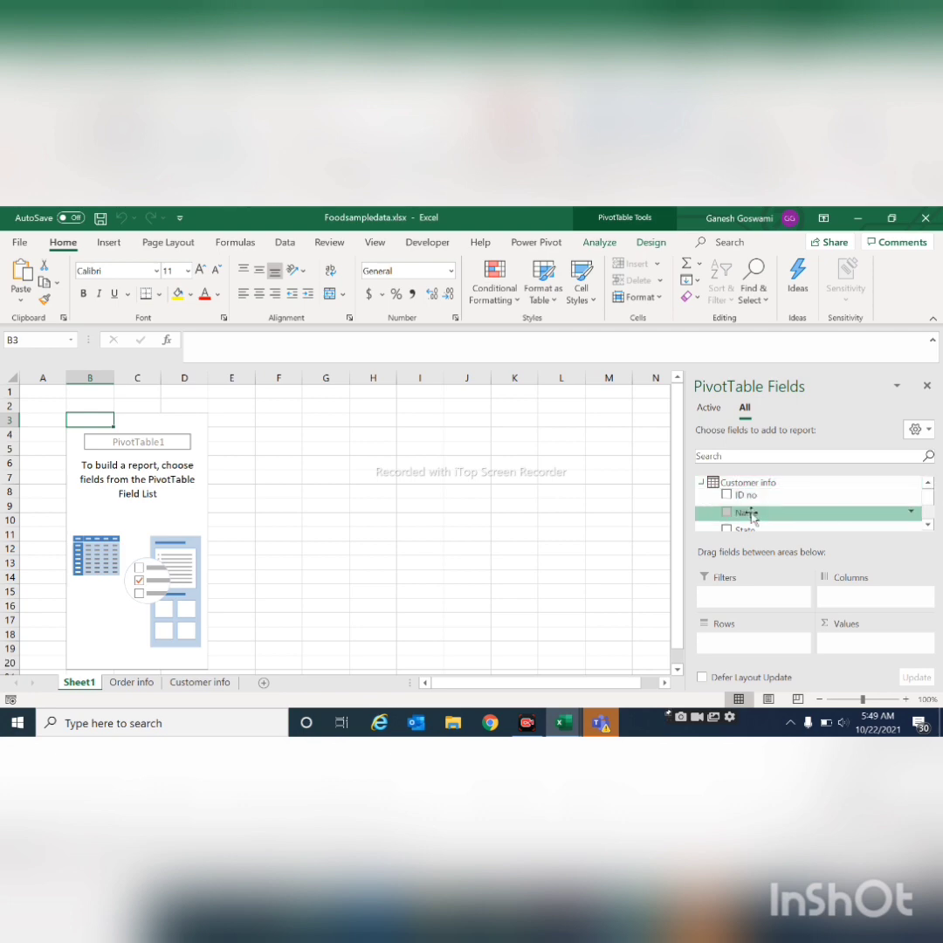
pyautogui.moveTo(748, 516); pyautogui.dragTo(727, 645)
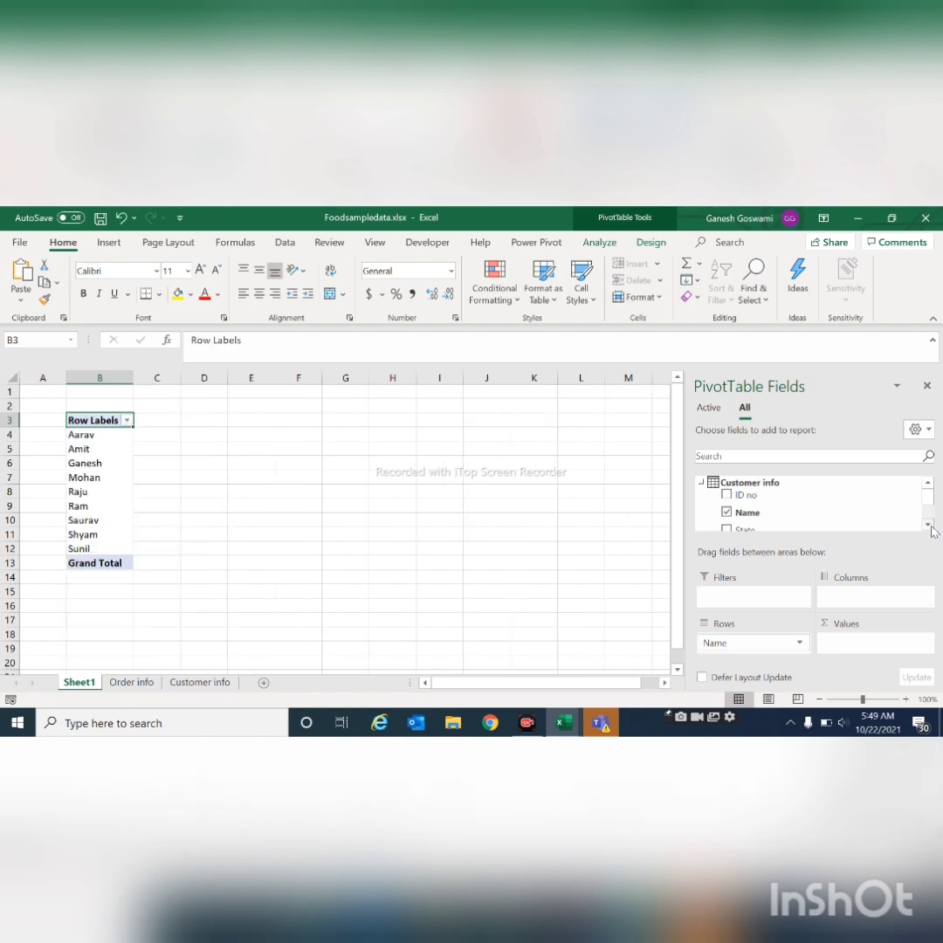
# Step: Add the TotalPrice field from the Order info table to the PivotTable's values
pyautogui.click(928, 525)
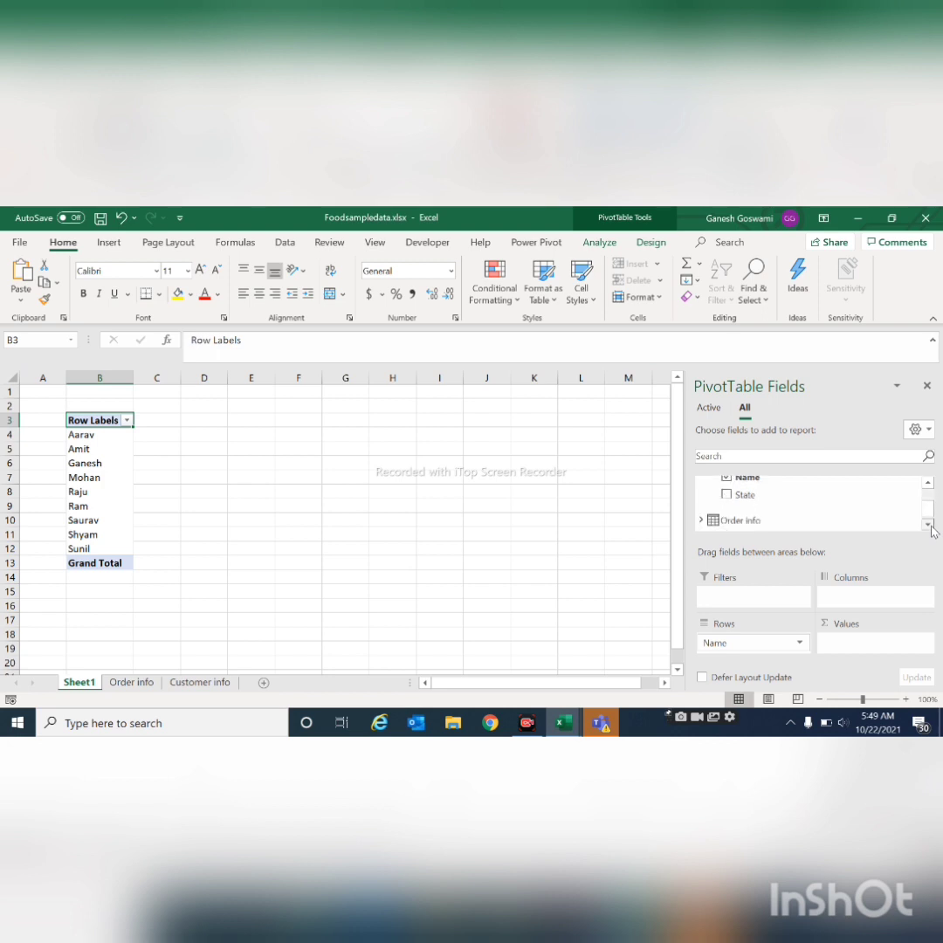
pyautogui.click(703, 520)
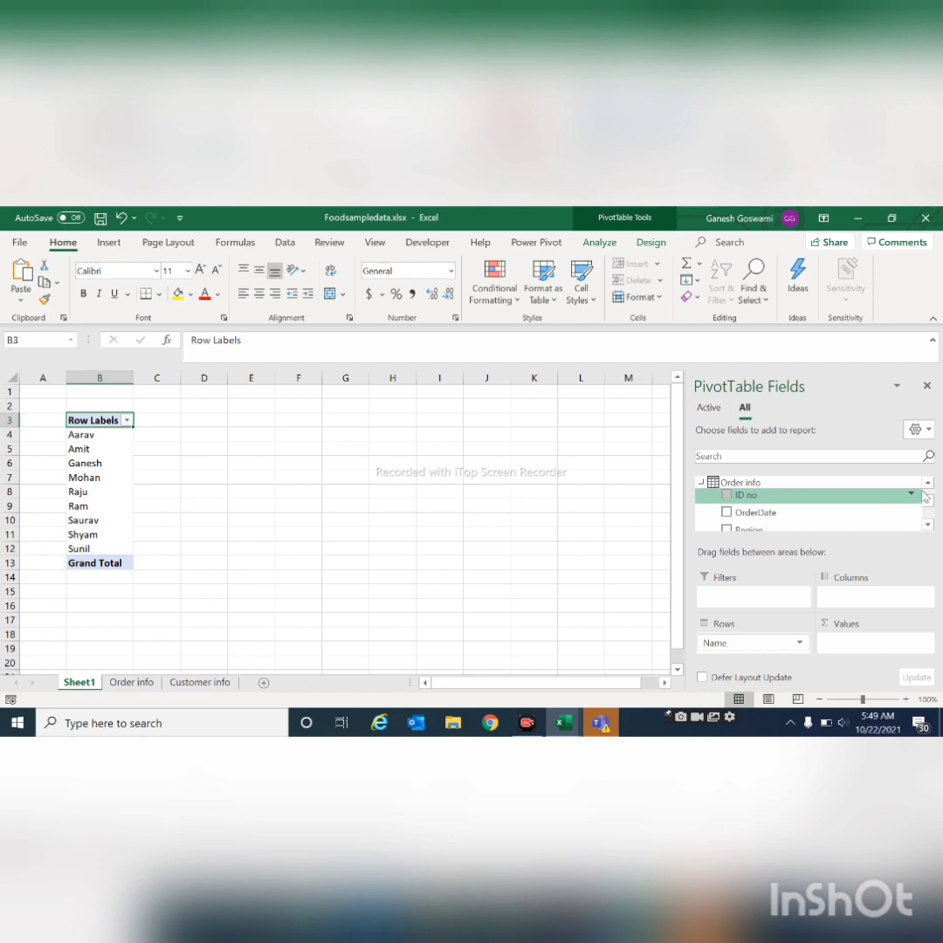
pyautogui.click(927, 525)
pyautogui.click(928, 526)
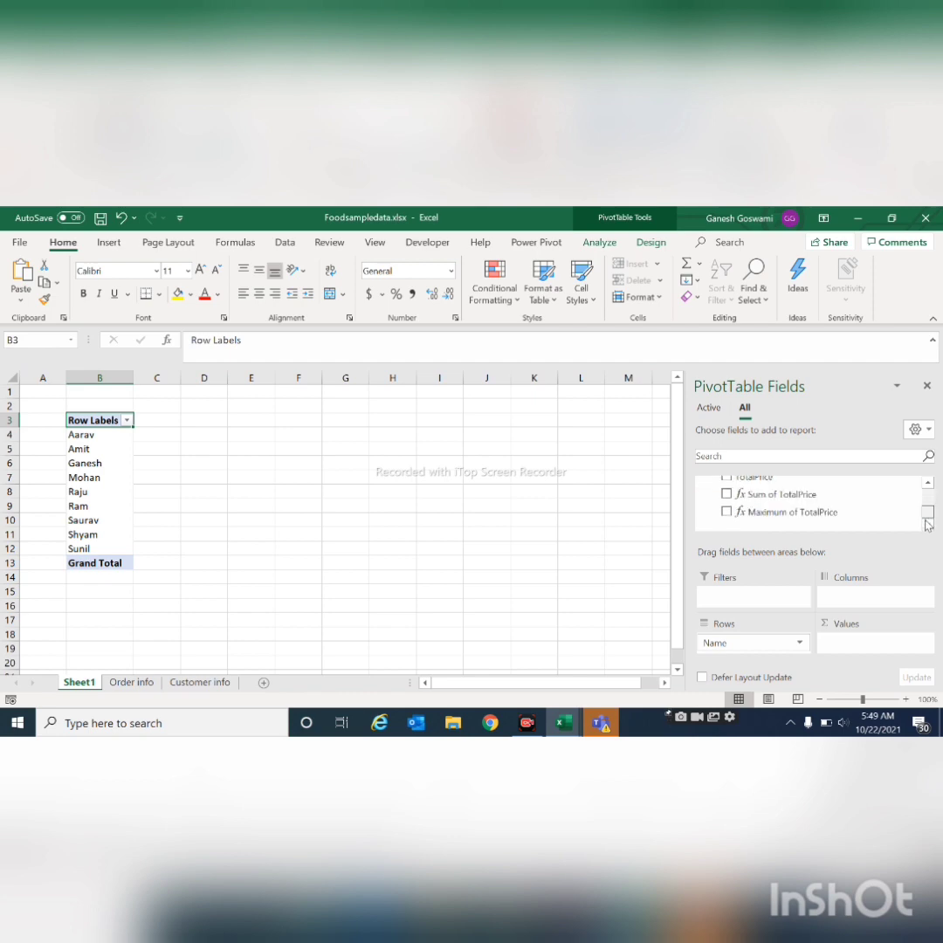
pyautogui.scroll(1, 927, 511)
pyautogui.moveTo(925, 511); pyautogui.dragTo(926, 517)
pyautogui.scroll(1, 925, 516)
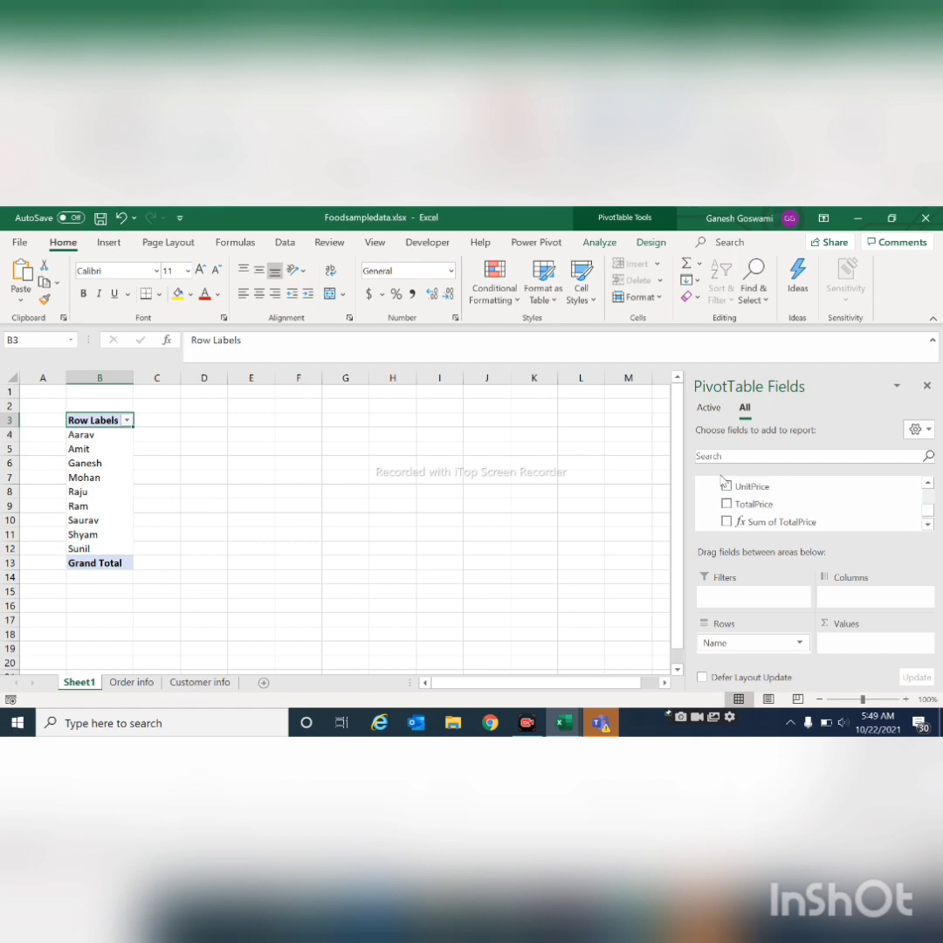
pyautogui.moveTo(737, 504); pyautogui.dragTo(859, 650)
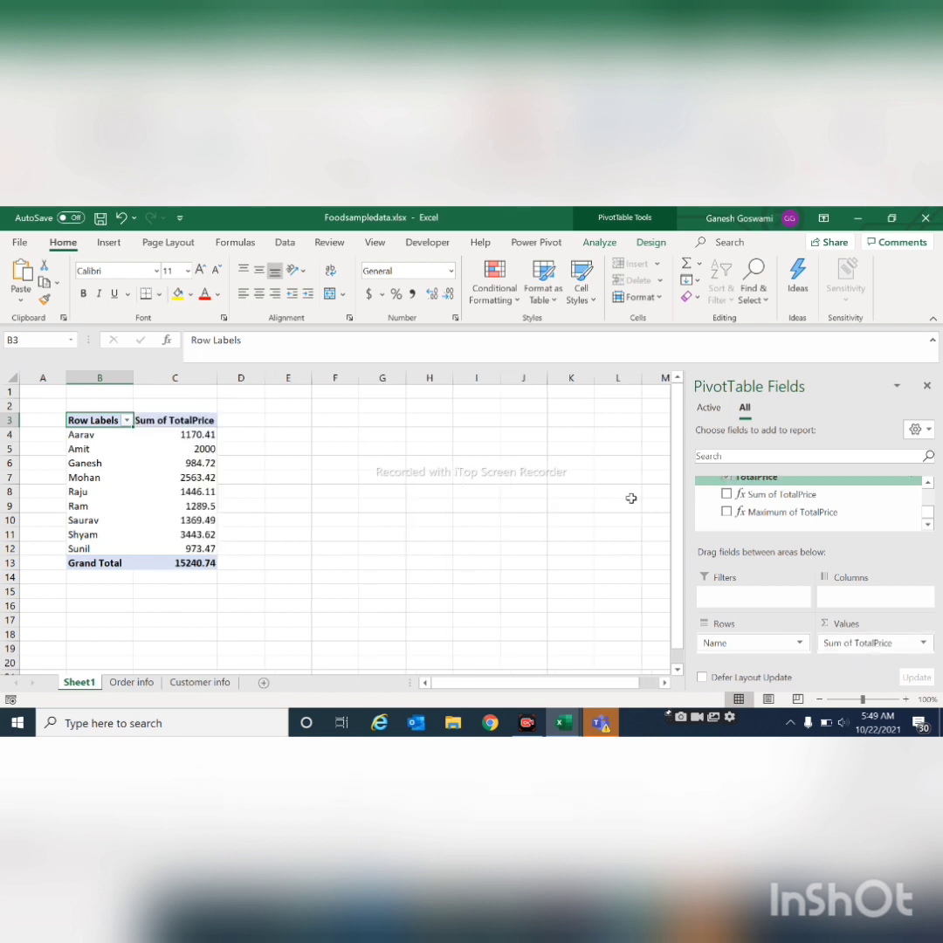
# Step: Apply the comma number style to the PivotTable's Sum of TotalPrice values in C4:C13, including the grand total
pyautogui.click(194, 435)
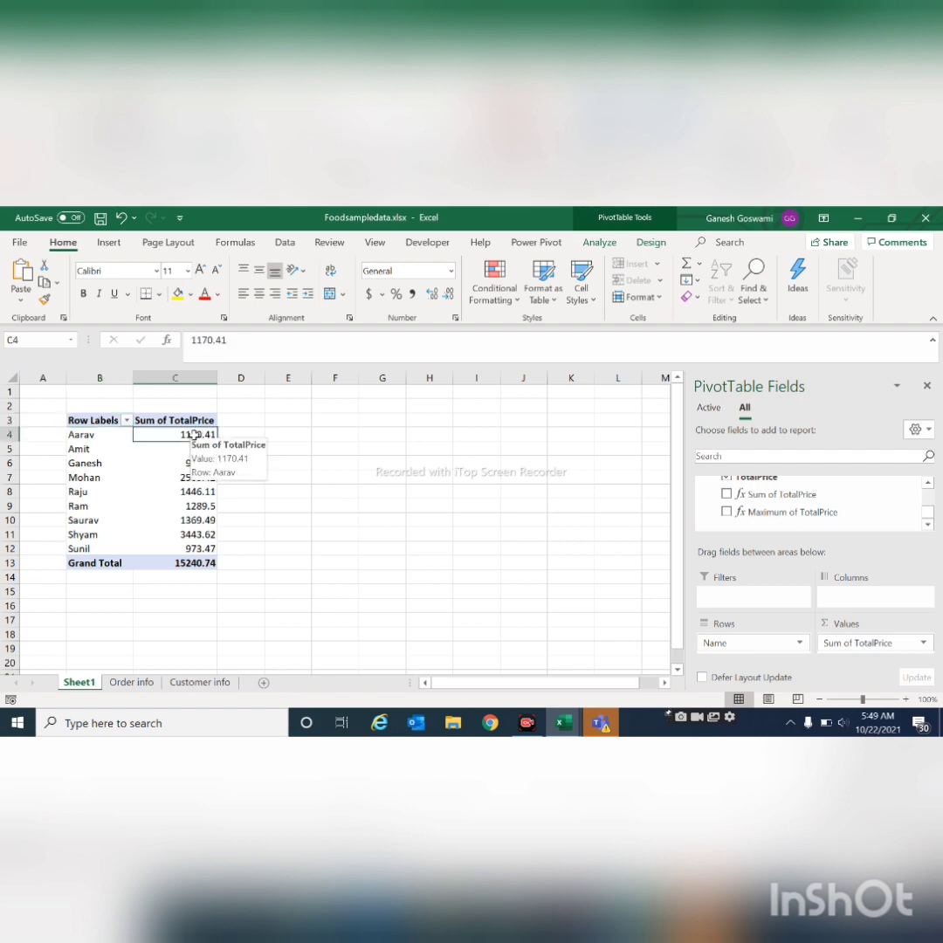
pyautogui.hotkey('shift', 'Down')
pyautogui.hotkey('shift', 'Down')
pyautogui.hotkey('shift', 'Down')
pyautogui.hotkey('shift', 'Down')
pyautogui.hotkey('shift', 'Down')
pyautogui.hotkey('shift', 'Down')
pyautogui.hotkey('shift', 'Down')
pyautogui.hotkey('shift', 'Down')
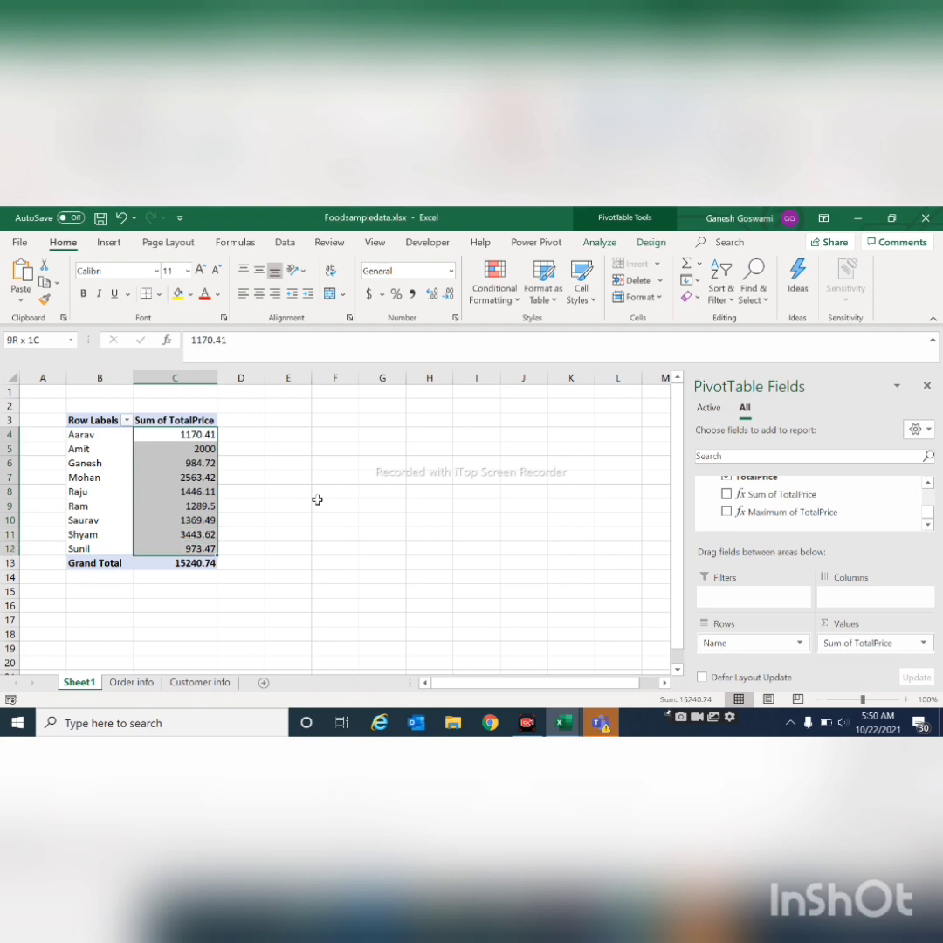
pyautogui.hotkey('shift', 'Down')
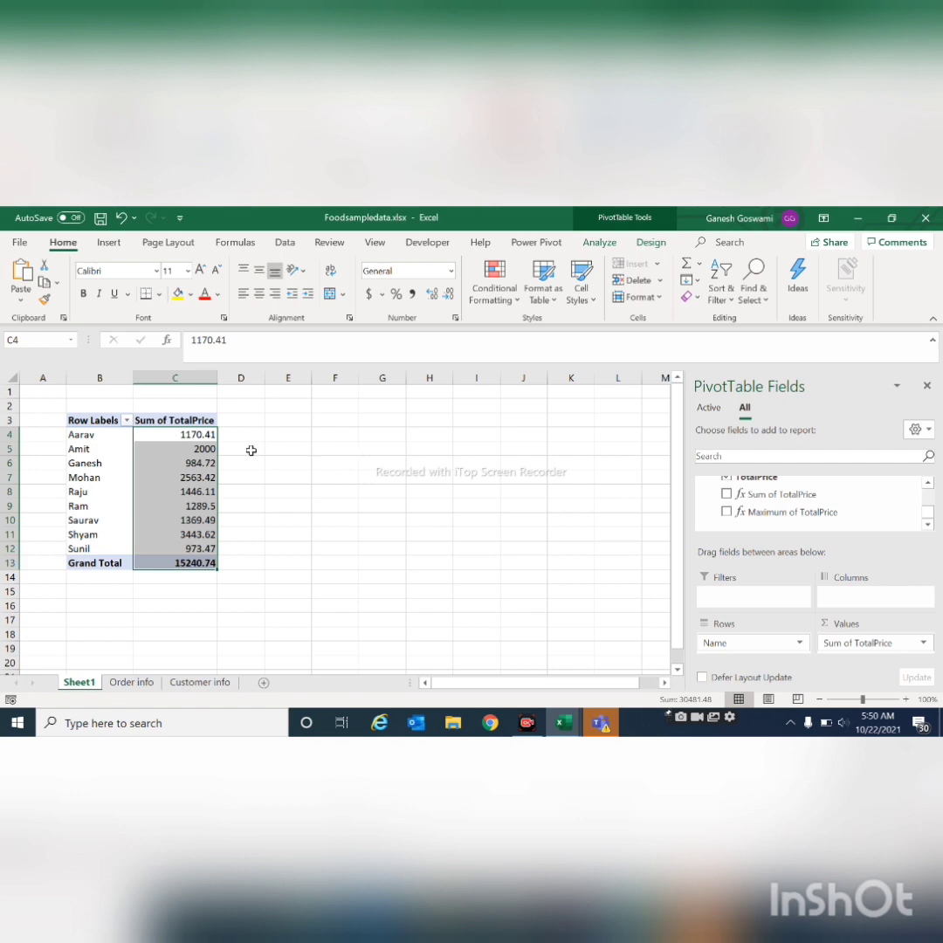
pyautogui.click(411, 295)
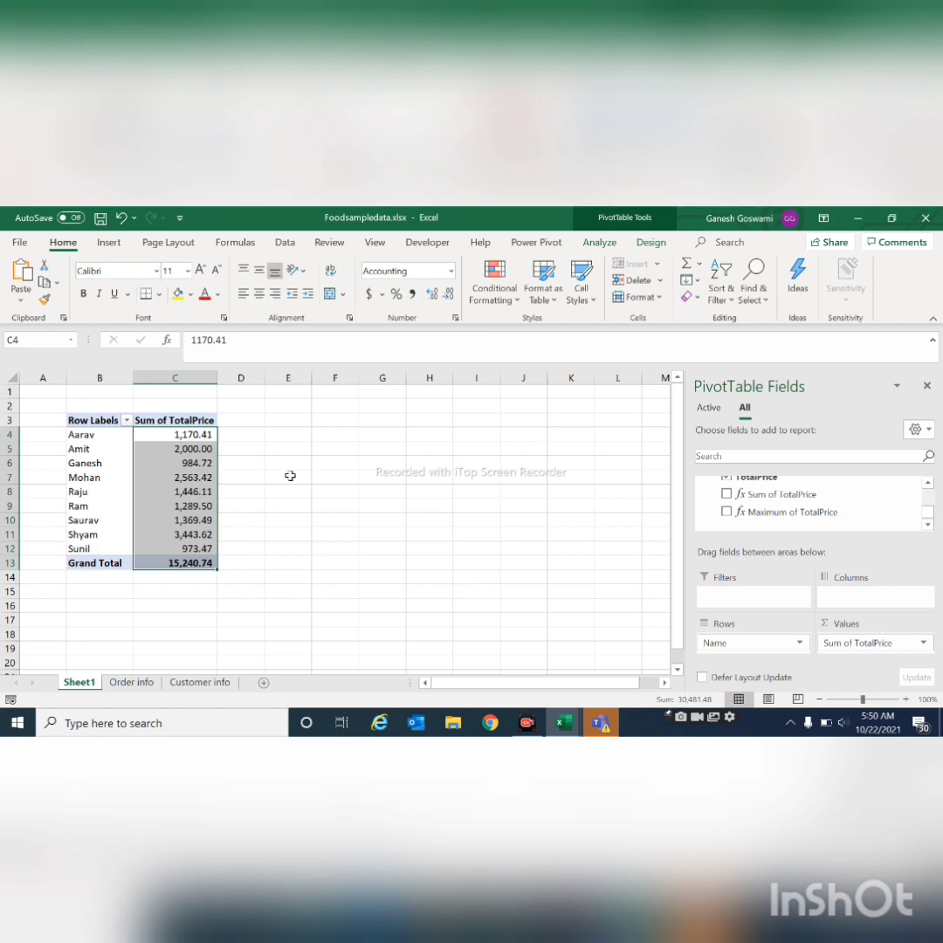
pyautogui.click(194, 476)
pyautogui.click(179, 433)
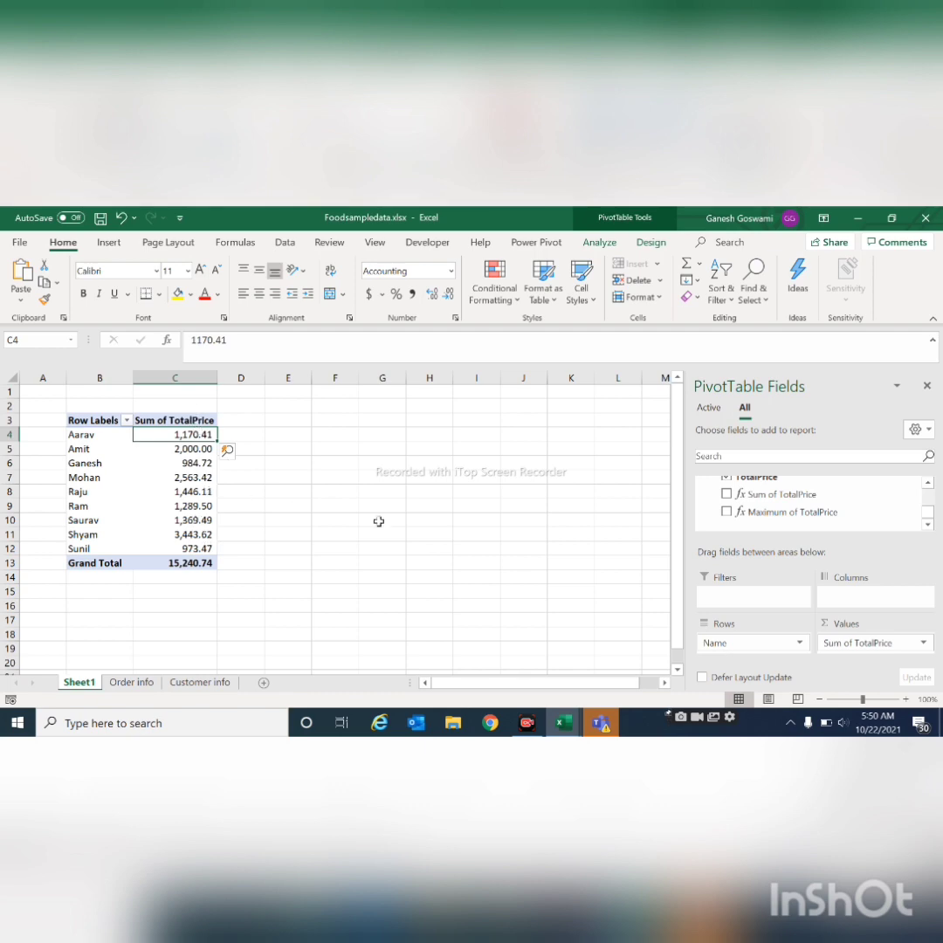
pyautogui.press('Down')
pyautogui.press('Up')
pyautogui.hotkey('shift', 'Down')
pyautogui.hotkey('shift', 'Down')
pyautogui.hotkey('shift', 'Down')
pyautogui.hotkey('shift', 'Down')
pyautogui.hotkey('shift', 'Down')
pyautogui.hotkey('shift', 'Down')
pyautogui.press('Up')
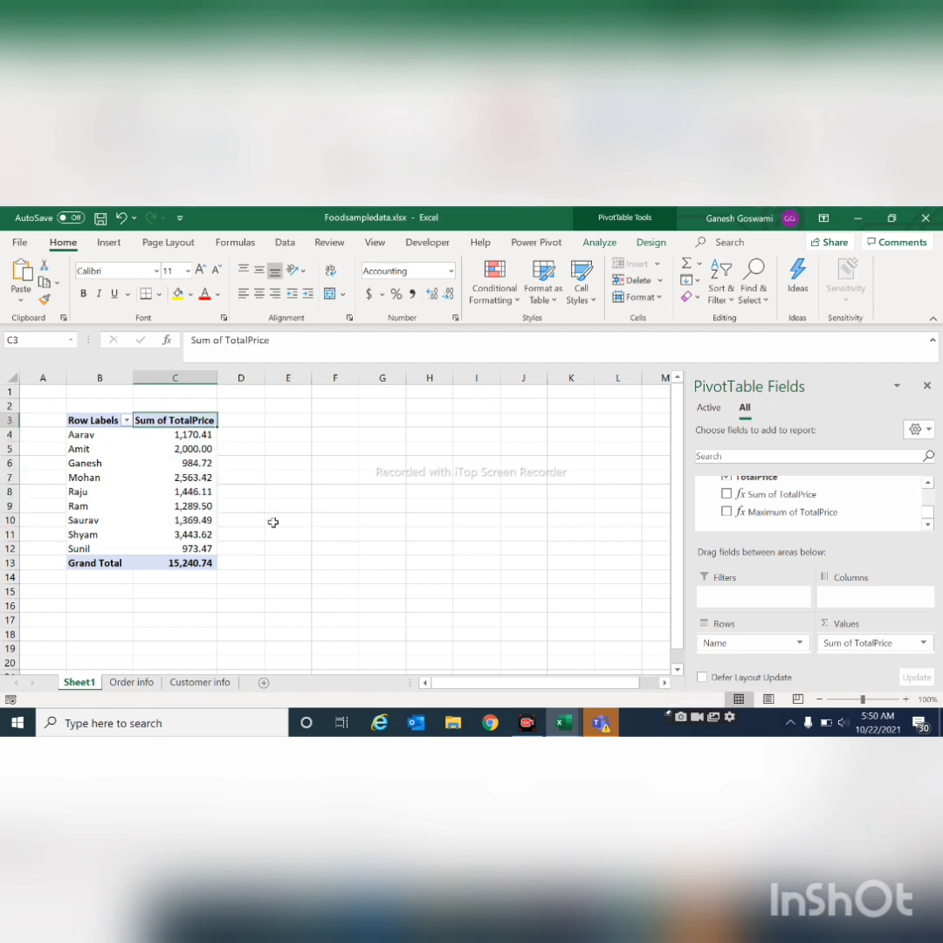
pyautogui.hotkey('shift', 'Down')
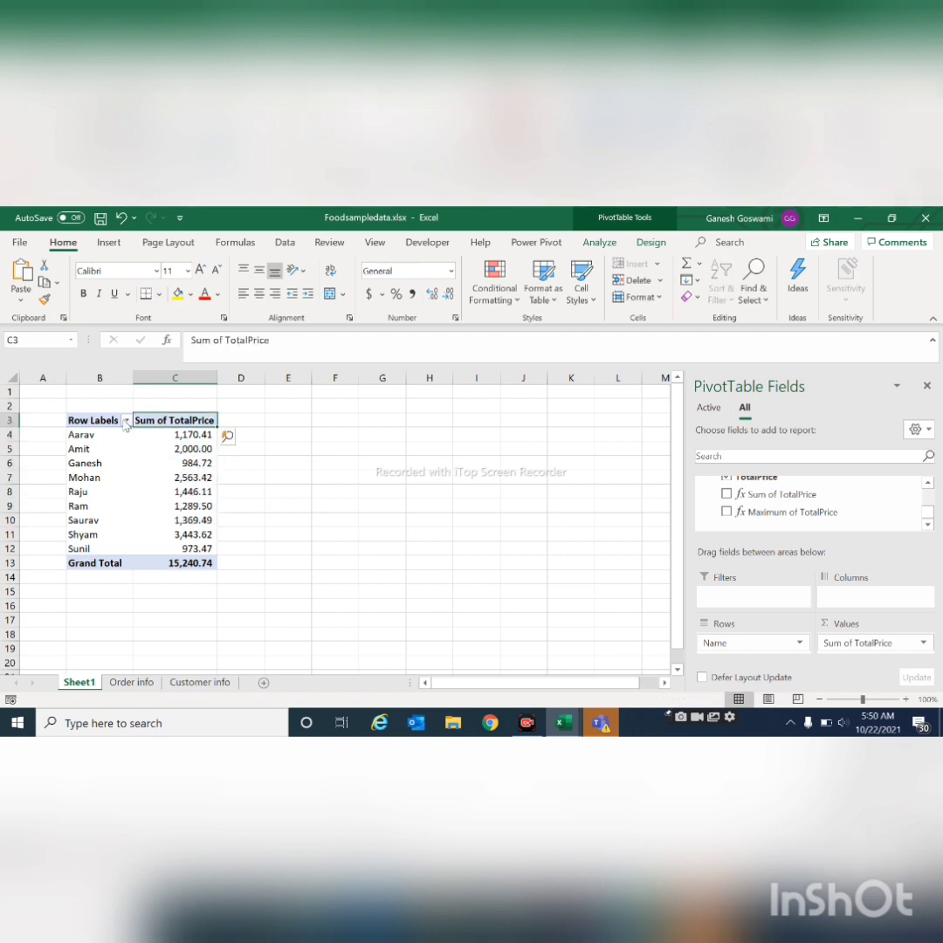
pyautogui.rightClick(187, 422)
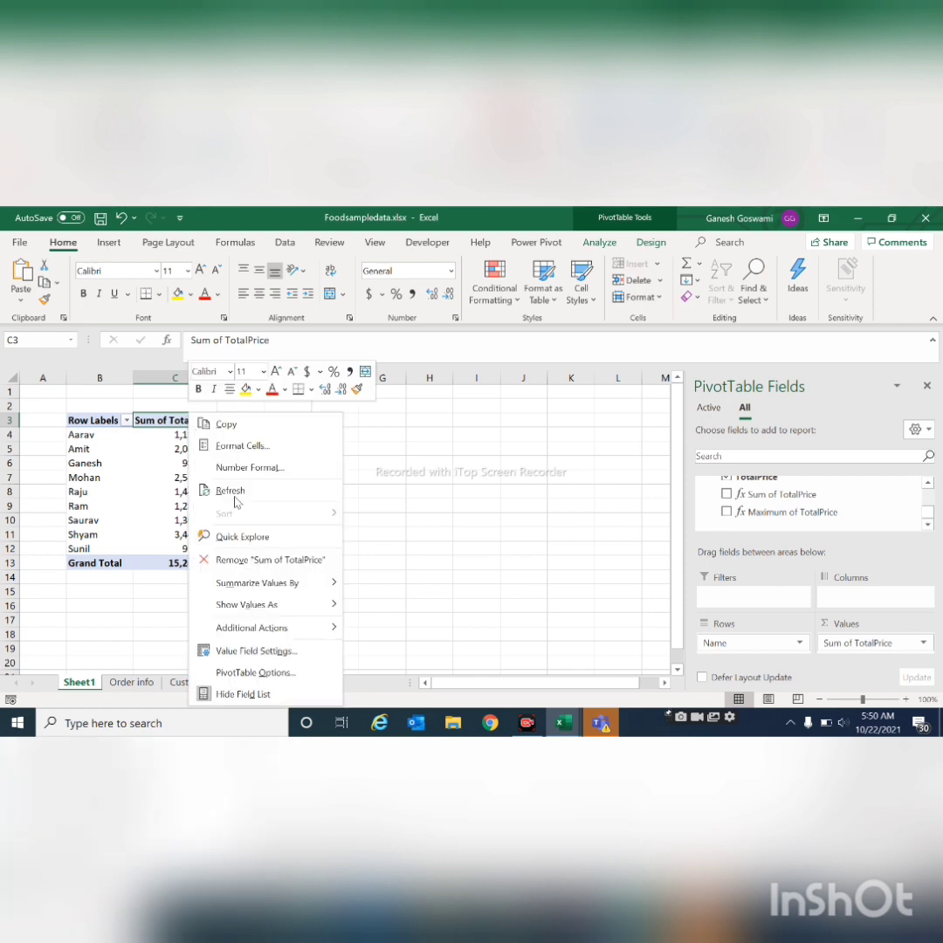
pyautogui.click(245, 652)
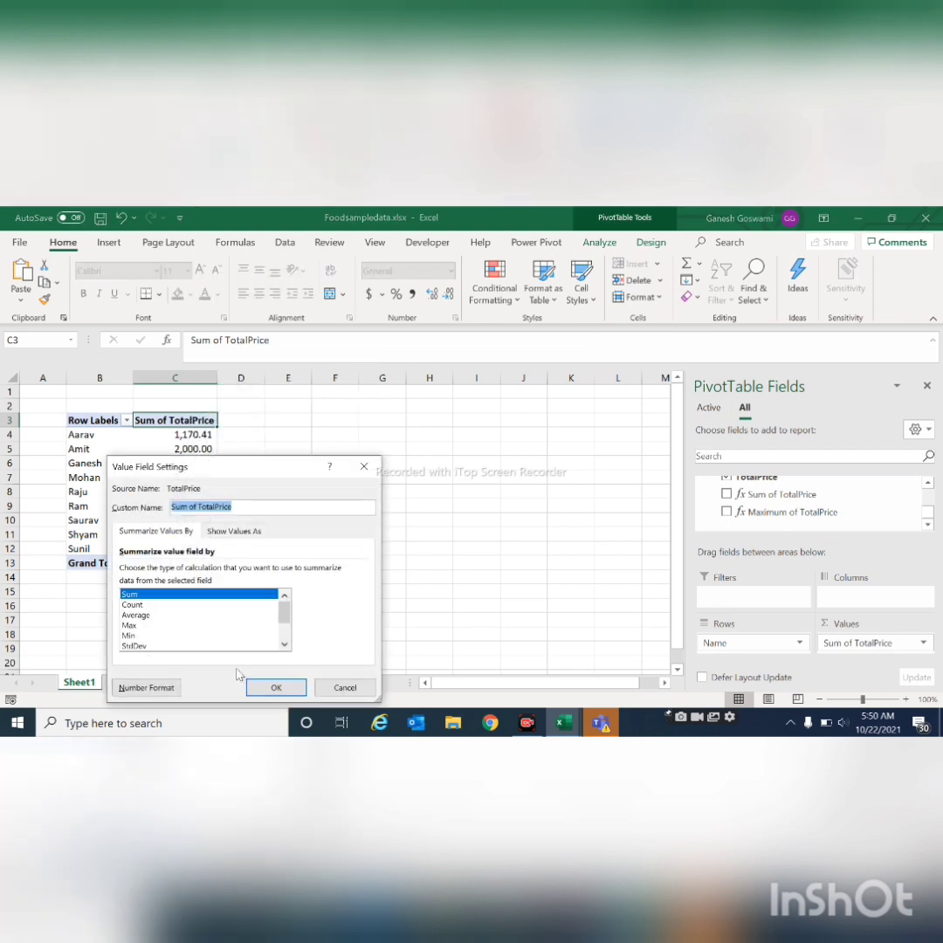
pyautogui.click(365, 468)
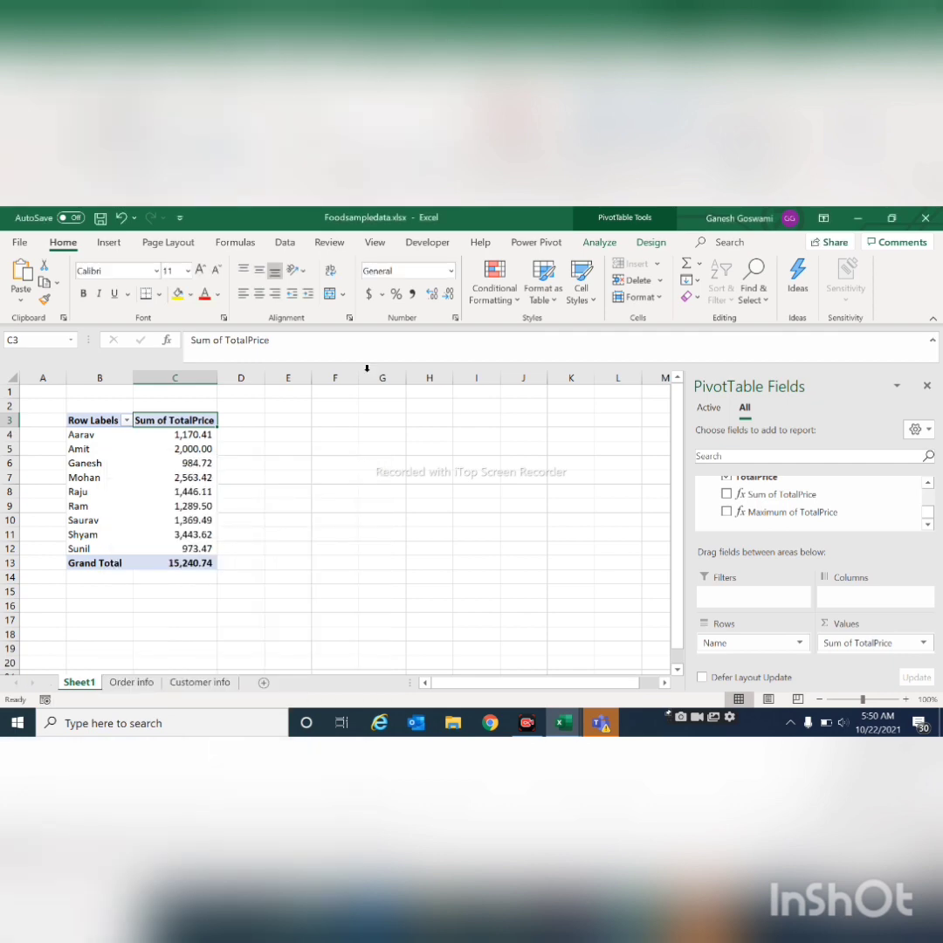
# Step: Try the light yellow style on the PivotTable and reapply the original light blue style
pyautogui.click(650, 244)
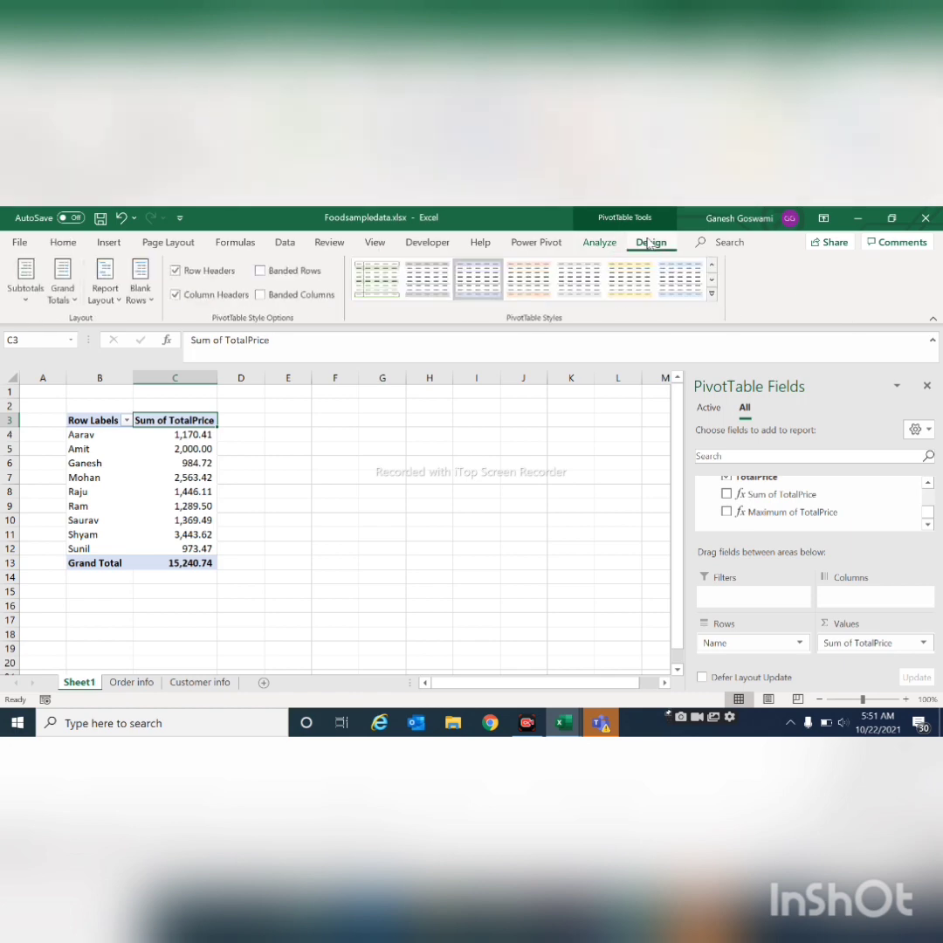
pyautogui.click(627, 290)
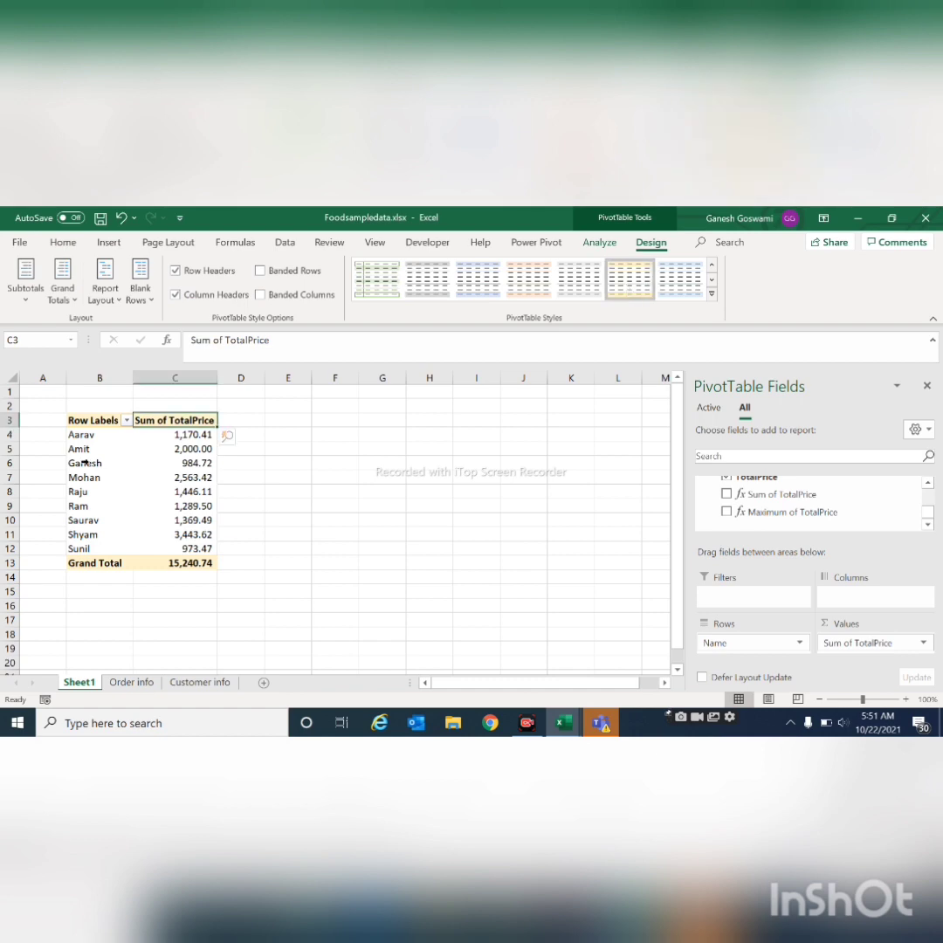
pyautogui.click(477, 281)
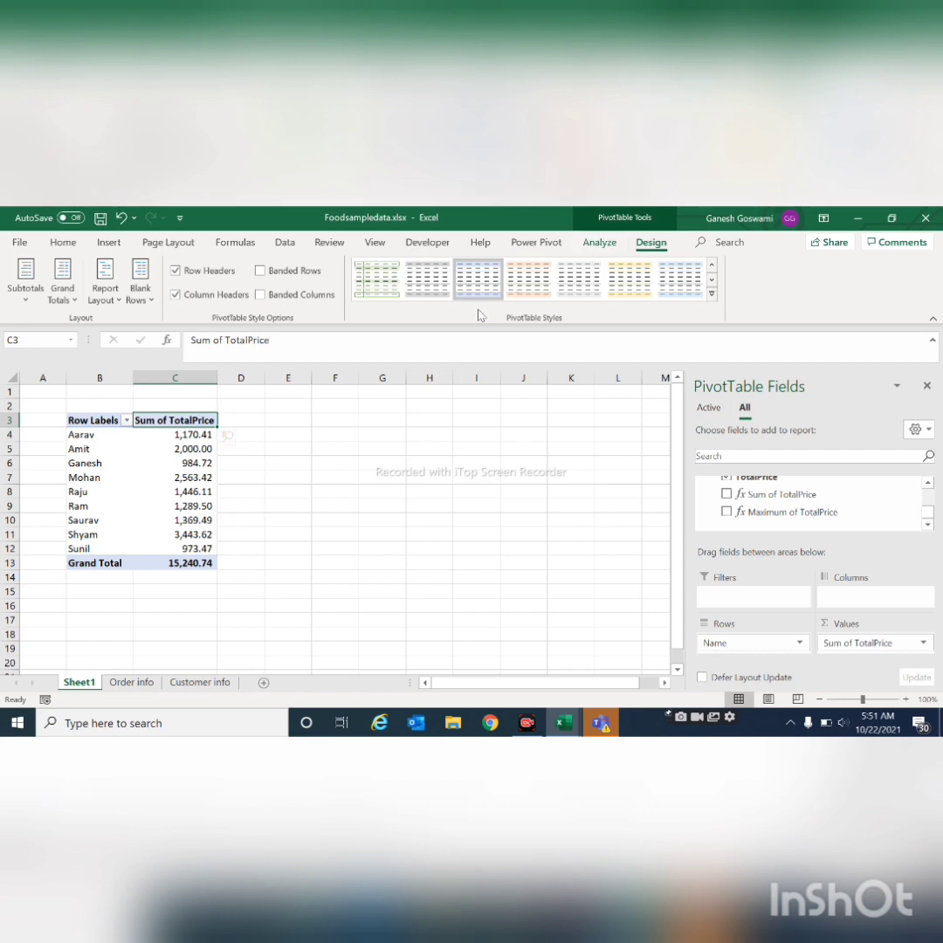
# Step: Switch to the Power Pivot window and show the Order info table with its TotalPrice measures in the data view
pyautogui.click(152, 467)
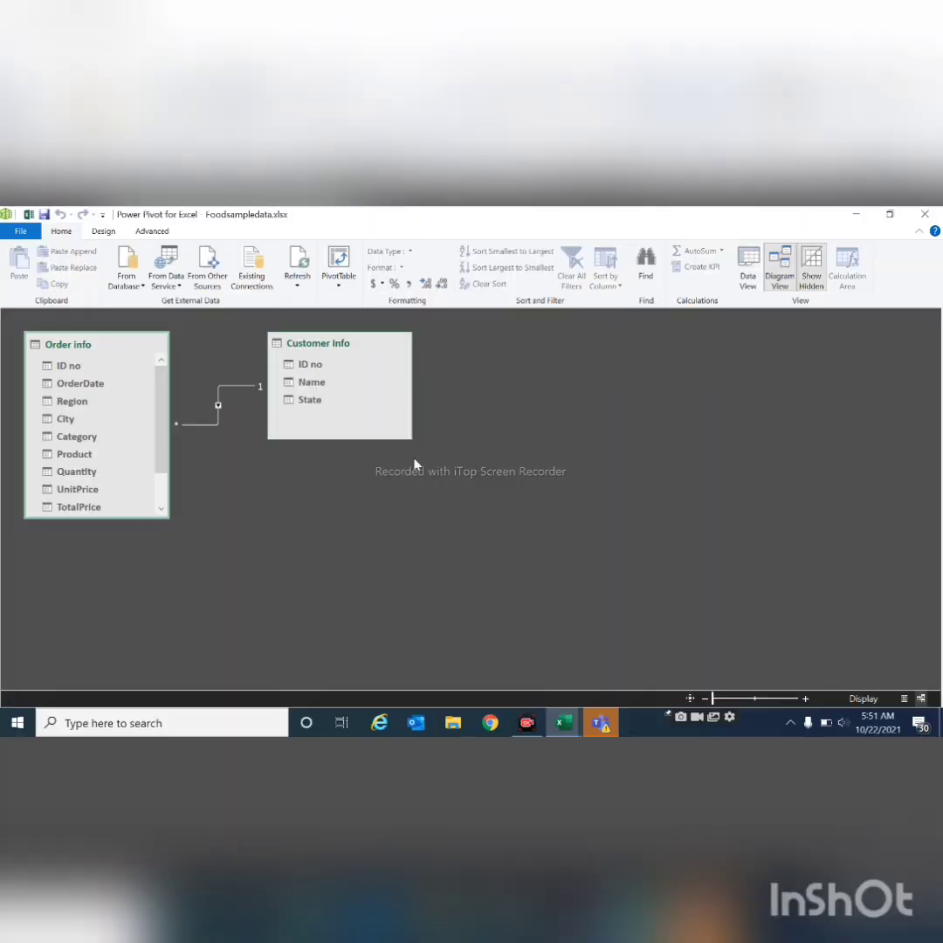
pyautogui.press('alt')
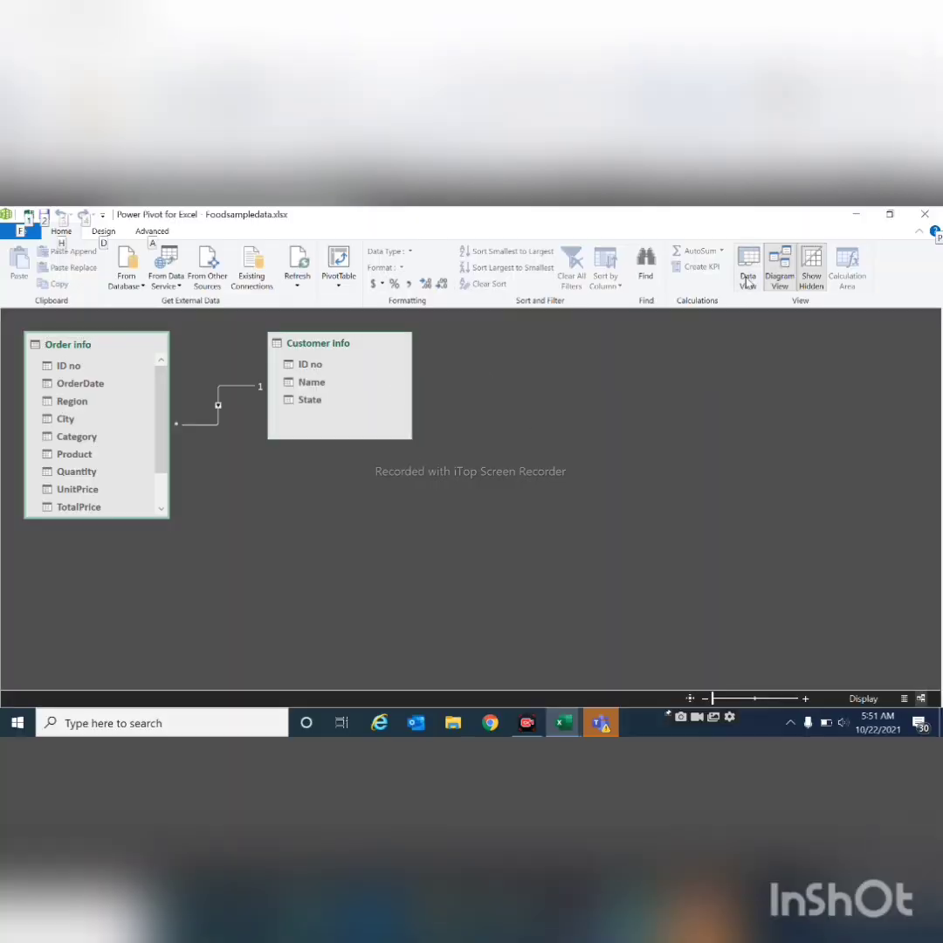
pyautogui.click(747, 280)
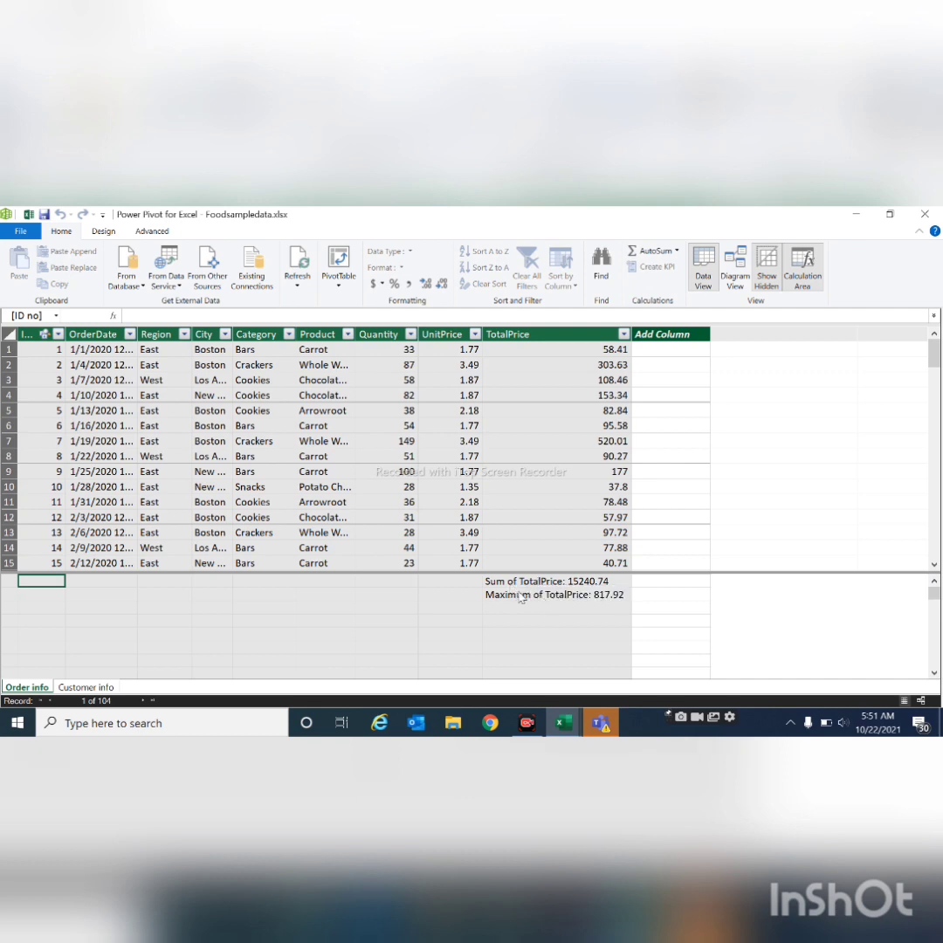
# Step: Try to create a KPI on the Maximum of TotalPrice measure with an absolute target value of 817.92
pyautogui.click(518, 597)
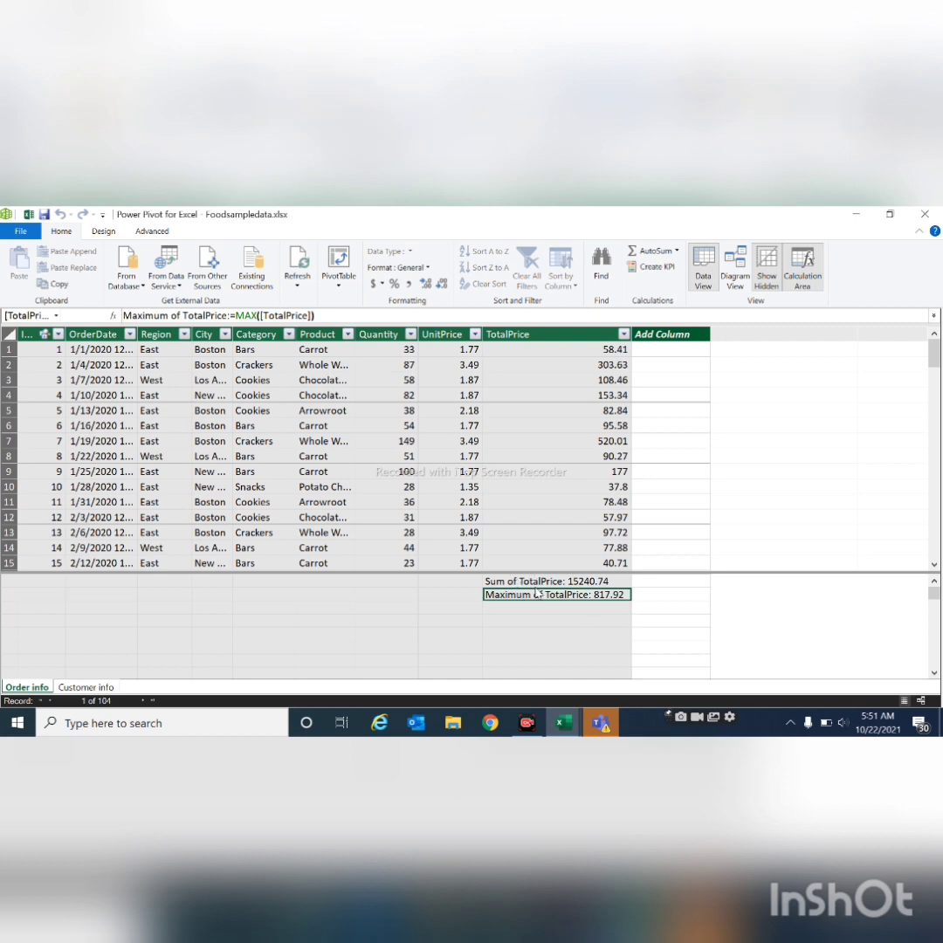
pyautogui.click(647, 268)
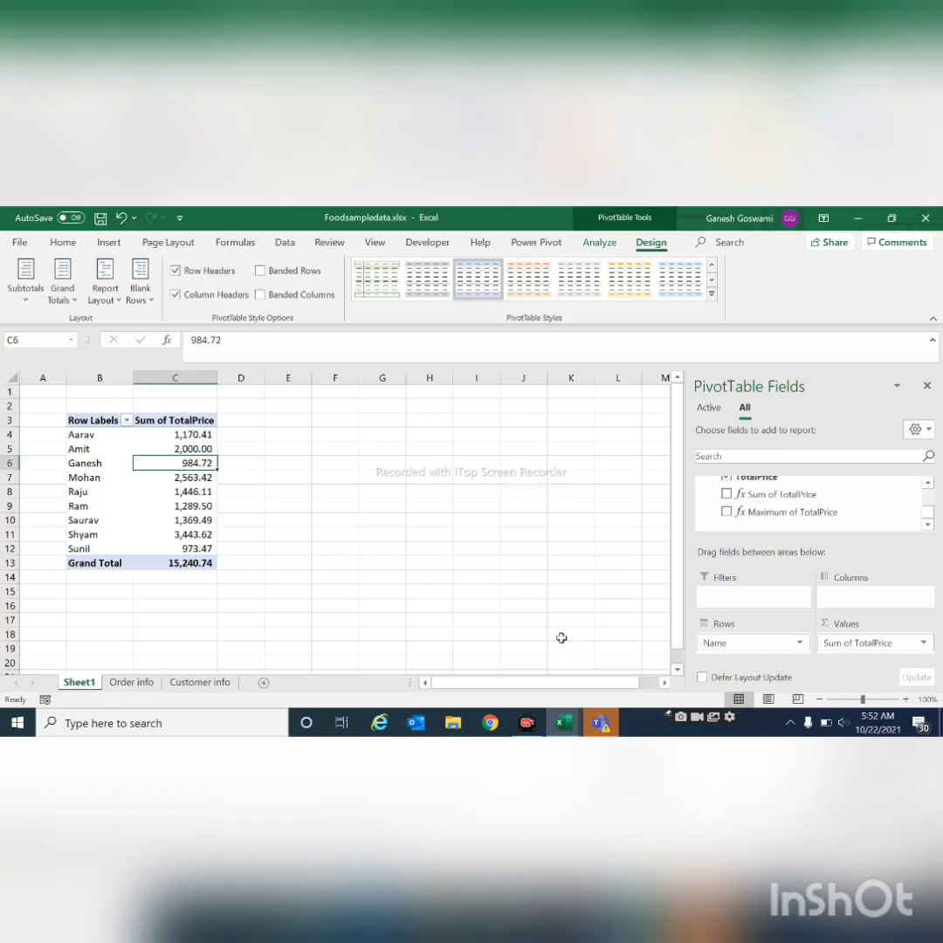
pyautogui.hotkey('alt', 'Tab')
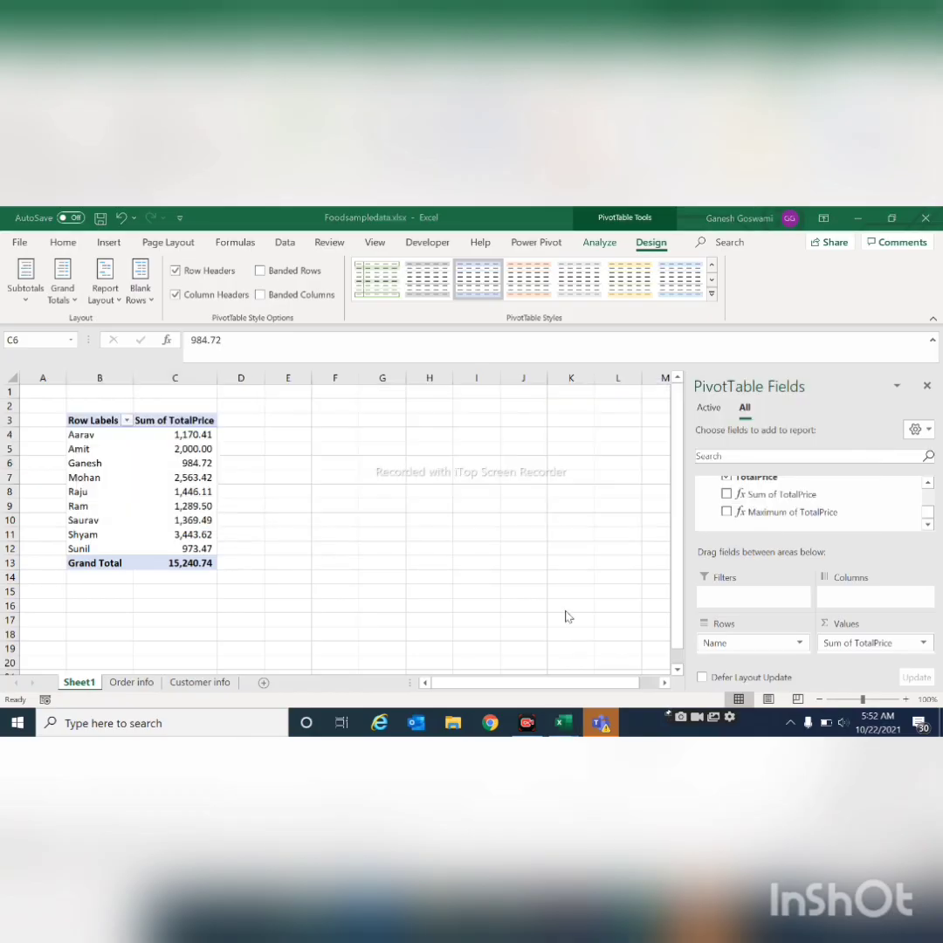
pyautogui.hotkey('alt', 'Tab')
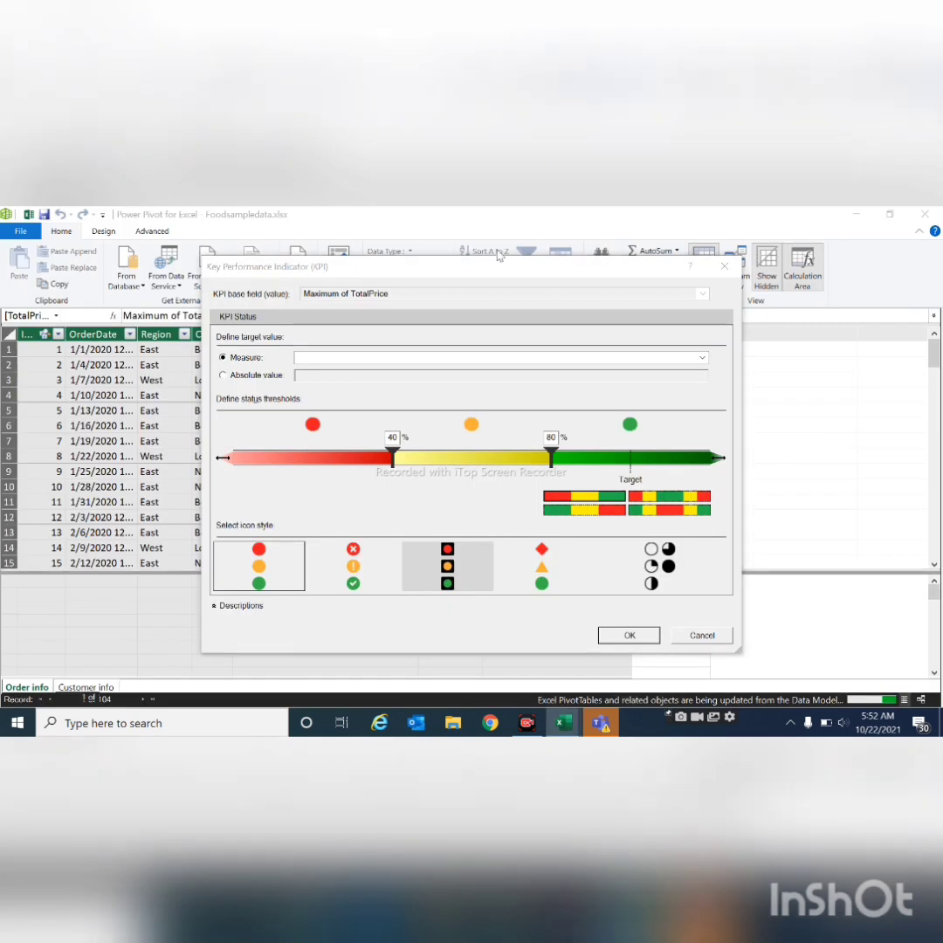
pyautogui.moveTo(470, 277); pyautogui.dragTo(547, 309)
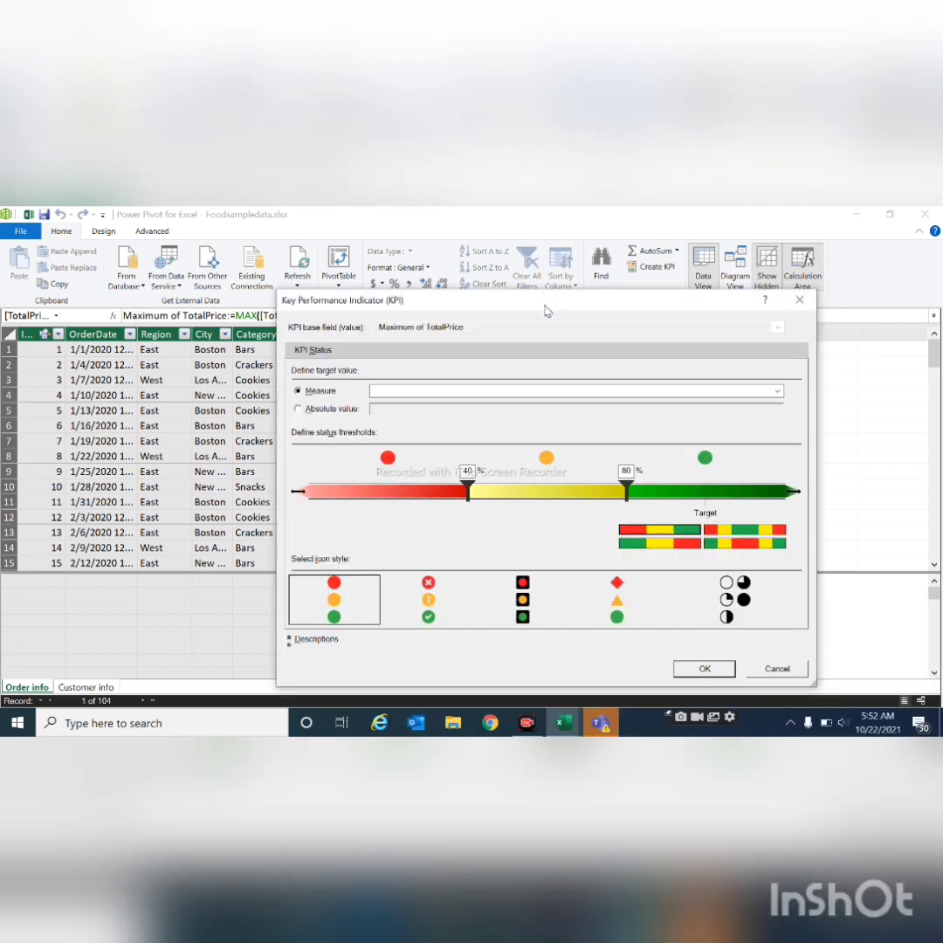
pyautogui.click(299, 409)
pyautogui.press('BackSpace')
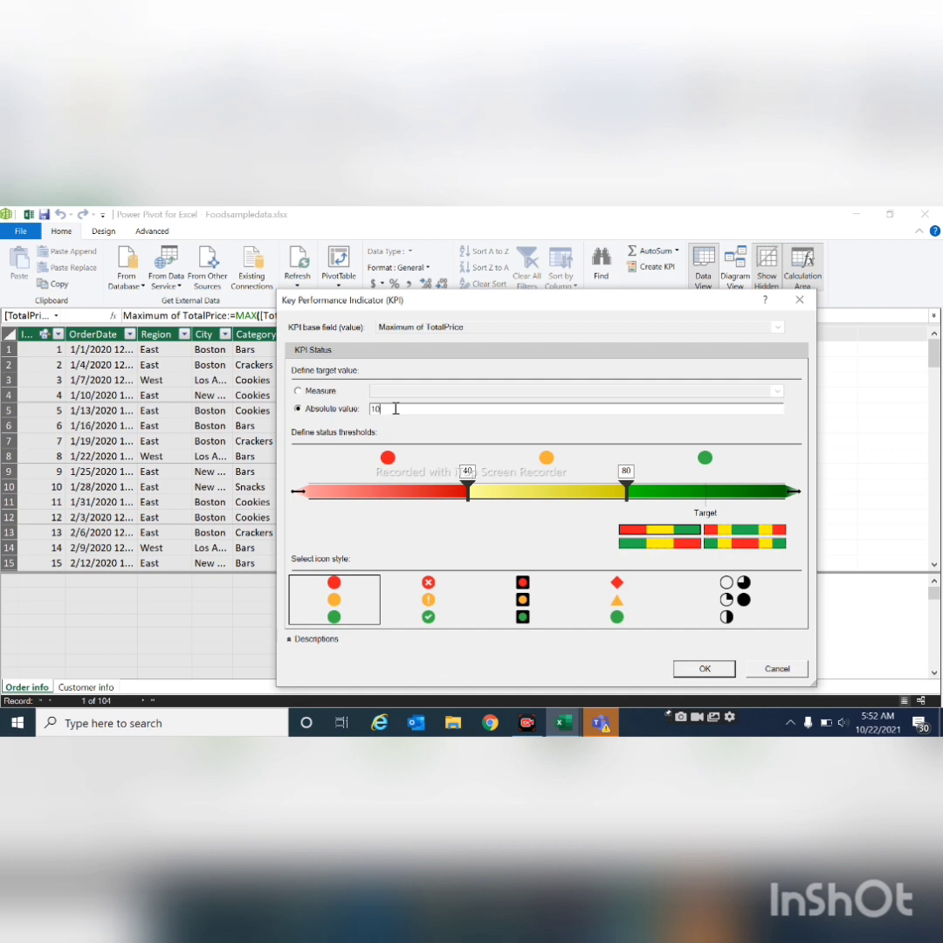
pyautogui.press('BackSpace')
pyautogui.press('BackSpace')
pyautogui.write('817.92')
# Step: Set the Maximum of TotalPrice KPI's status thresholds to 400 and 700 and try to create it with the plain red, amber and green circle icons
pyautogui.click(678, 469)
pyautogui.moveTo(629, 496); pyautogui.dragTo(649, 492)
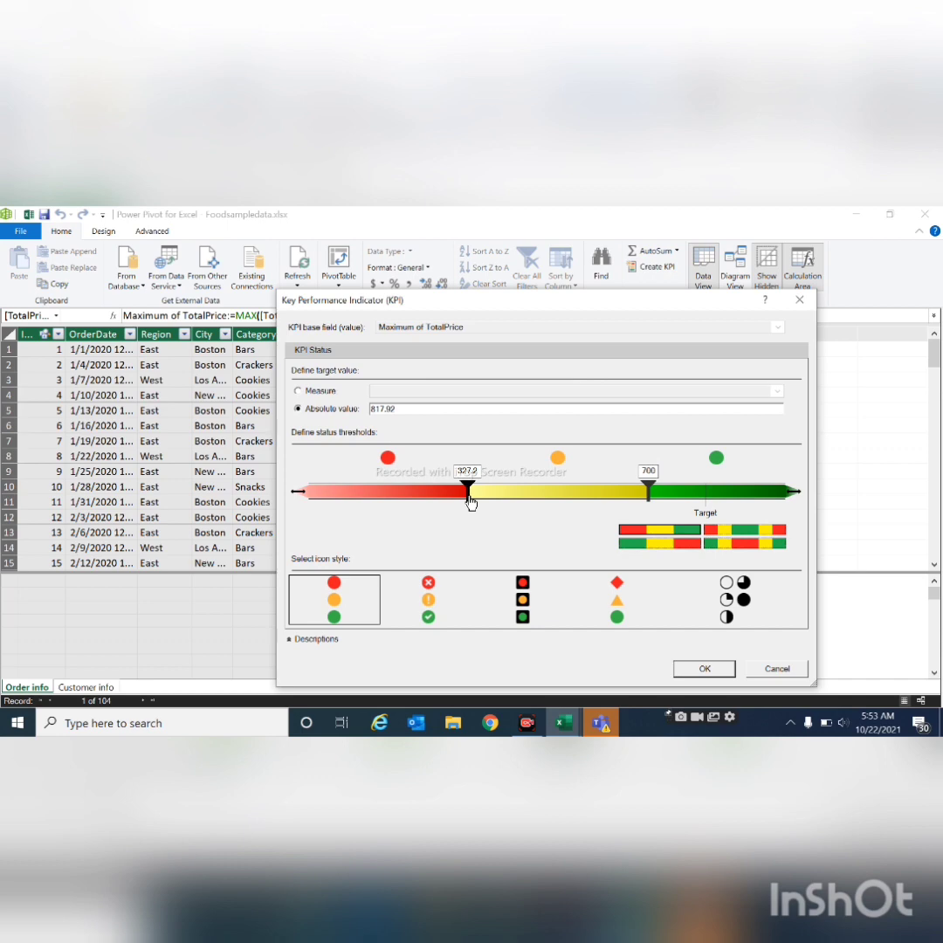
pyautogui.moveTo(470, 500); pyautogui.dragTo(506, 503)
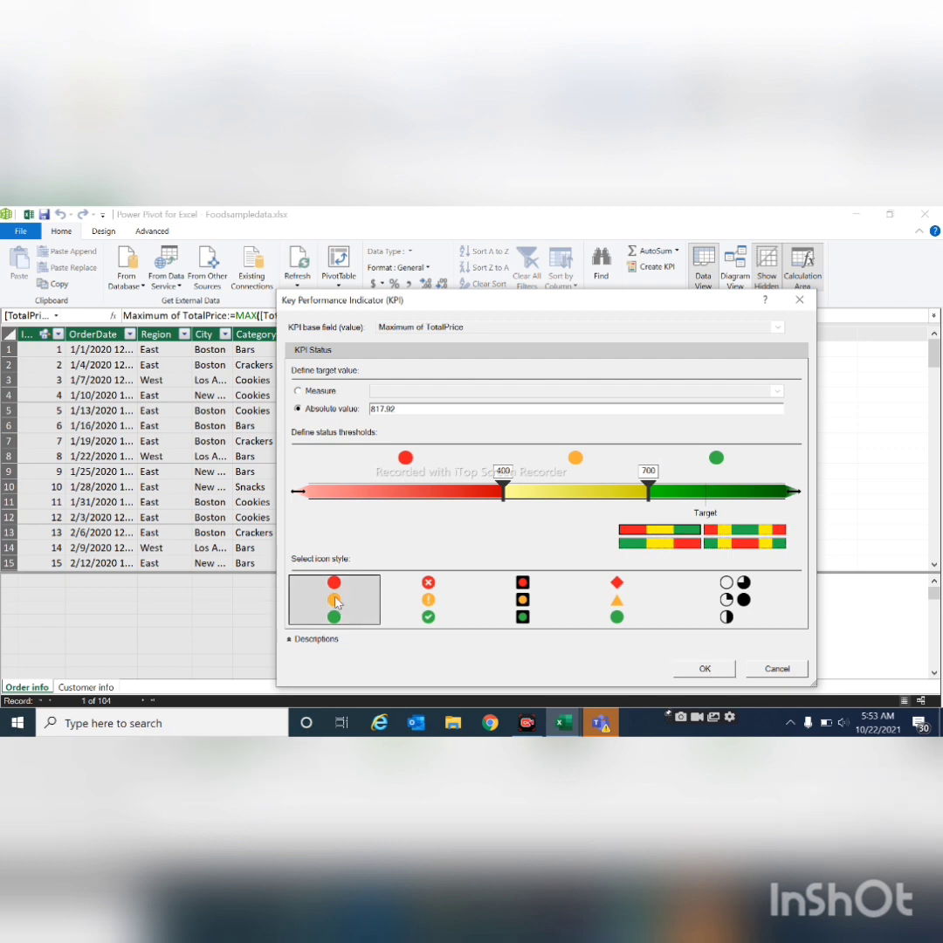
pyautogui.click(441, 601)
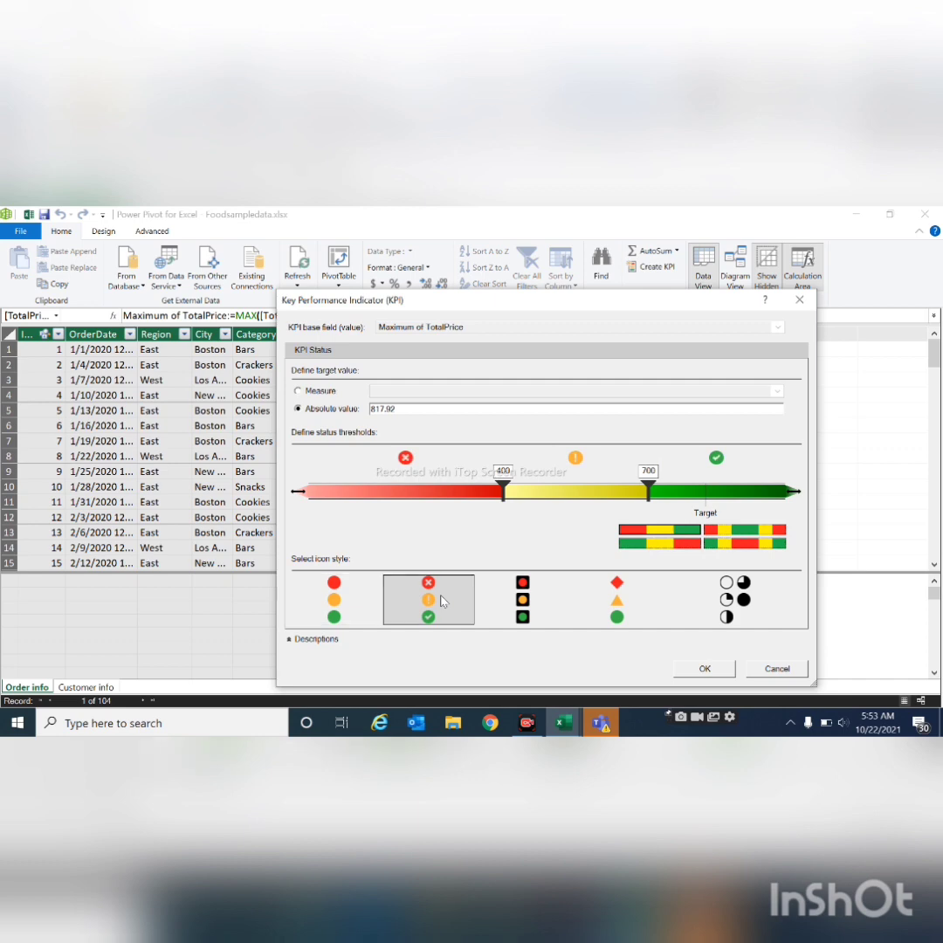
pyautogui.click(616, 604)
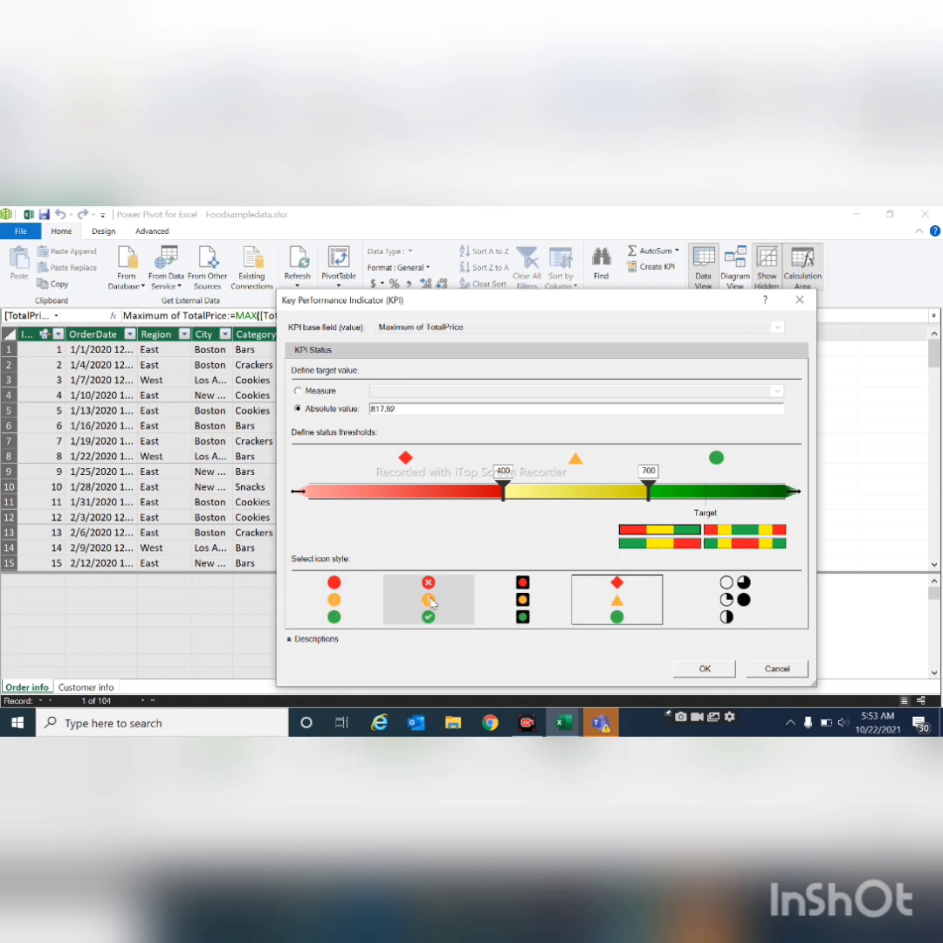
pyautogui.click(334, 601)
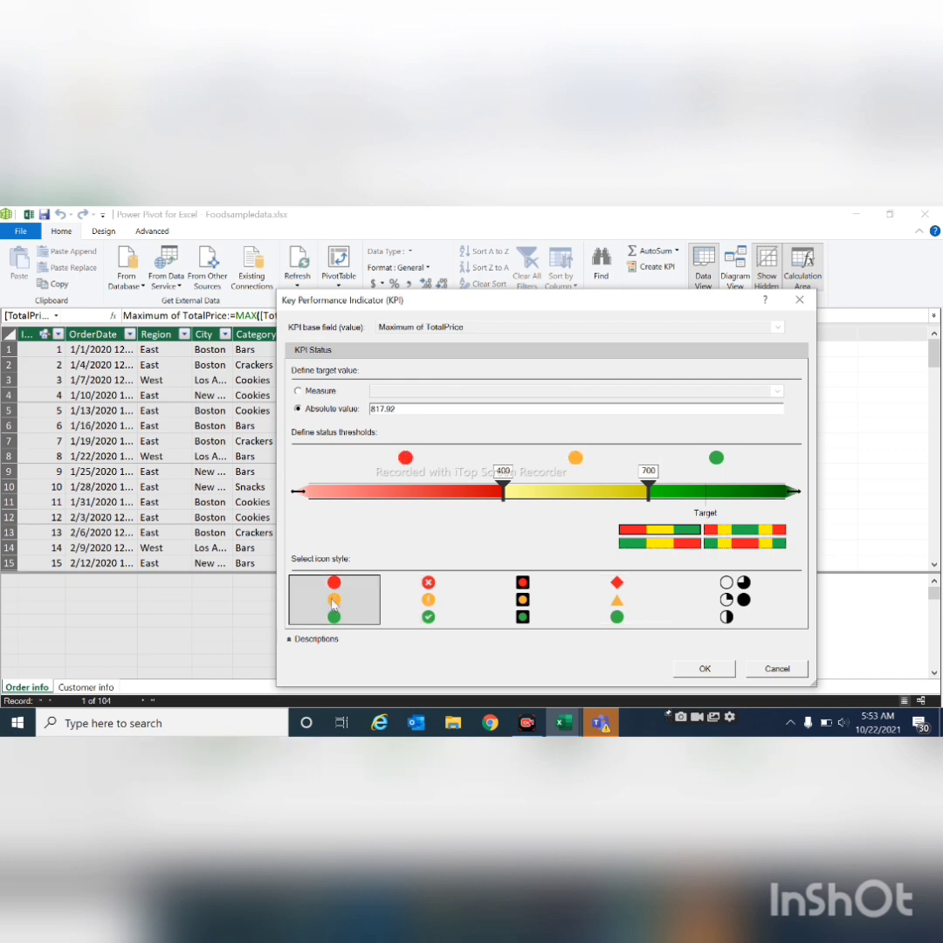
pyautogui.click(704, 668)
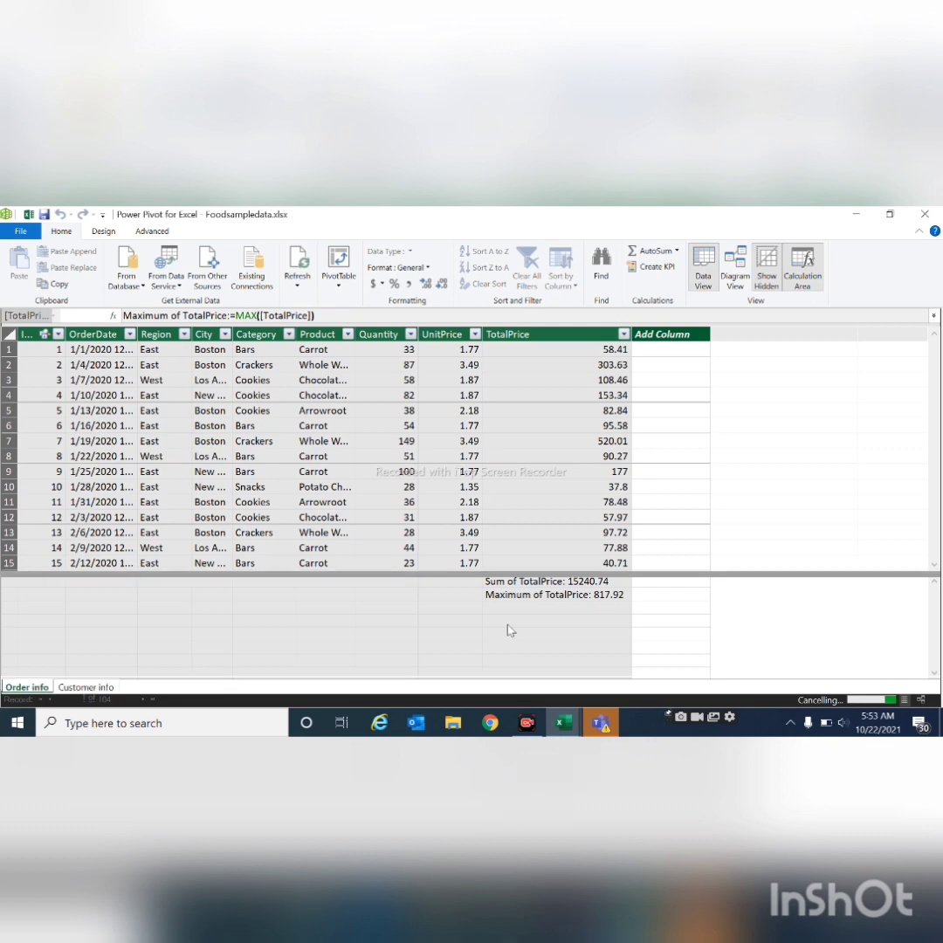
# Step: Switch to the Excel workbook and look through the PivotTable's Customer info and Order info fields for a Maximum of TotalPrice KPI
pyautogui.click(522, 596)
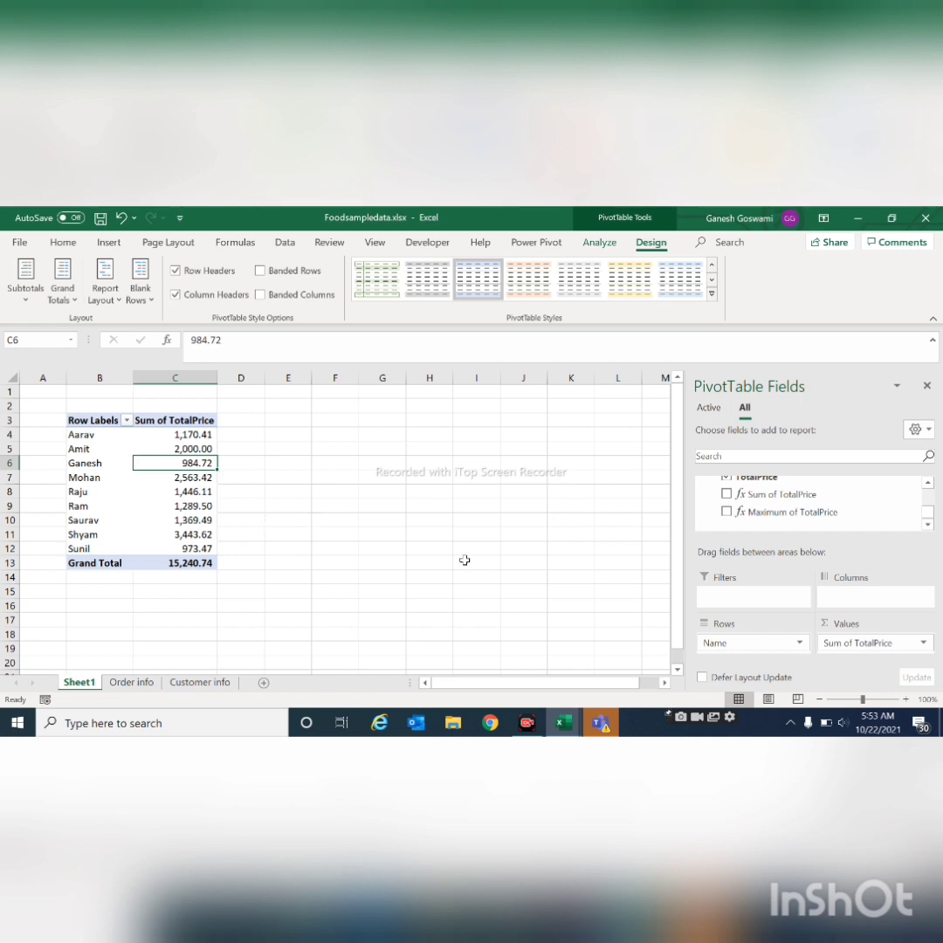
pyautogui.click(194, 494)
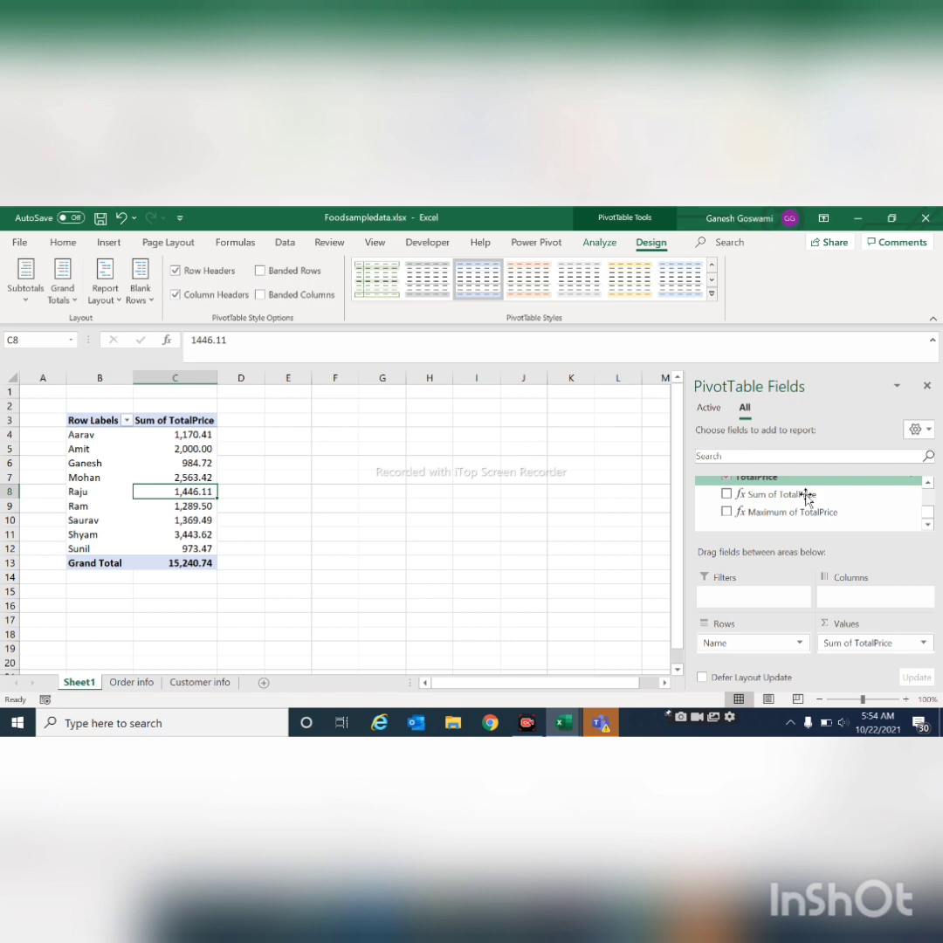
pyautogui.click(929, 483)
pyautogui.click(928, 483)
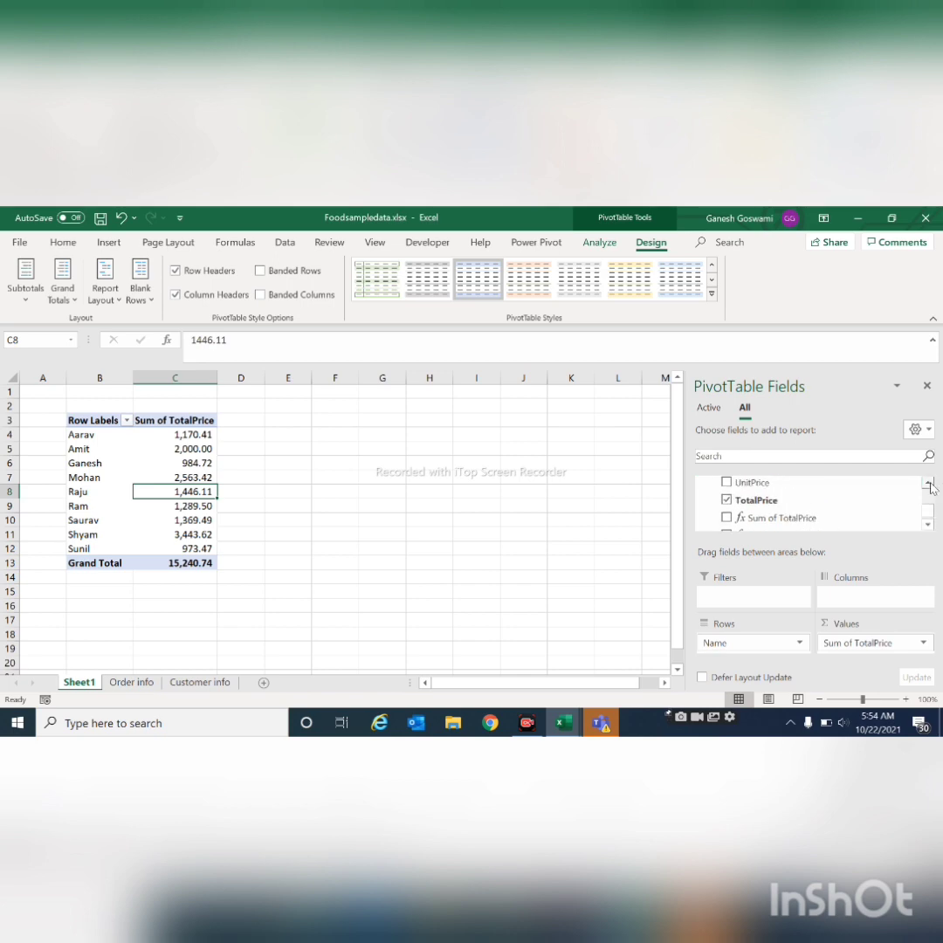
pyautogui.click(929, 483)
pyautogui.click(928, 482)
pyautogui.click(929, 482)
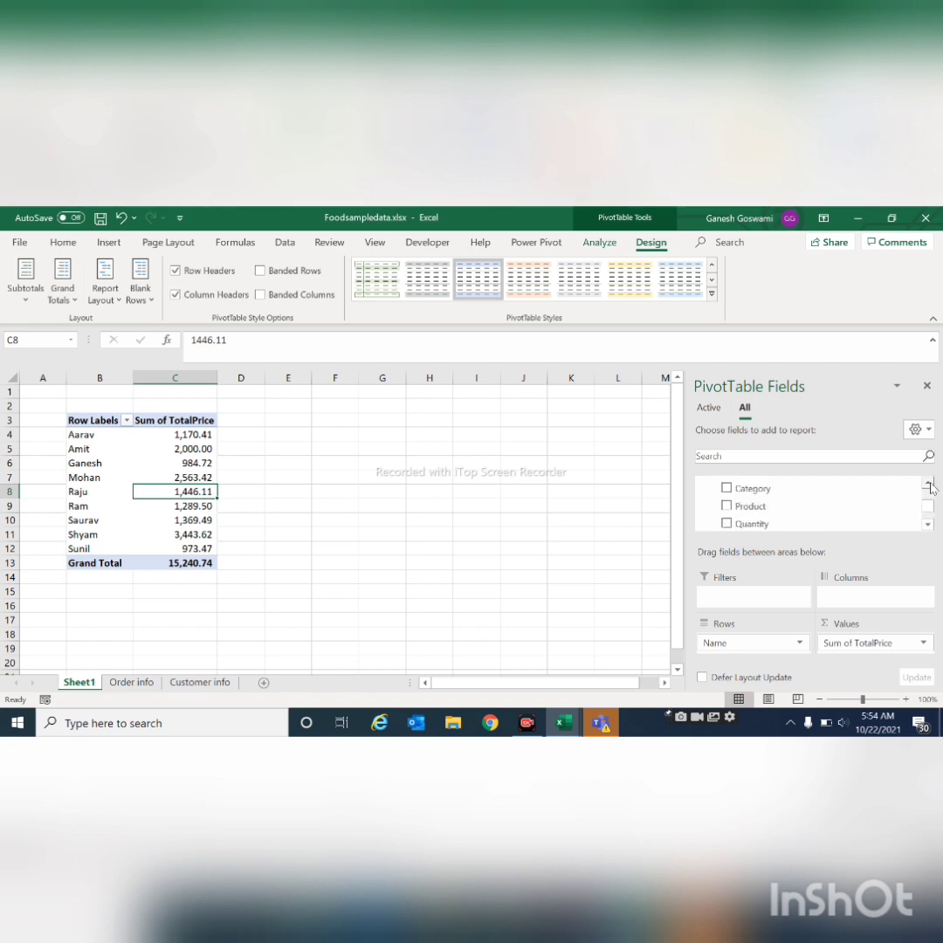
pyautogui.click(929, 483)
pyautogui.click(928, 482)
pyautogui.click(929, 483)
pyautogui.click(929, 483)
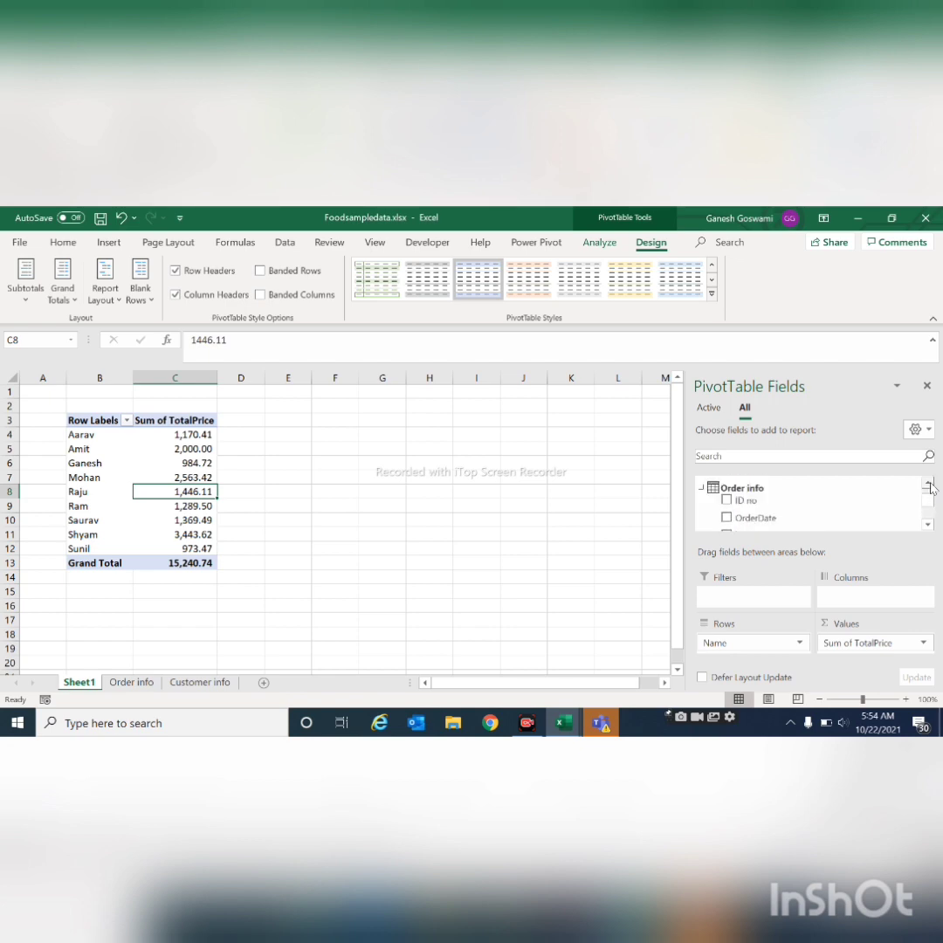
pyautogui.click(928, 482)
pyautogui.click(929, 483)
pyautogui.click(929, 483)
pyautogui.click(929, 483)
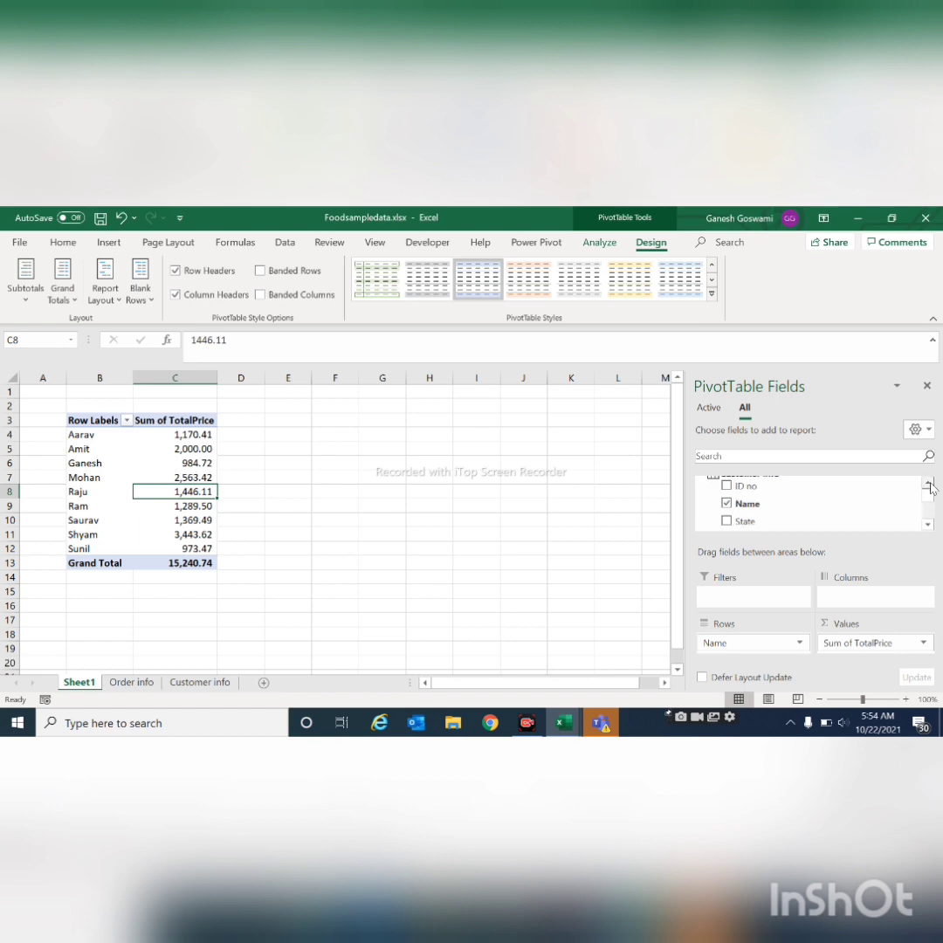
pyautogui.click(929, 482)
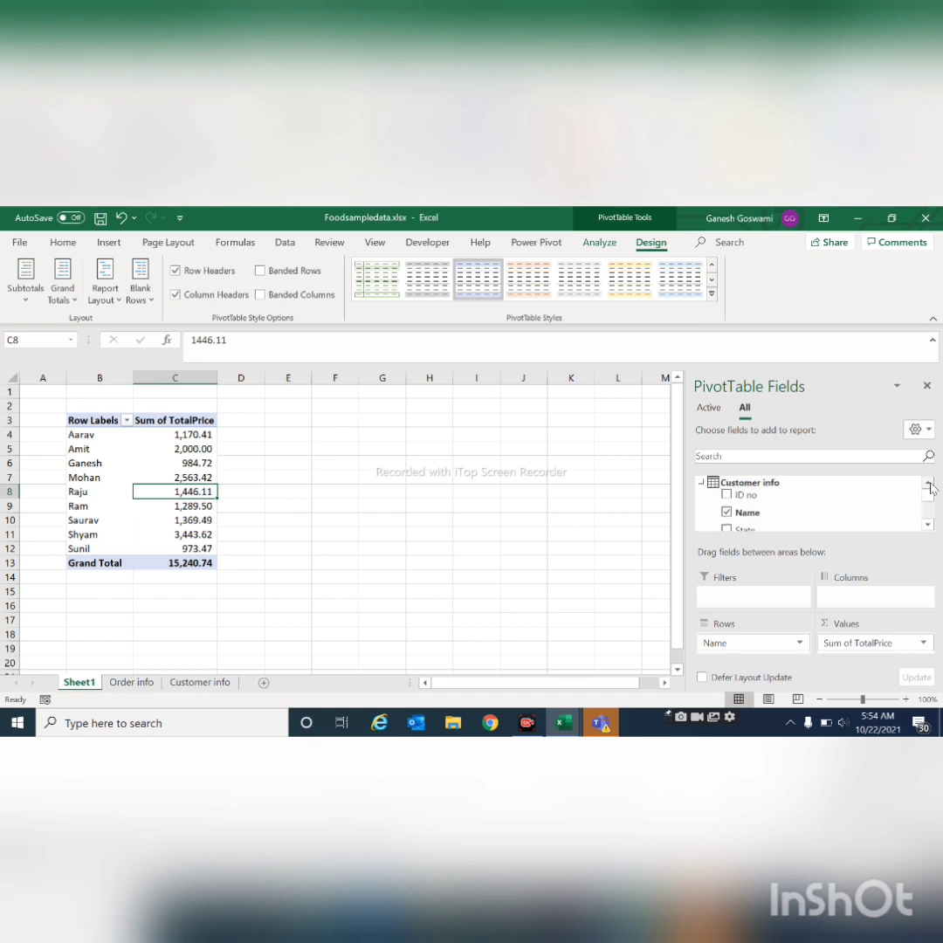
pyautogui.click(928, 527)
pyautogui.click(929, 526)
pyautogui.click(929, 527)
pyautogui.click(929, 527)
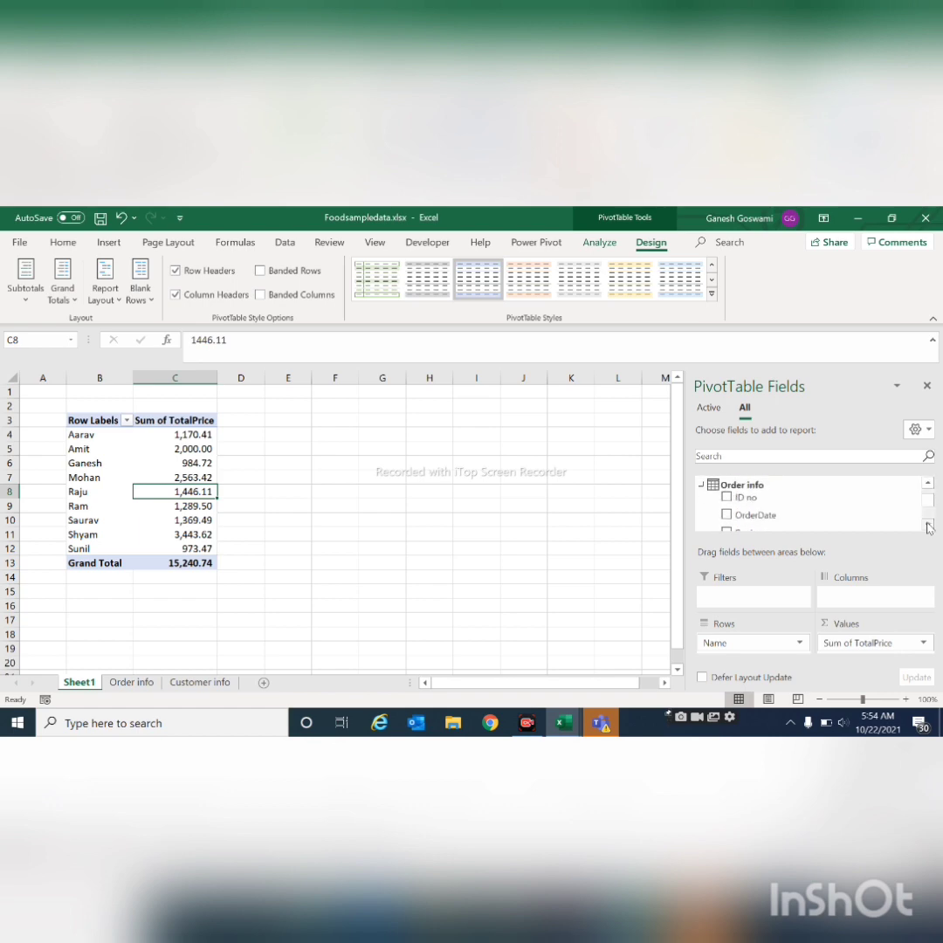
pyautogui.click(928, 526)
pyautogui.click(929, 527)
pyautogui.click(928, 527)
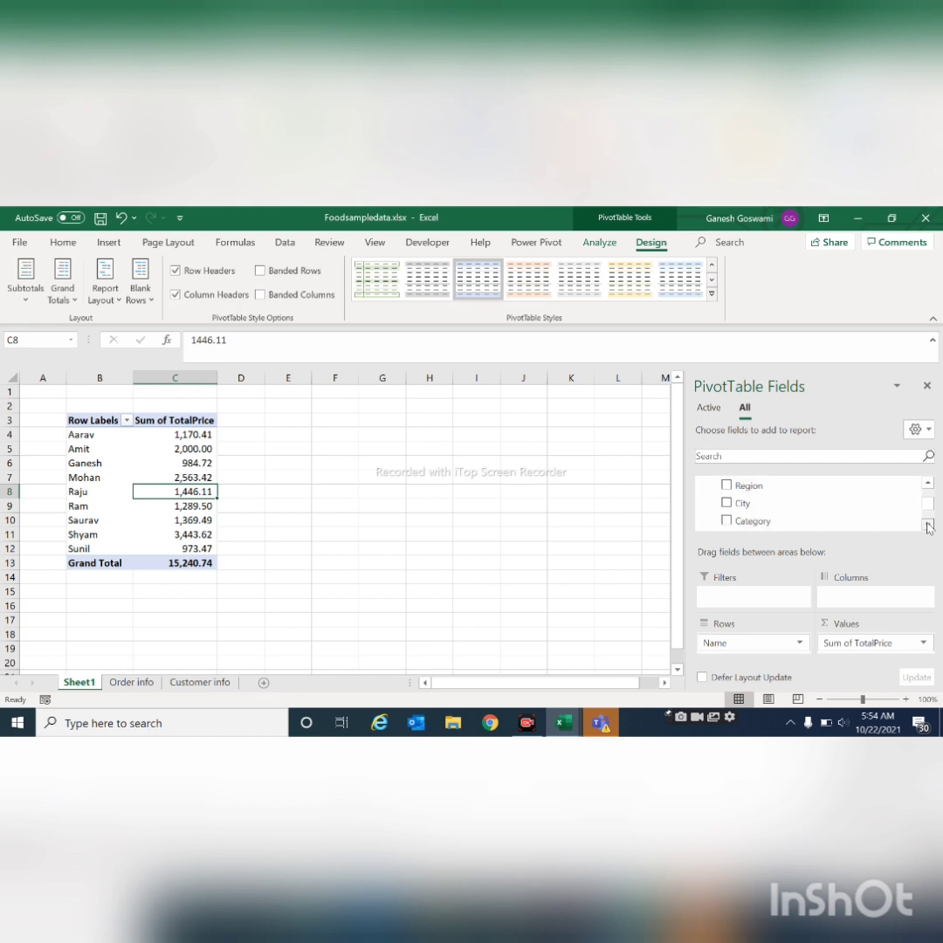
pyautogui.click(928, 526)
pyautogui.click(929, 527)
pyautogui.click(929, 526)
pyautogui.click(929, 526)
pyautogui.click(929, 526)
pyautogui.click(929, 527)
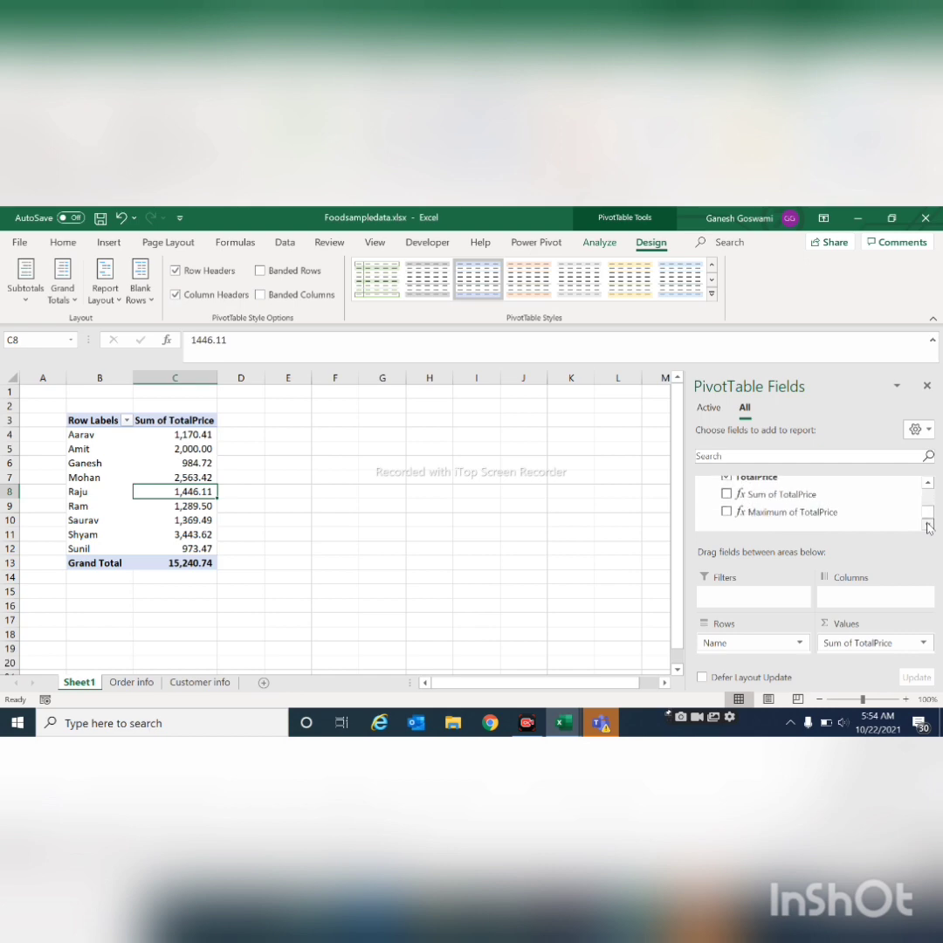
pyautogui.click(250, 516)
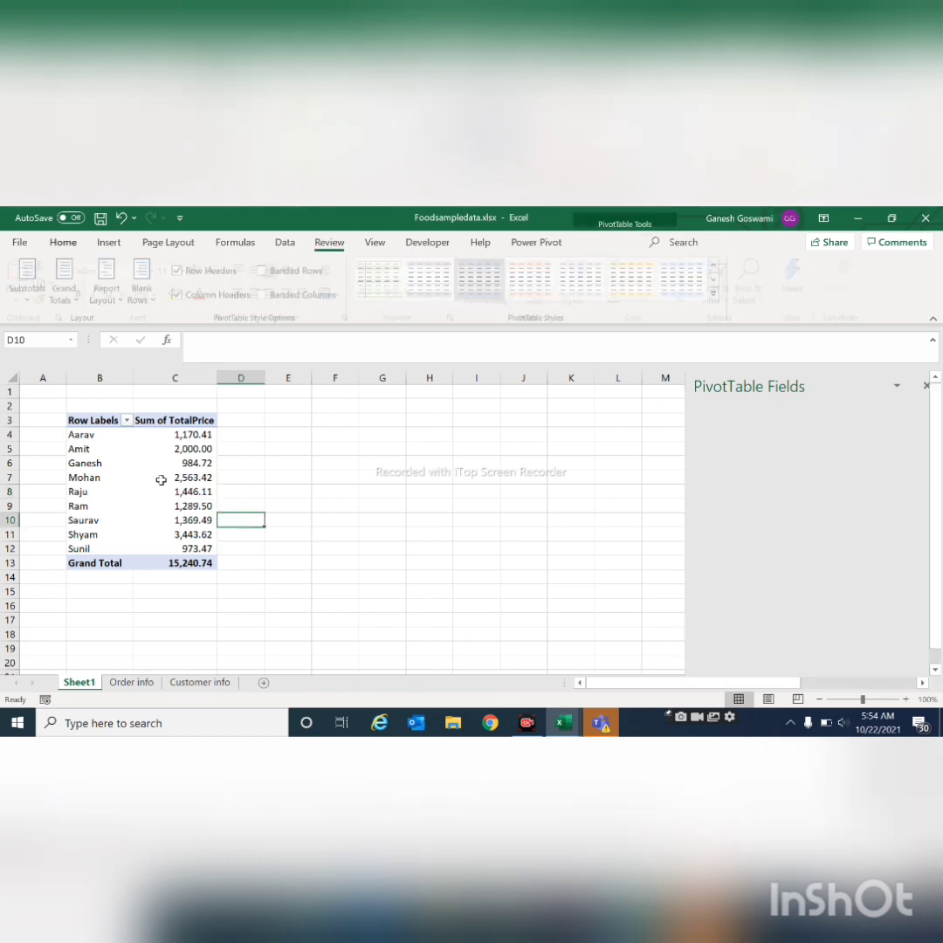
pyautogui.click(189, 491)
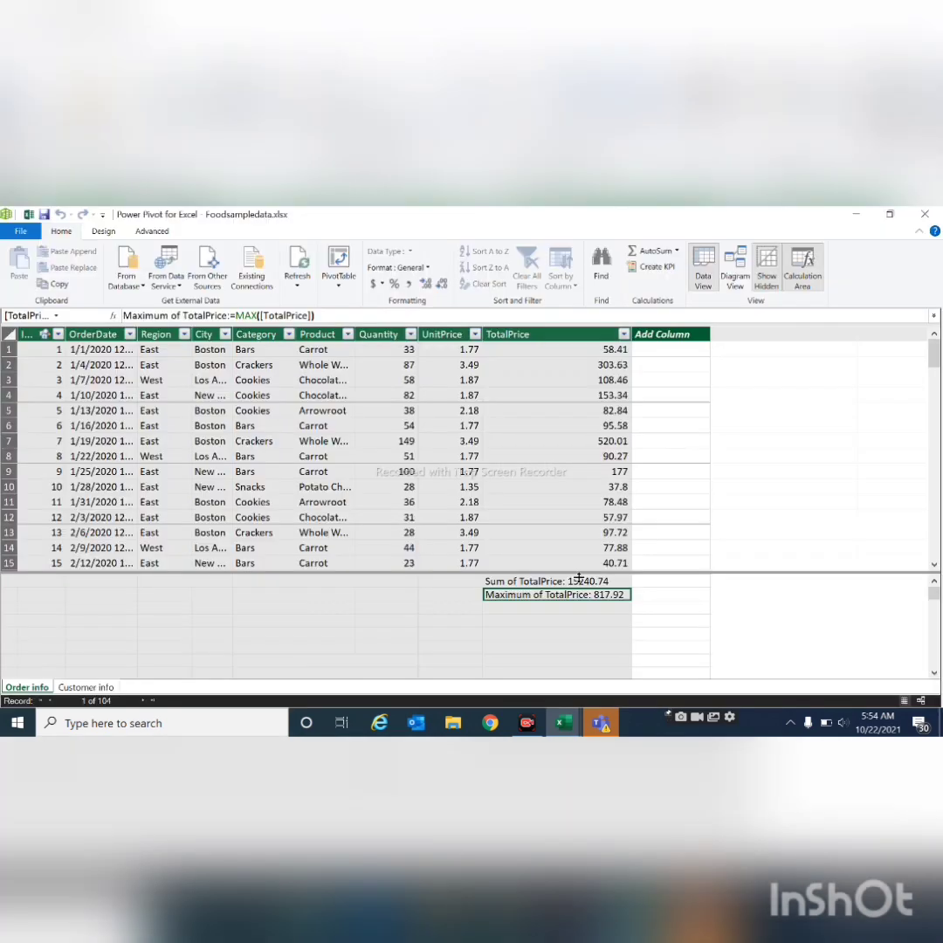
# Step: Examine the formulas of the Sum of TotalPrice and Maximum of TotalPrice measures in Power Pivot and compare them with the workbook's PivotTable
pyautogui.click(524, 586)
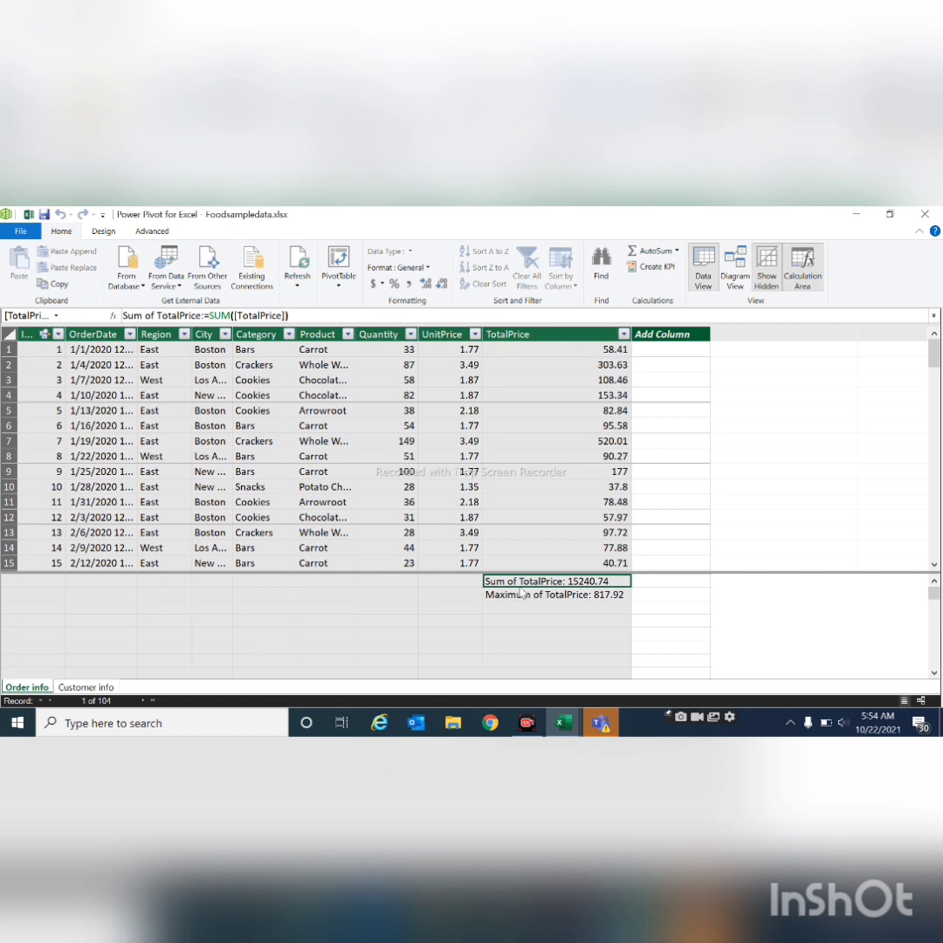
pyautogui.click(513, 596)
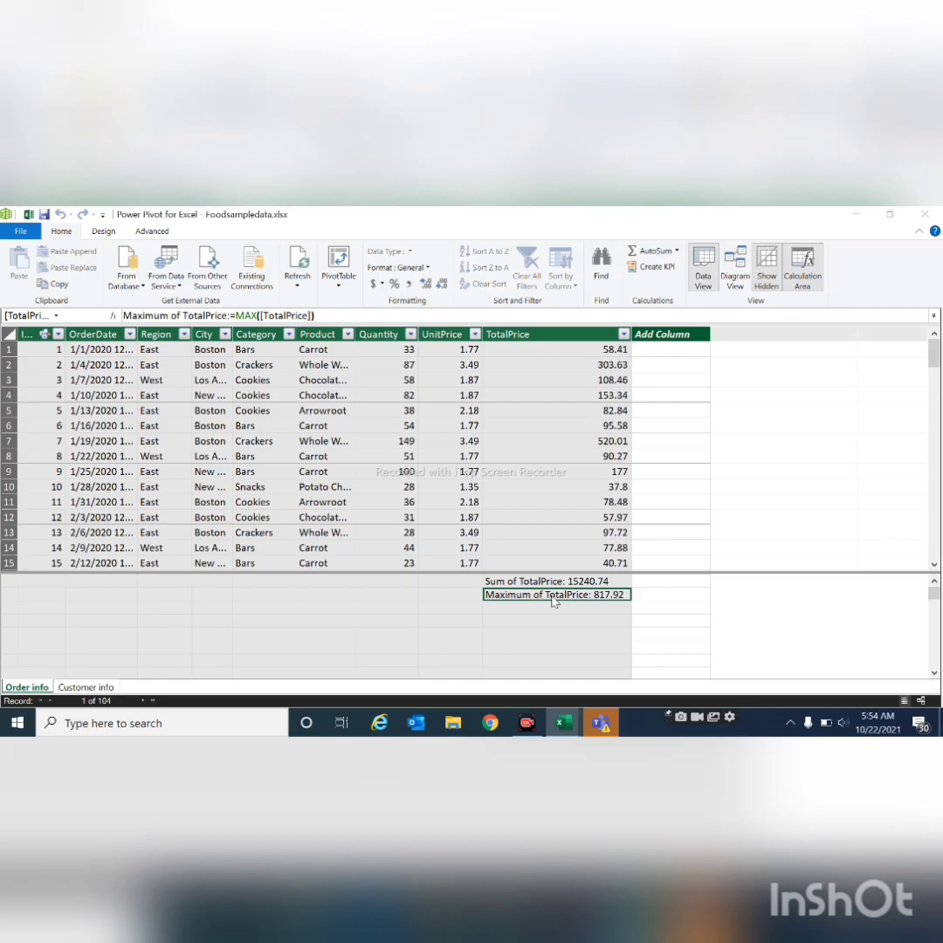
pyautogui.hotkey('alt', 'Tab')
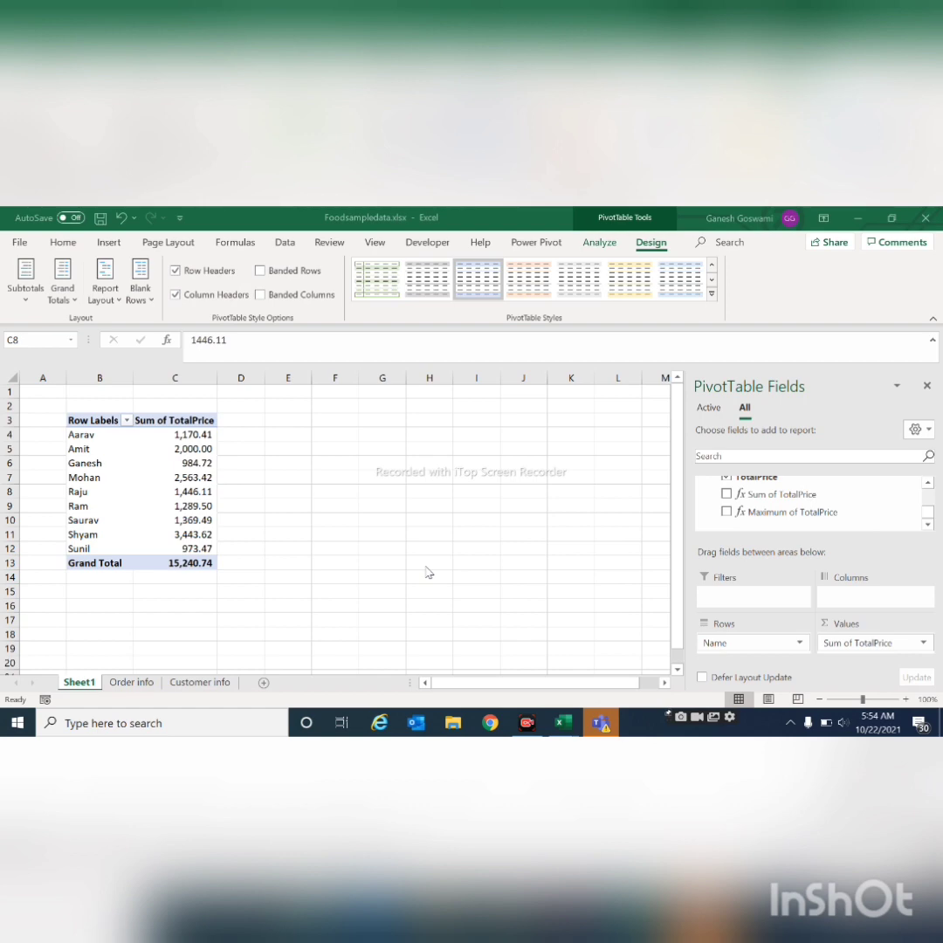
pyautogui.hotkey('alt', 'Tab')
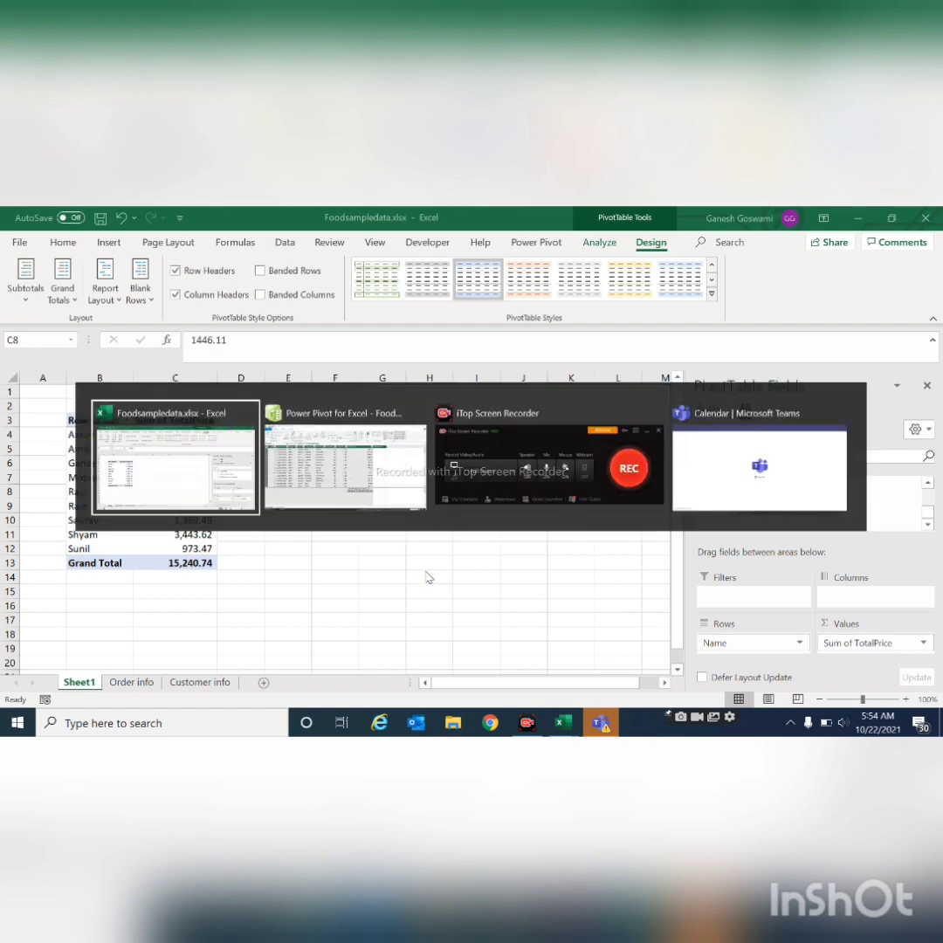
# Step: Start a KPI on the Sum of TotalPrice measure in Power Pivot with an absolute target value of 817.92
pyautogui.hotkey('alt', 'Tab')
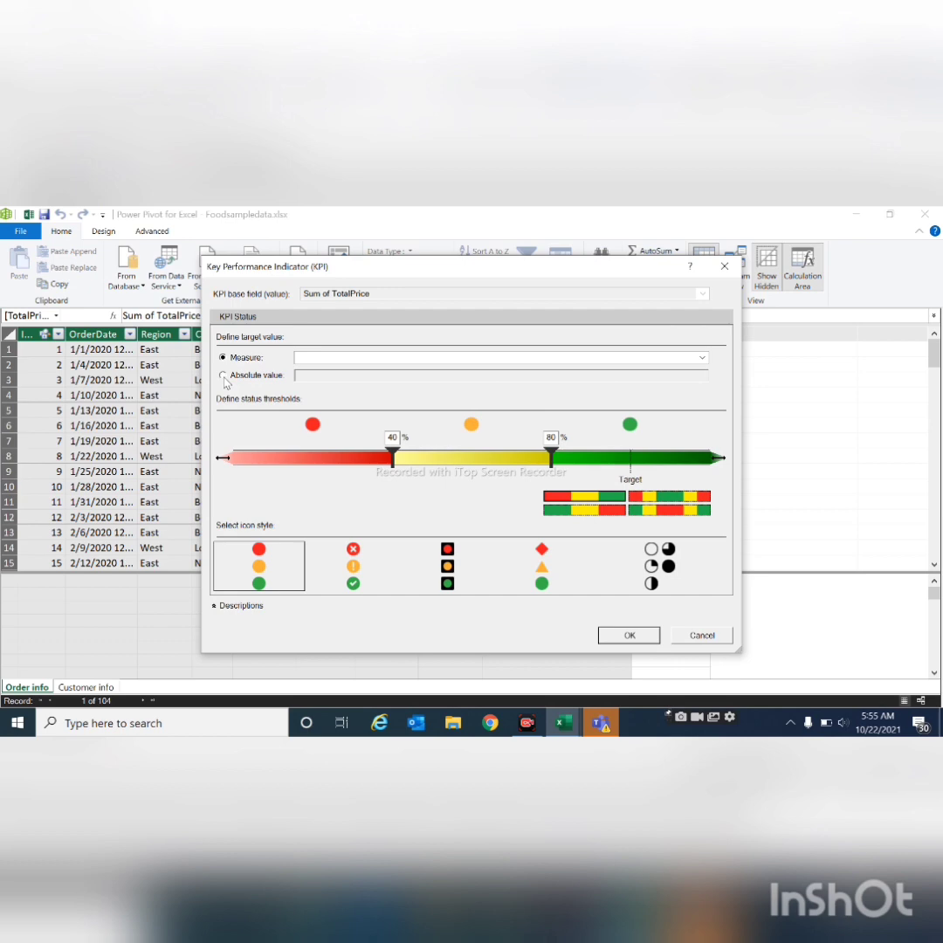
pyautogui.moveTo(417, 273); pyautogui.dragTo(492, 301)
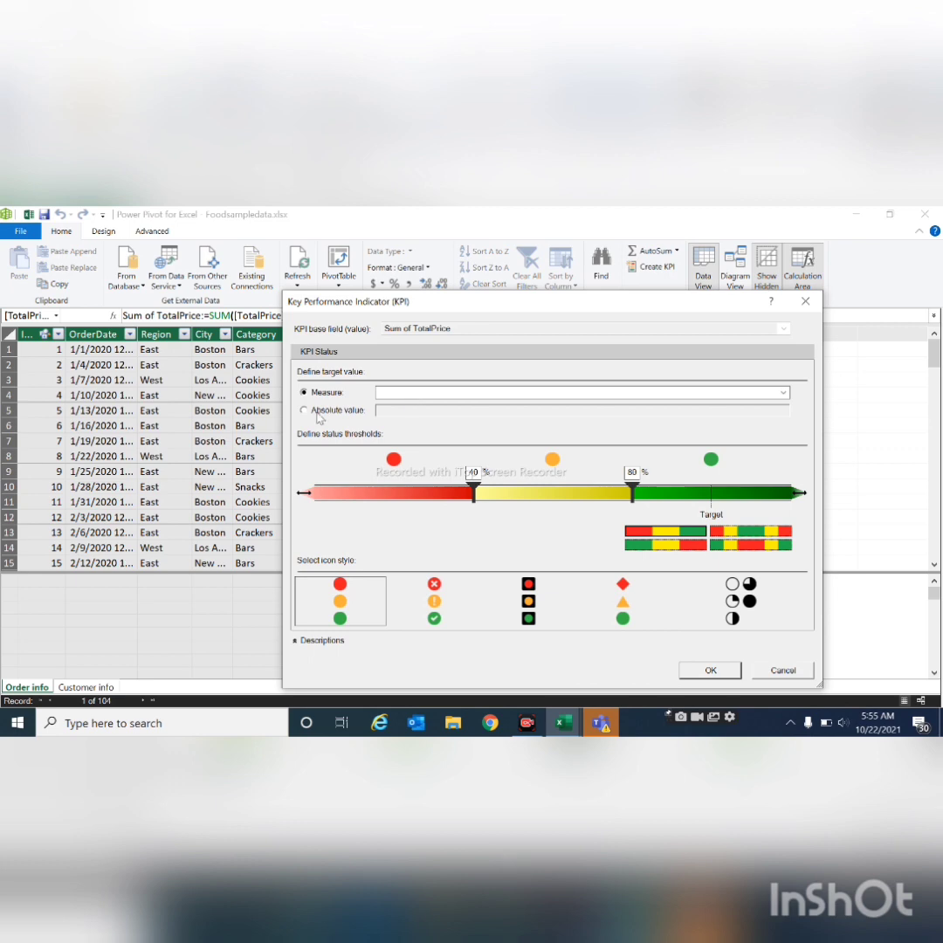
pyautogui.click(319, 415)
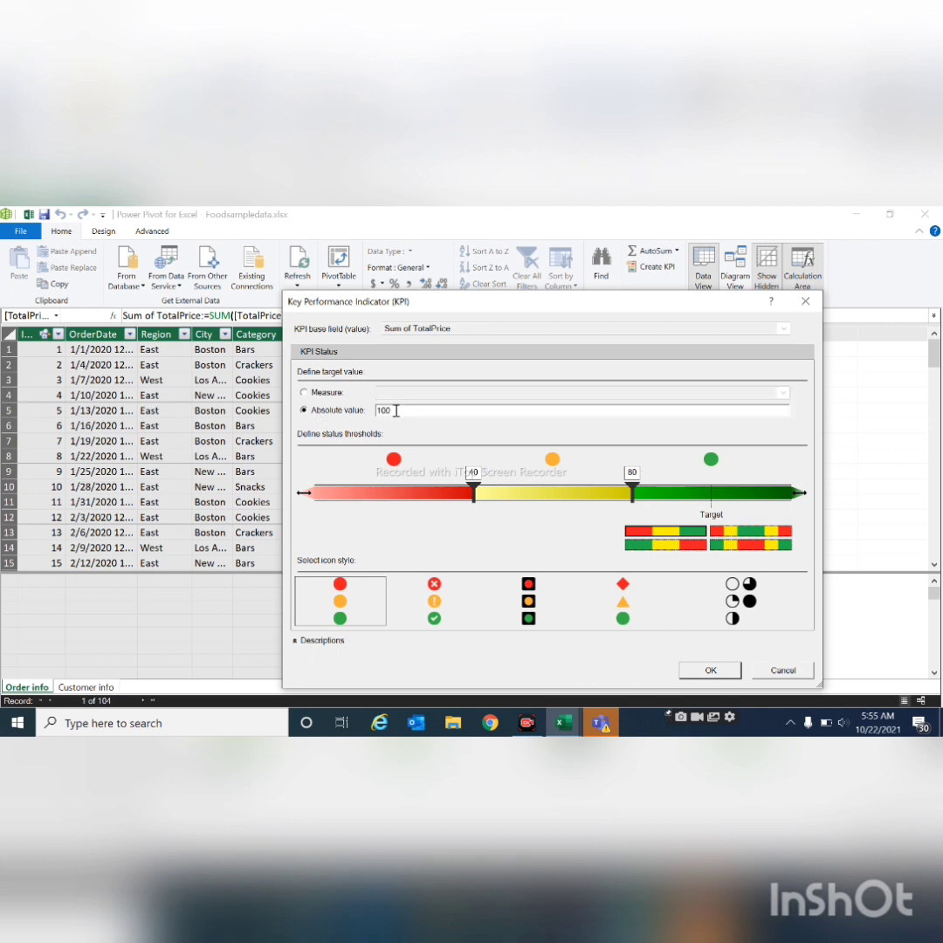
pyautogui.press('BackSpace')
pyautogui.press('BackSpace')
pyautogui.press('BackSpace')
pyautogui.write('817.92')
# Step: Set the Sum of TotalPrice KPI's status thresholds to 500 and 700 and create it with the plain circle icons
pyautogui.click(641, 472)
pyautogui.moveTo(632, 494); pyautogui.dragTo(658, 501)
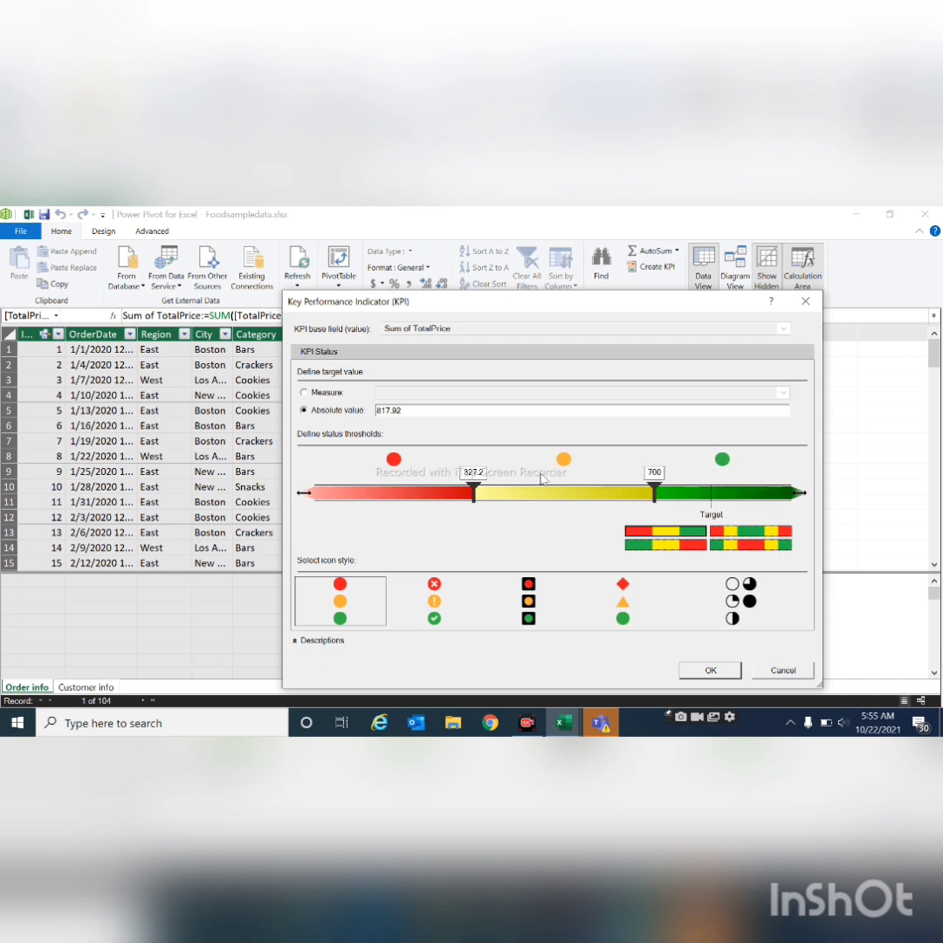
pyautogui.moveTo(474, 493); pyautogui.dragTo(560, 511)
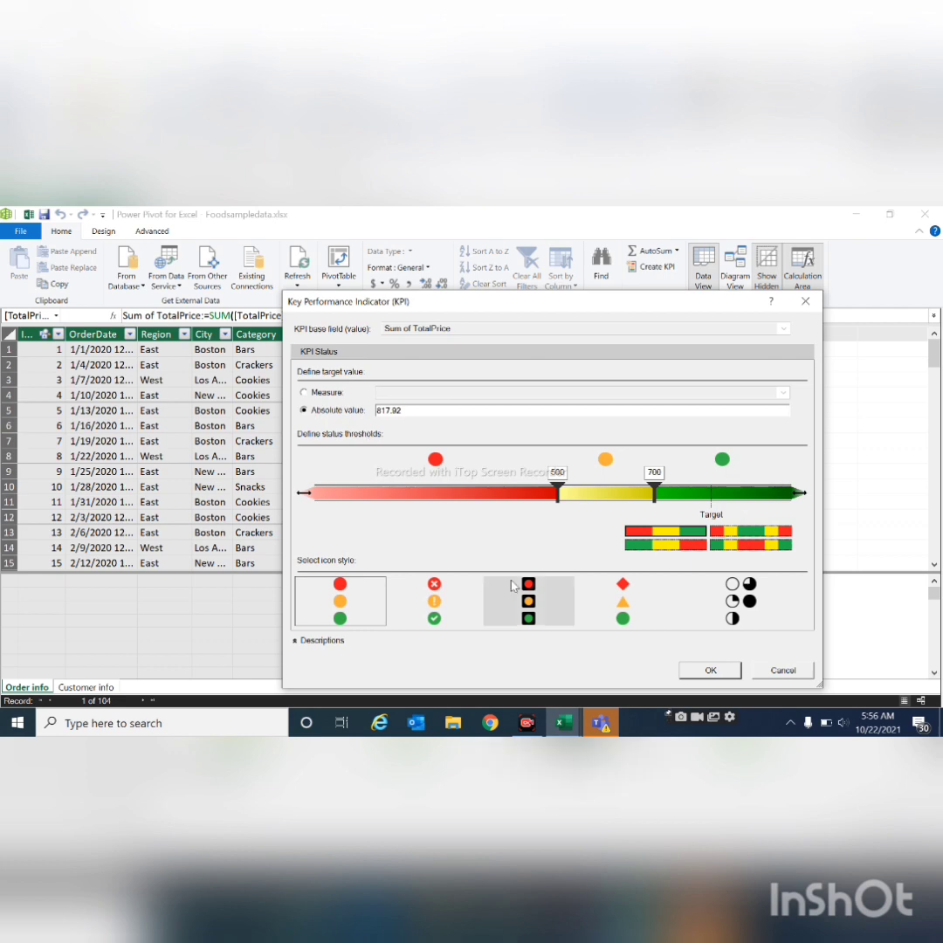
pyautogui.click(709, 670)
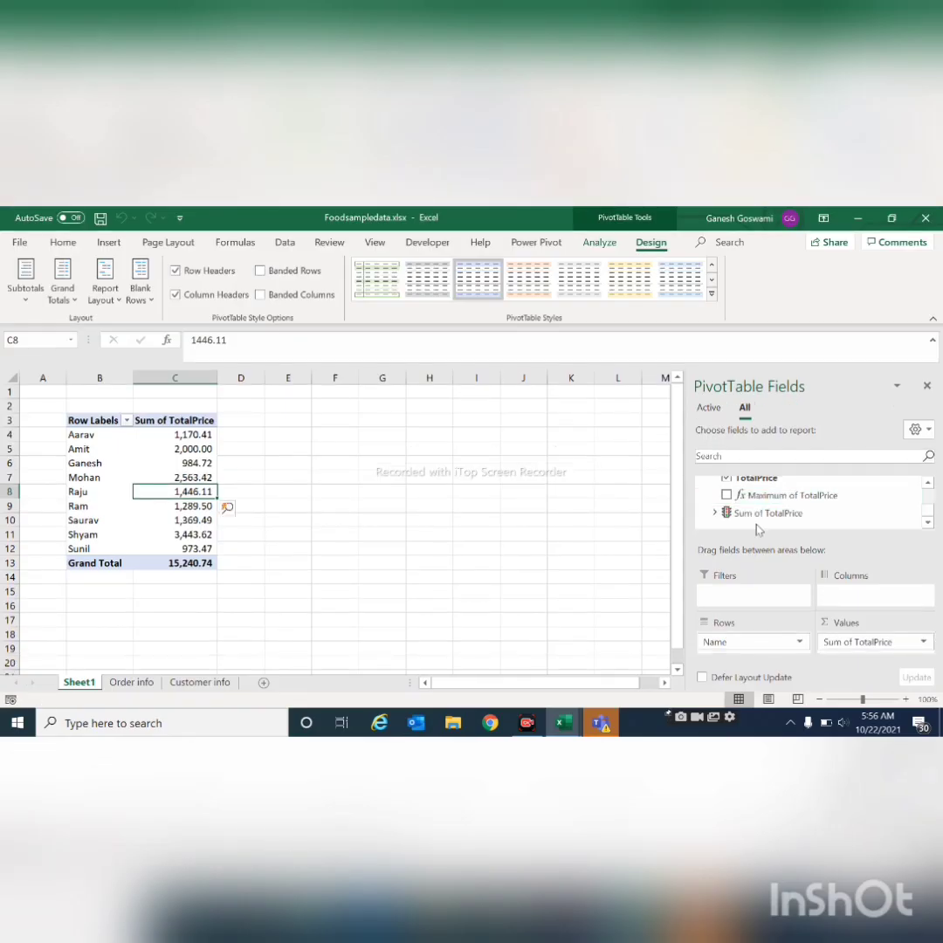
# Step: Look through the Order info fields in the PivotTable field list, from ID no to the Sum of TotalPrice KPI
pyautogui.click(928, 482)
pyautogui.click(928, 485)
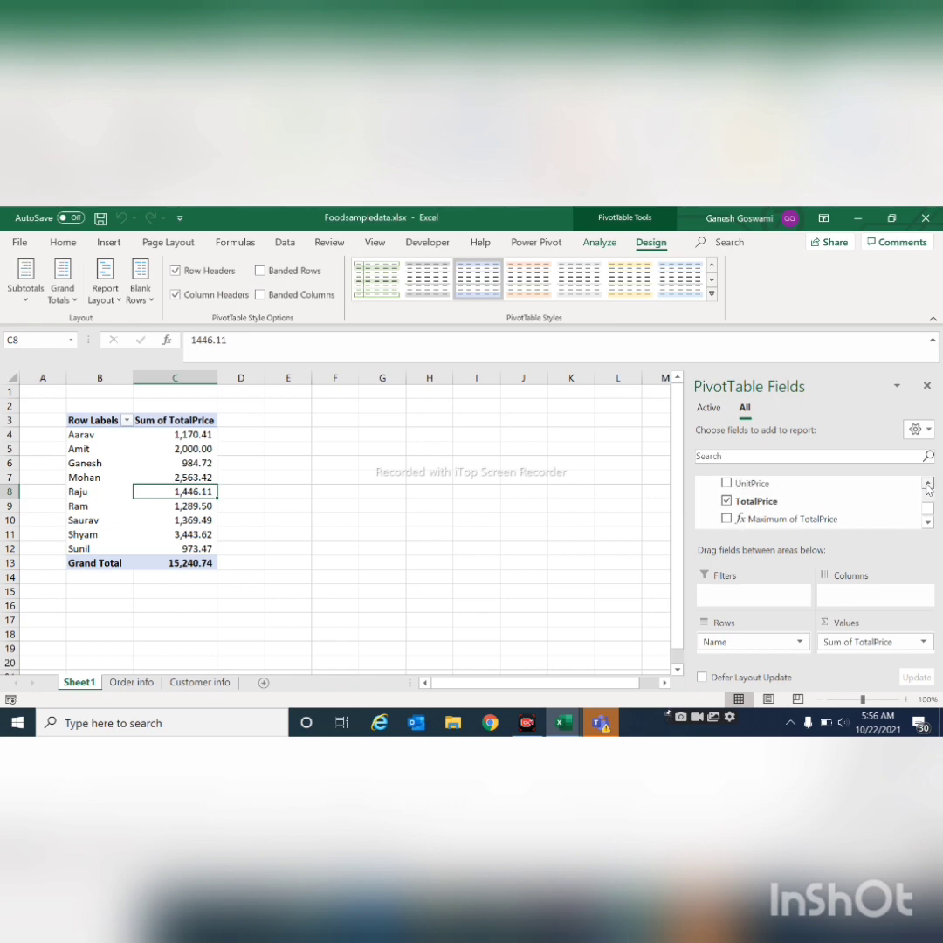
pyautogui.click(928, 486)
pyautogui.click(928, 486)
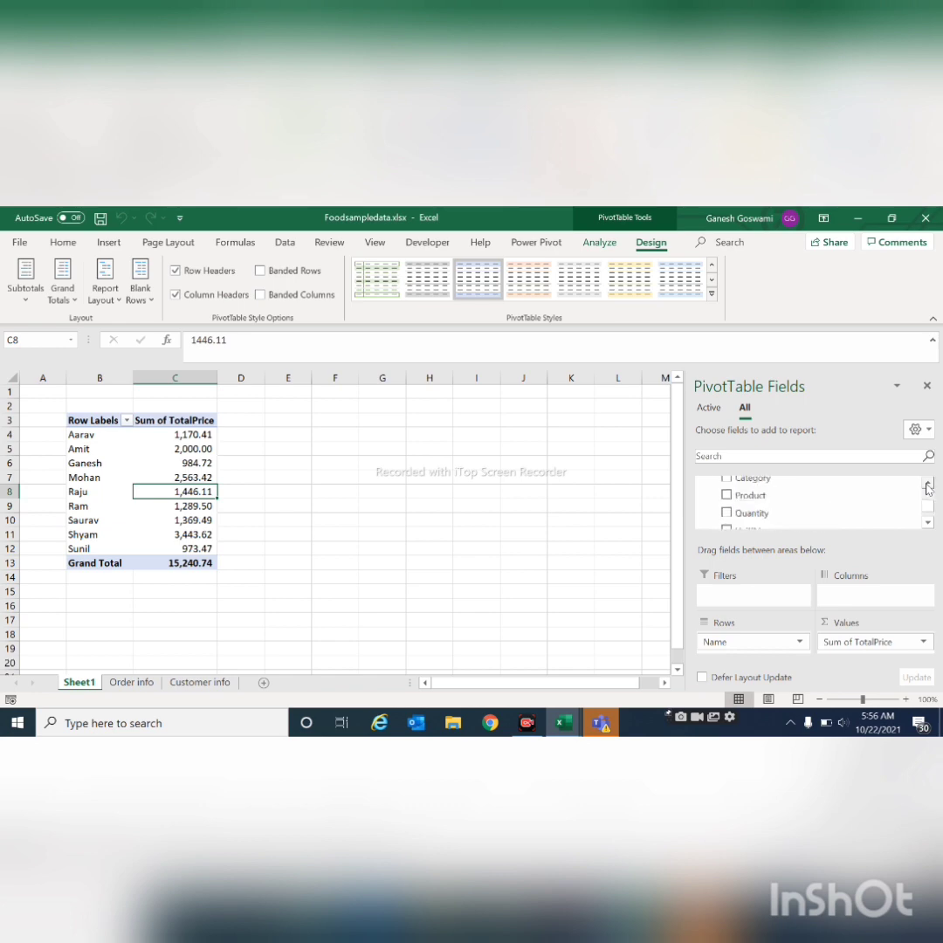
pyautogui.click(928, 485)
pyautogui.click(928, 485)
pyautogui.click(928, 485)
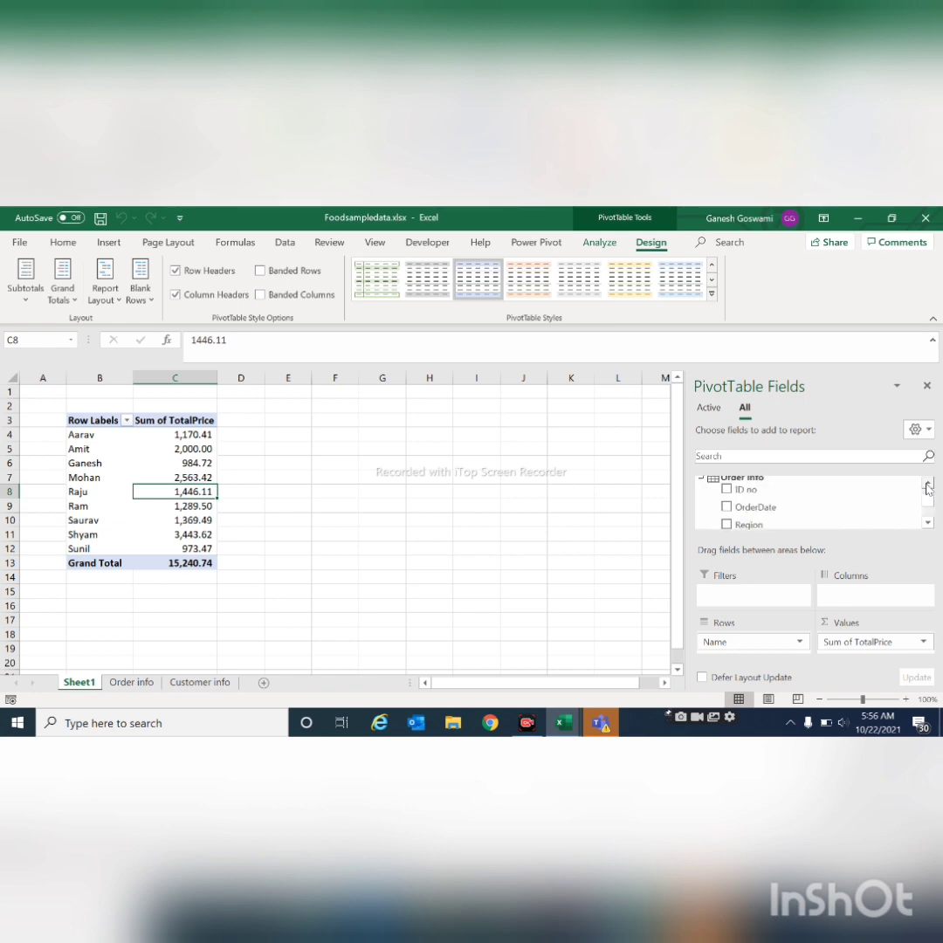
pyautogui.click(928, 485)
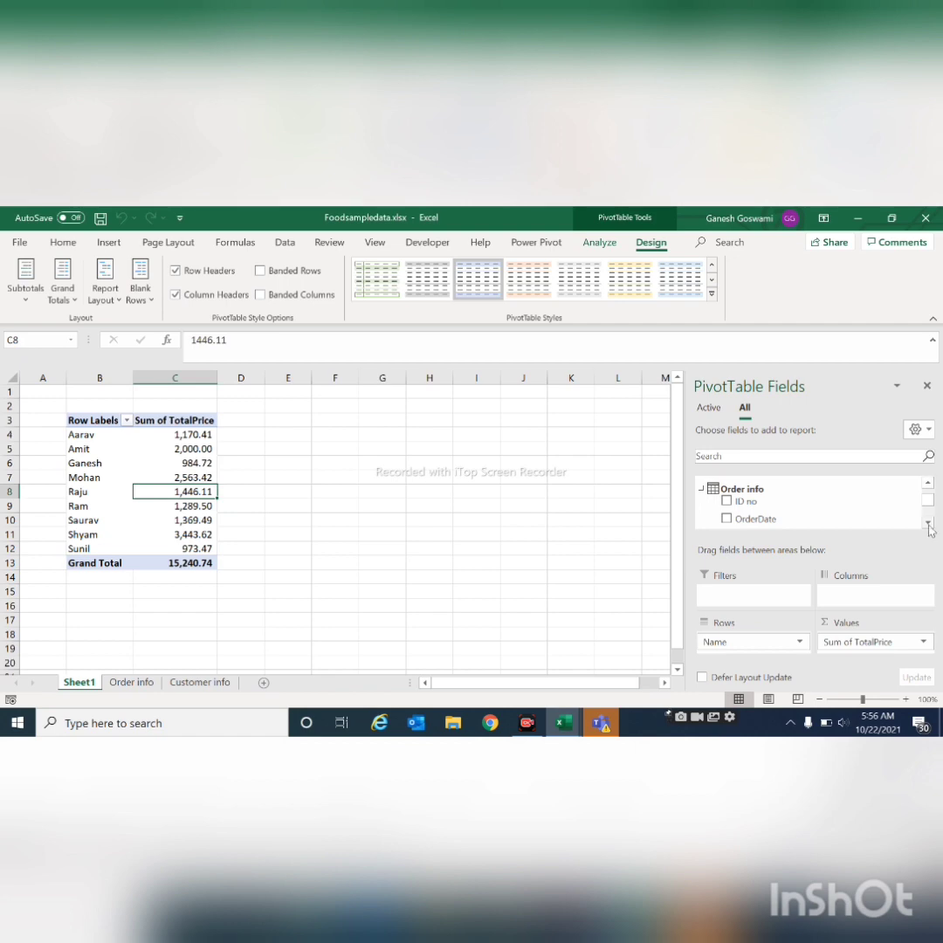
pyautogui.click(928, 522)
pyautogui.click(928, 523)
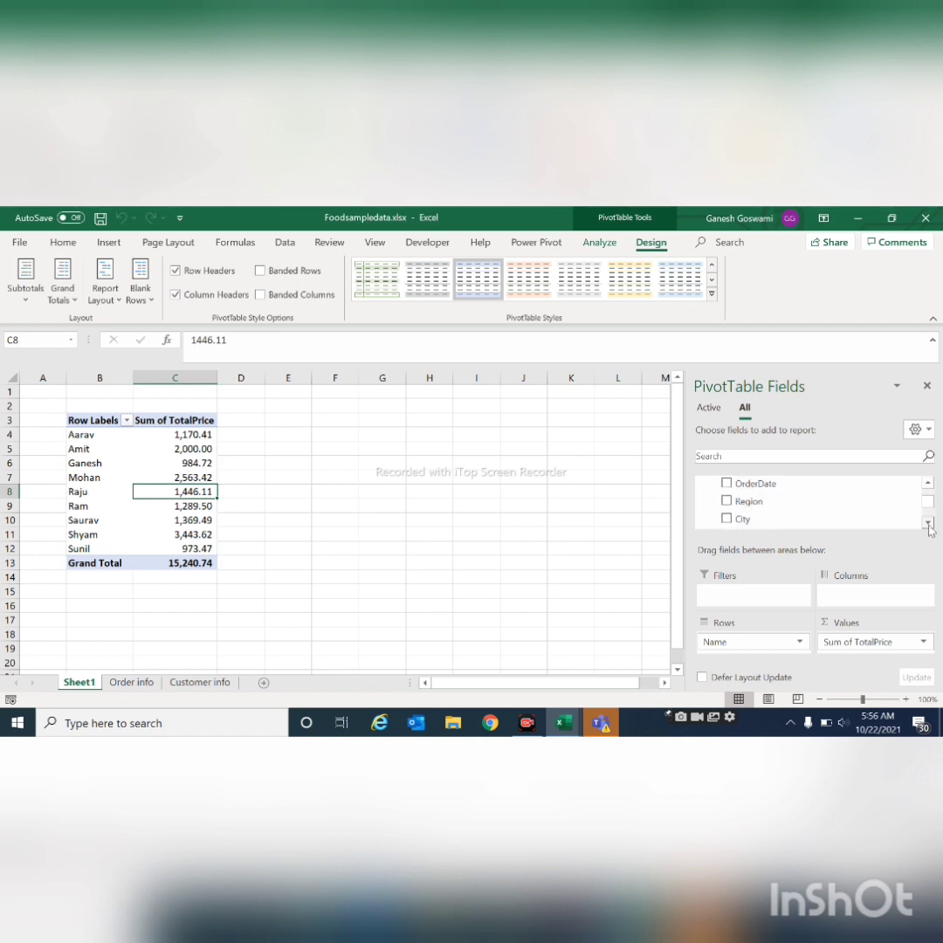
pyautogui.click(928, 523)
pyautogui.click(928, 523)
pyautogui.click(928, 523)
pyautogui.click(927, 523)
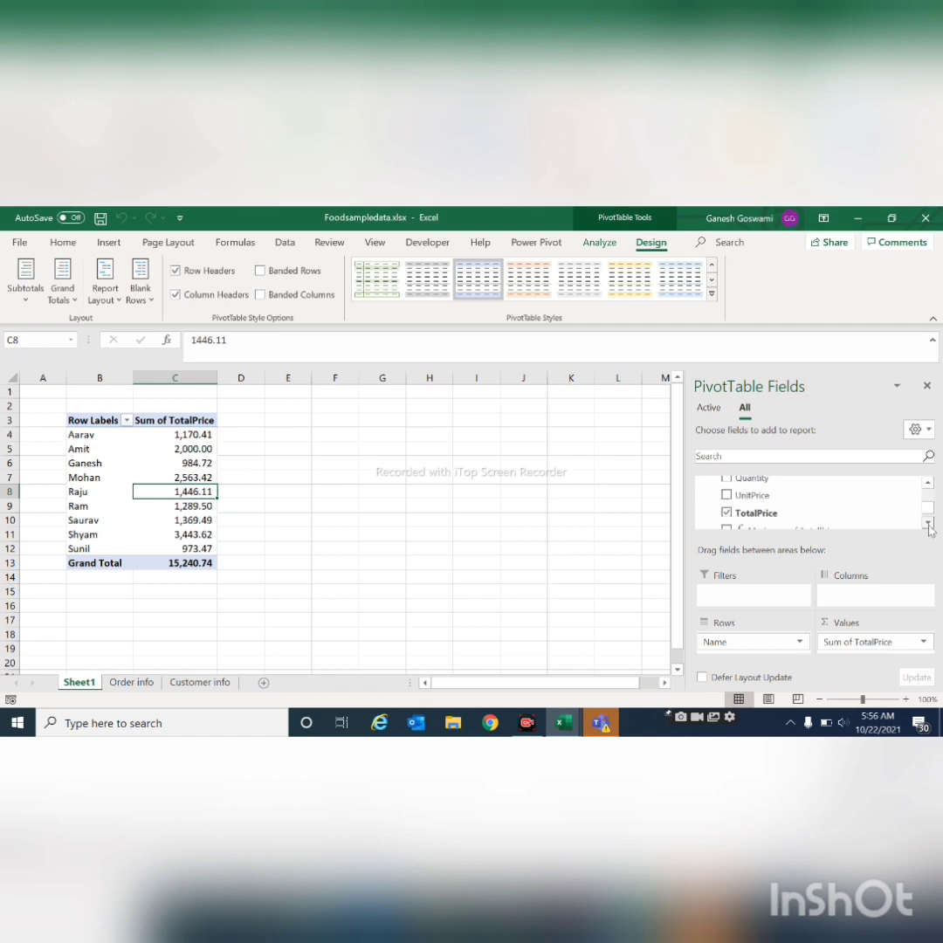
pyautogui.click(928, 523)
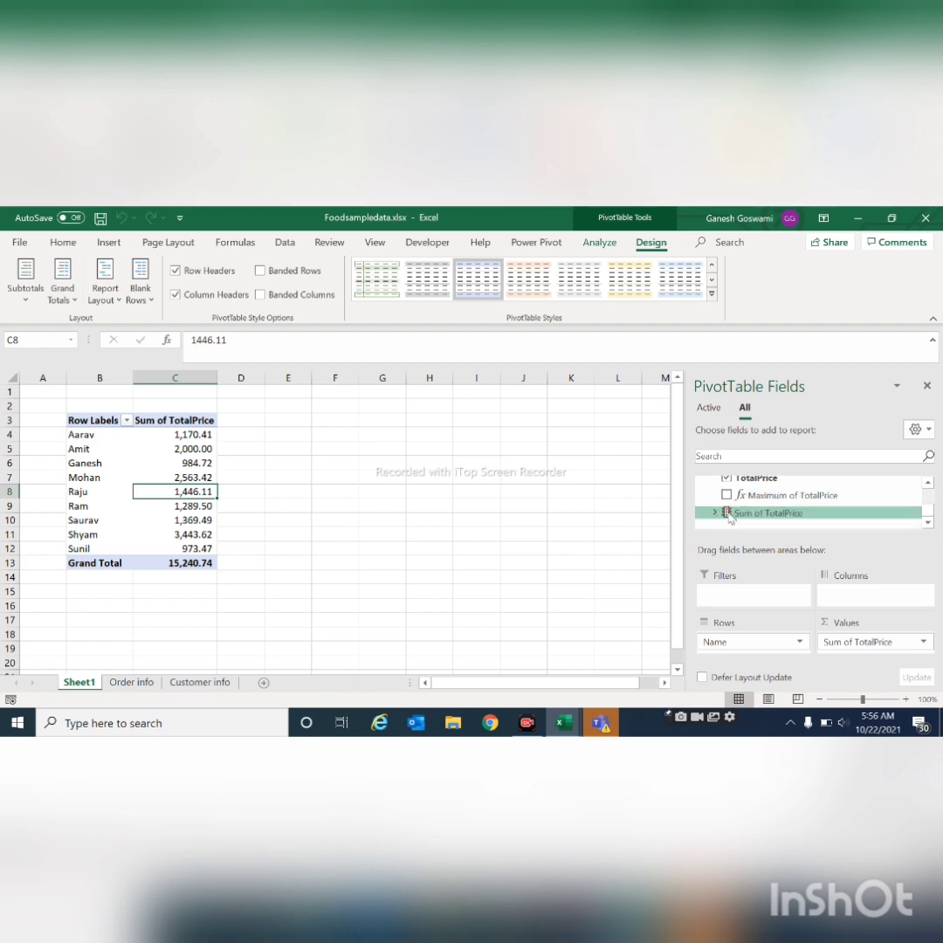
# Step: Expand the Sum of TotalPrice KPI and add its Status field to the PivotTable, then deselect the PivotTable
pyautogui.click(728, 515)
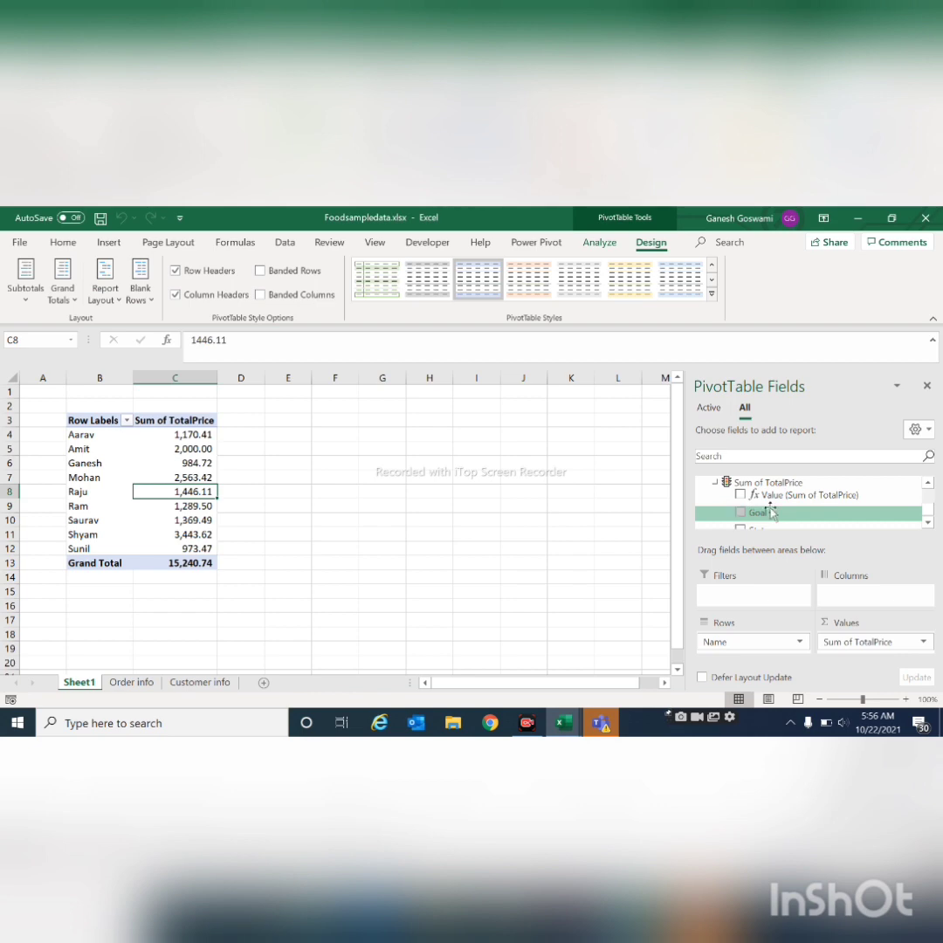
pyautogui.click(928, 525)
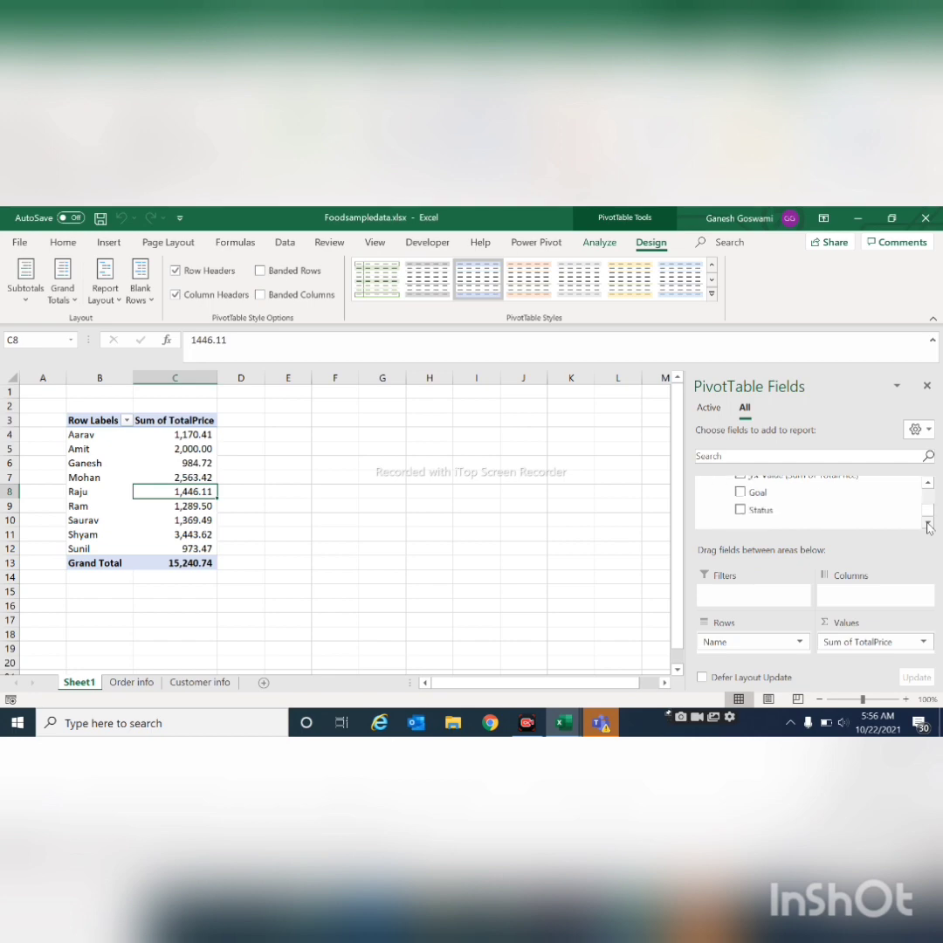
pyautogui.click(741, 508)
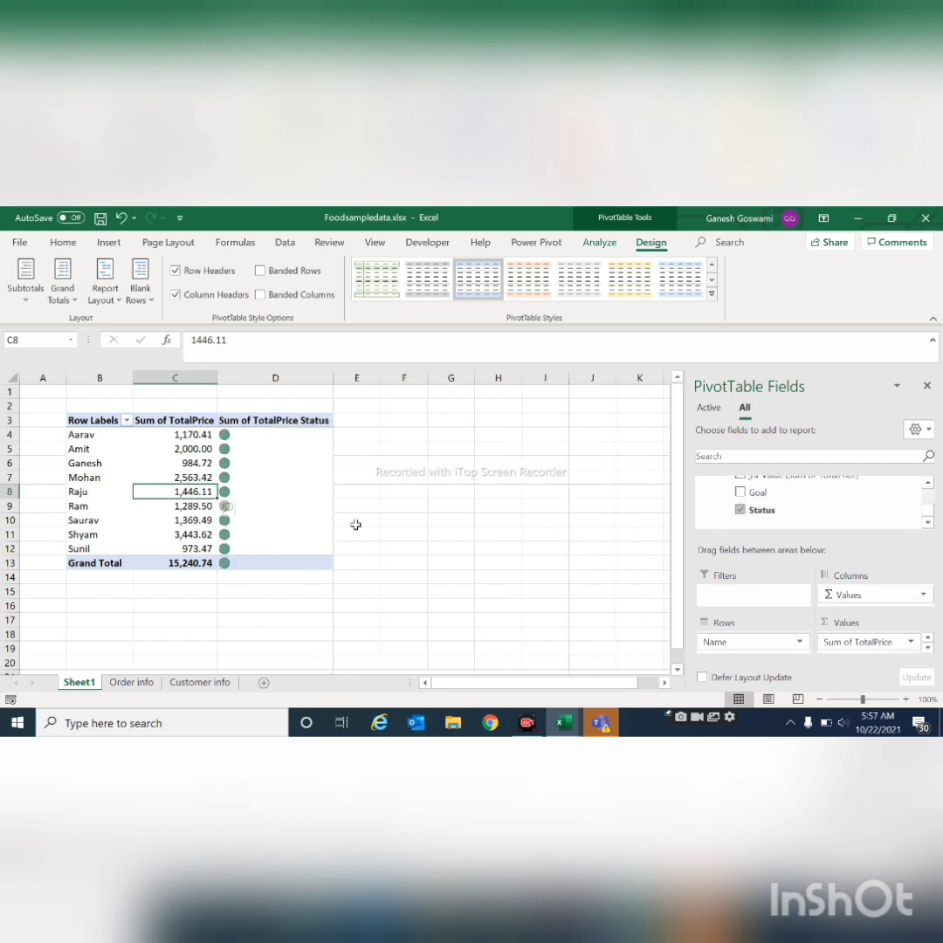
pyautogui.click(315, 488)
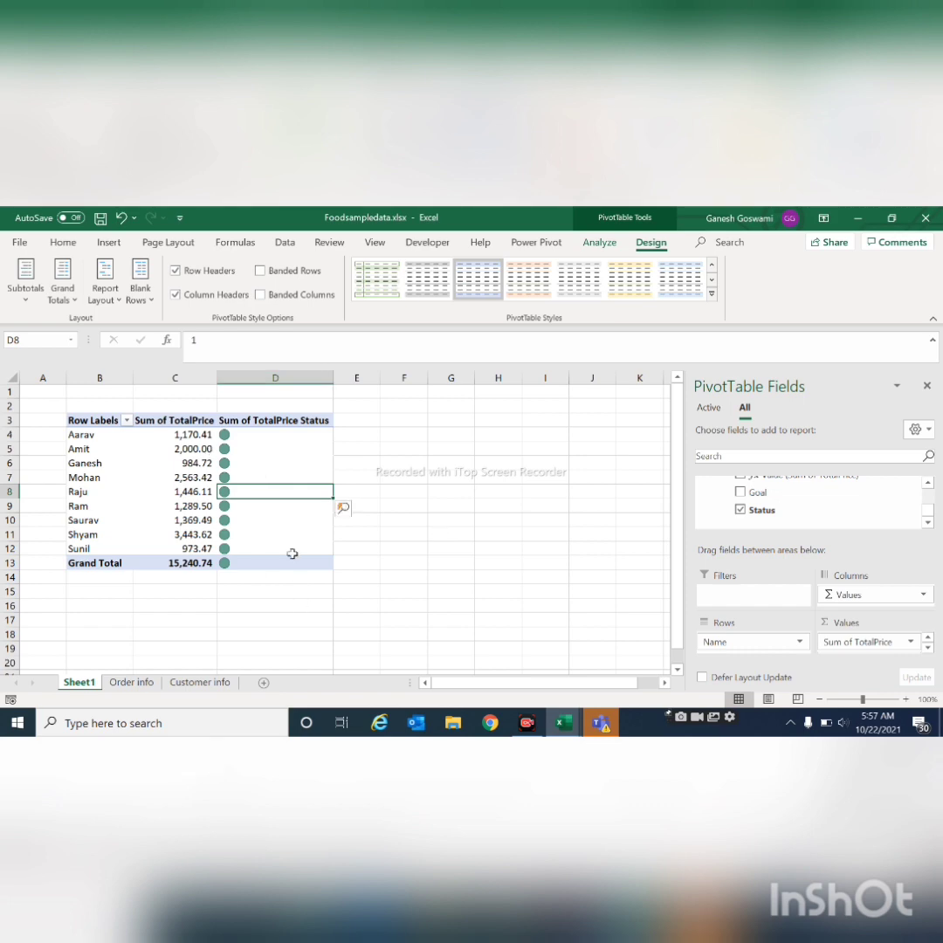
pyautogui.click(266, 589)
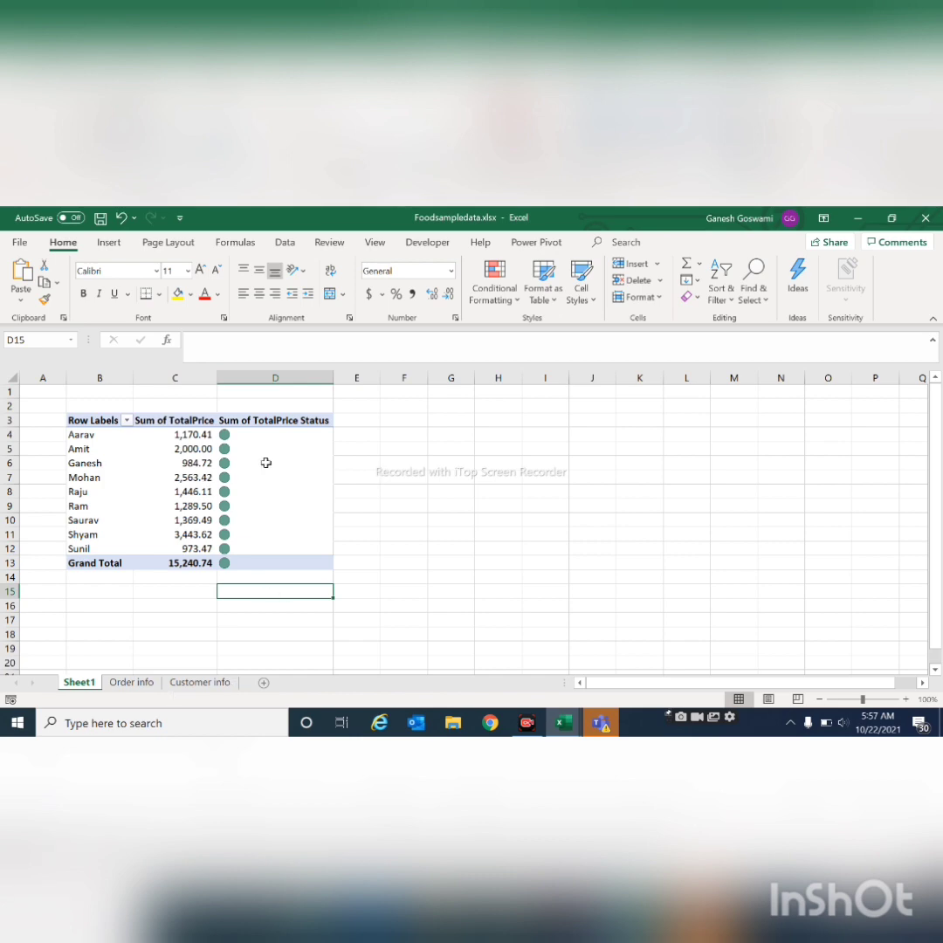
pyautogui.moveTo(268, 467)
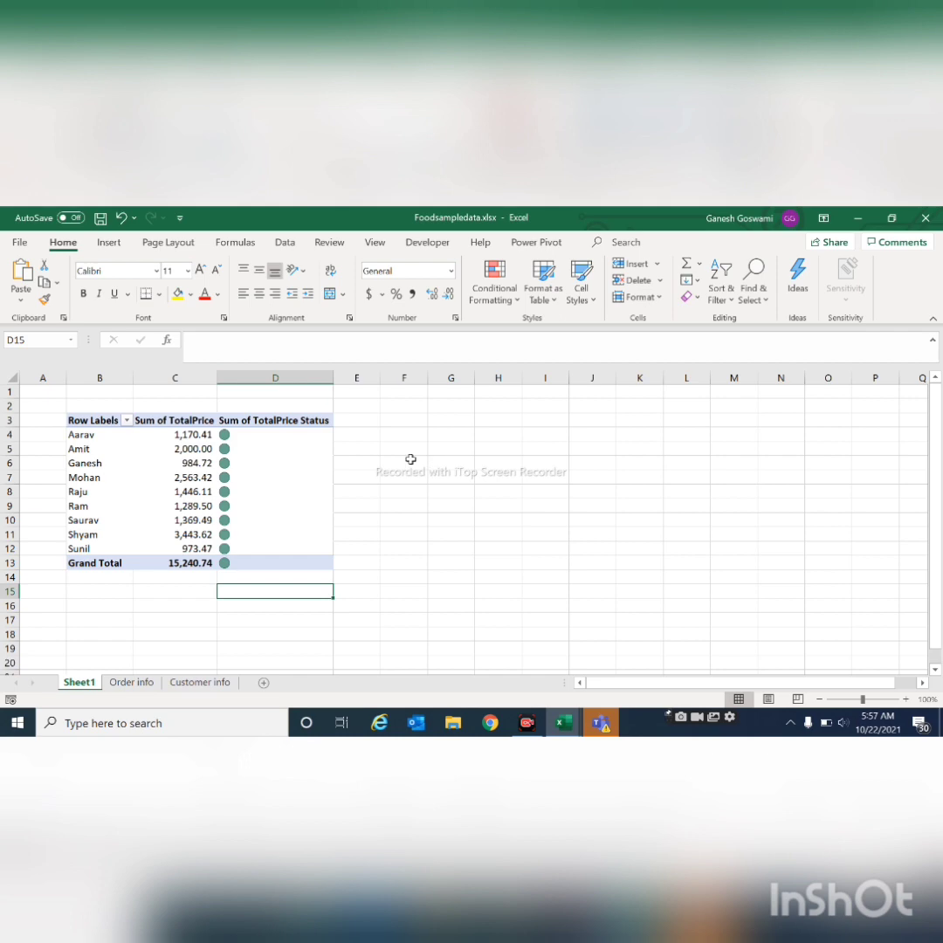